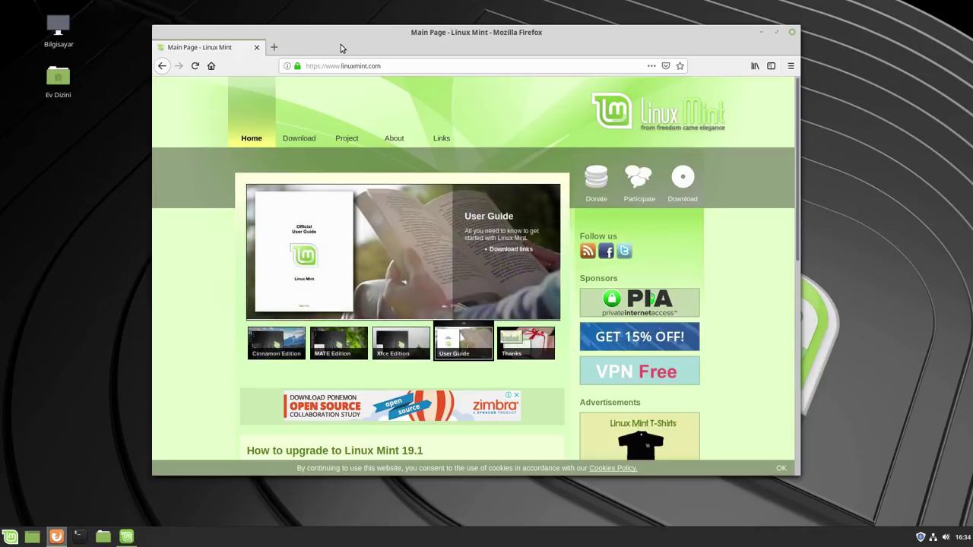
Scroll the Linux Mint home page and open the Linux Mint 19.1 download page
scroll(480, 278, down, 4)
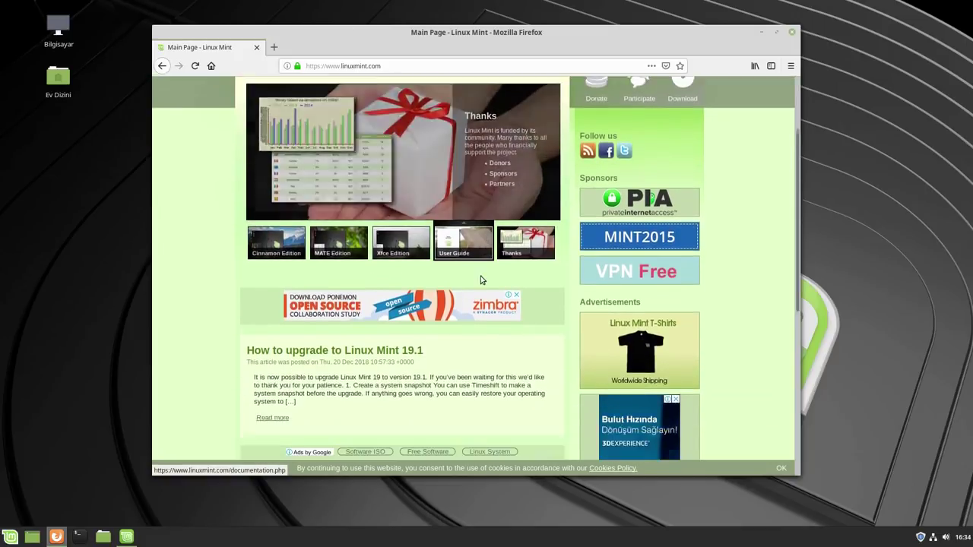
scroll(480, 278, down, 2)
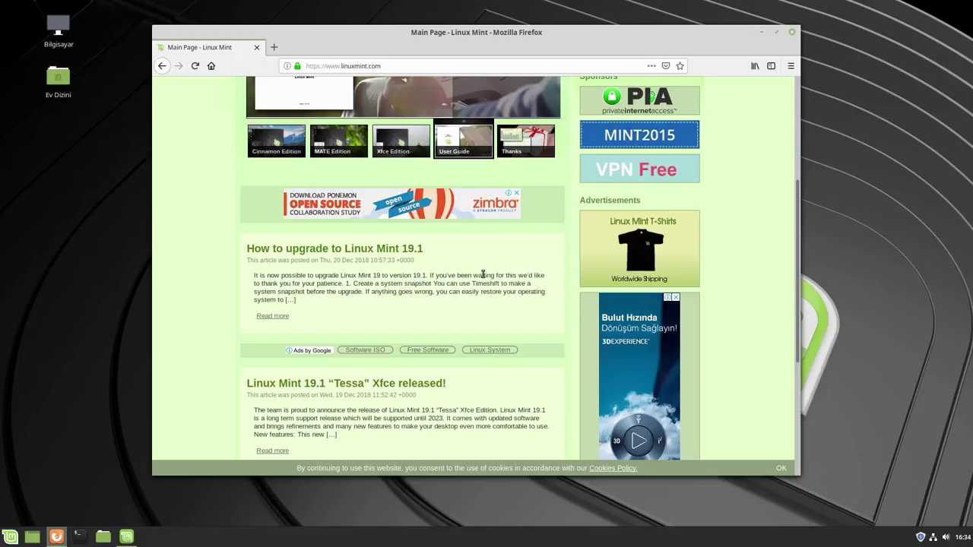
scroll(513, 348, up, 5)
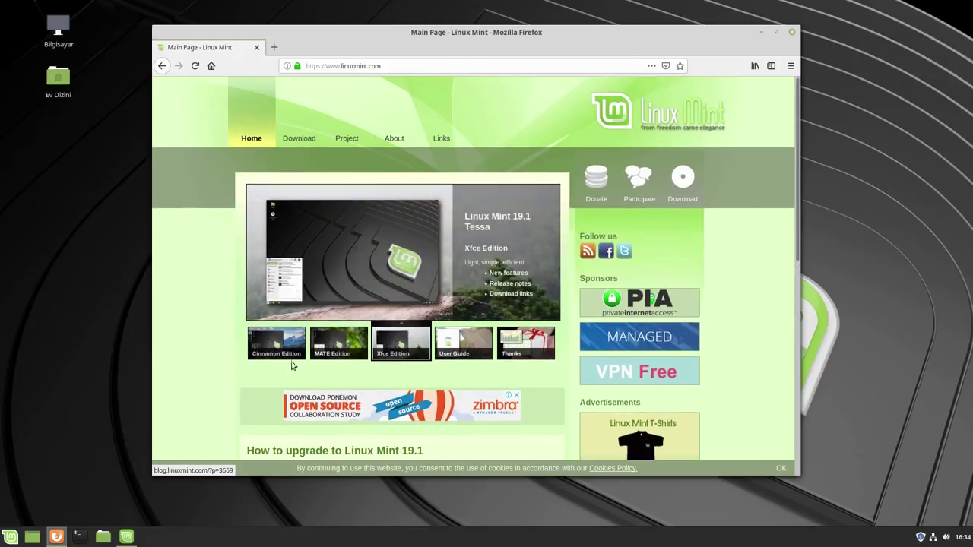
mouse_move(312, 140)
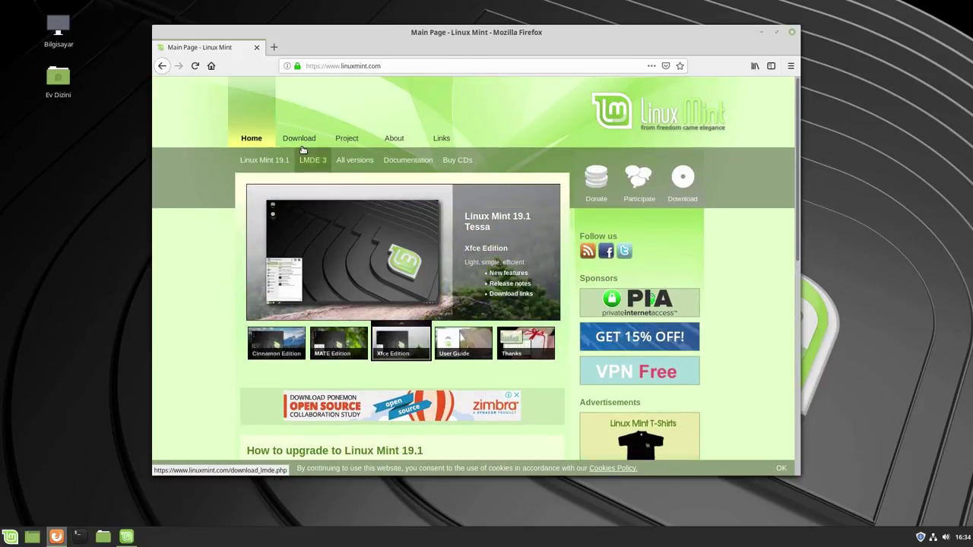
click(283, 159)
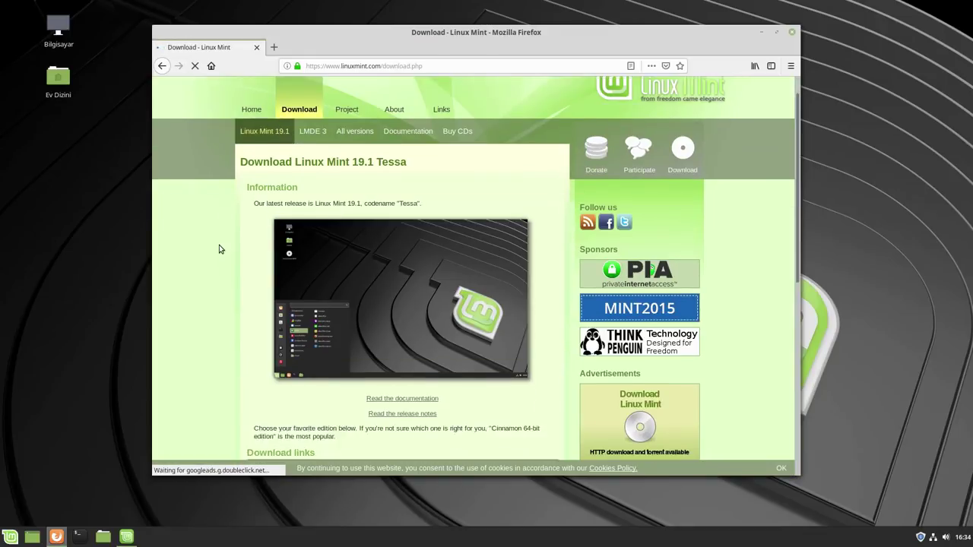
Review the 19.1 download links, go back to the home page and minimize Firefox
scroll(219, 245, down, 3)
scroll(219, 247, down, 3)
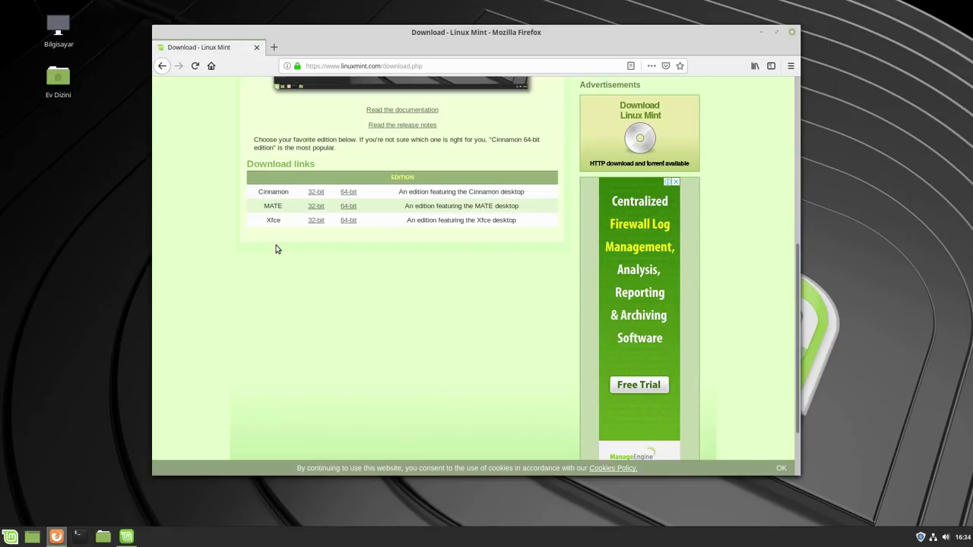
scroll(281, 225, up, 7)
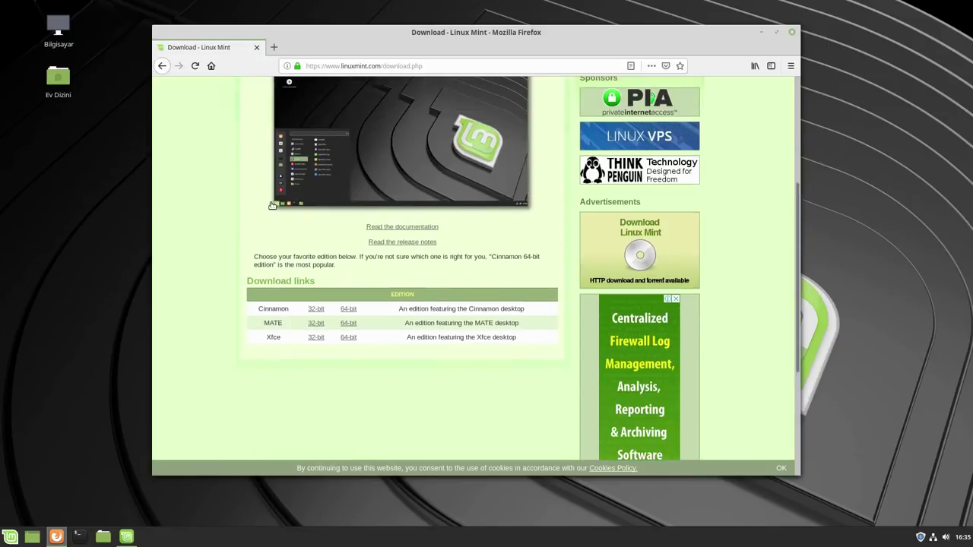
click(260, 142)
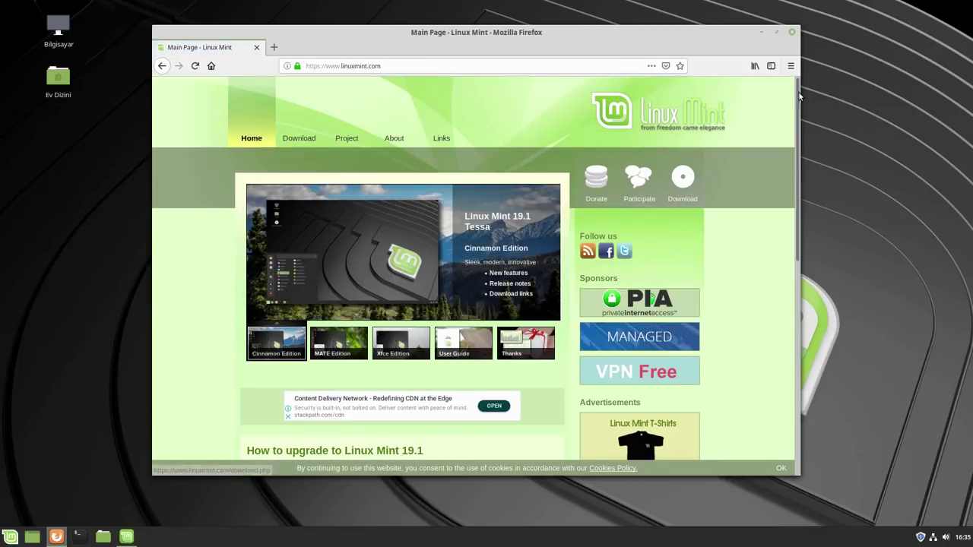
click(762, 32)
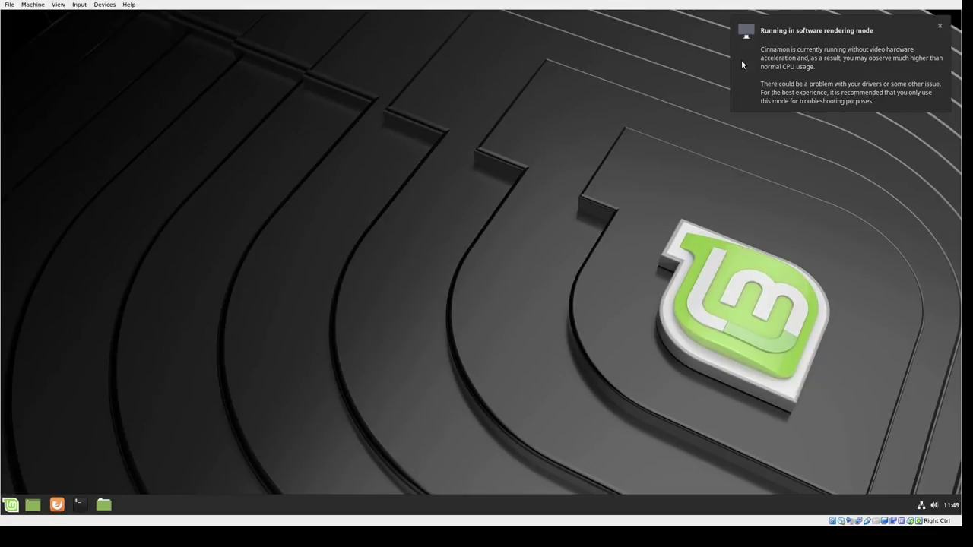
Launch the Linux Mint installer with Türkçe as language and accept the keyboard layout
double_click(52, 141)
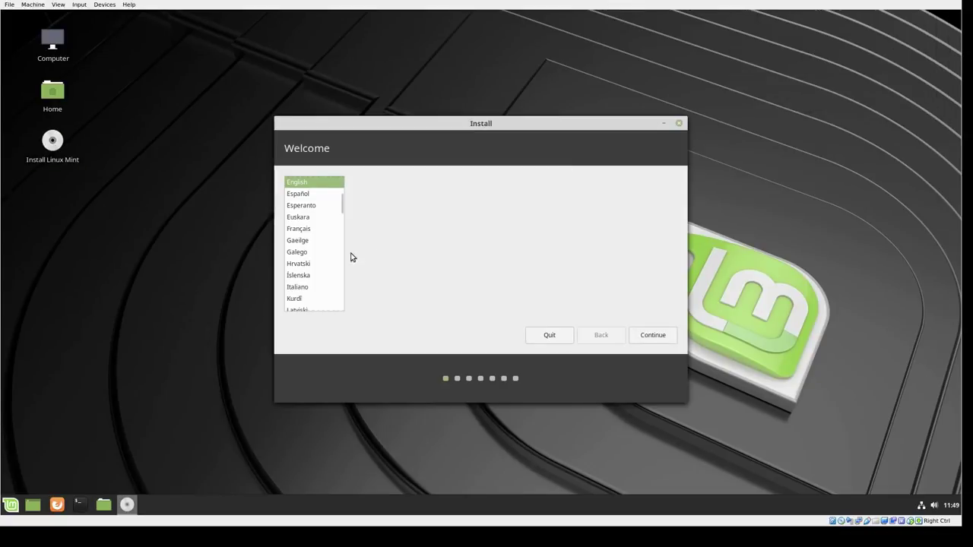
scroll(335, 259, down, 10)
click(304, 298)
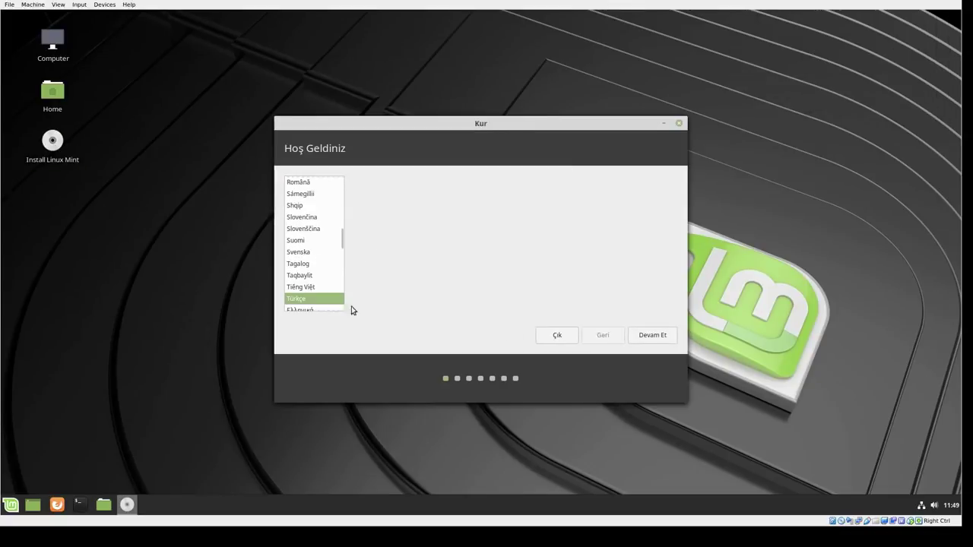
click(651, 335)
click(694, 335)
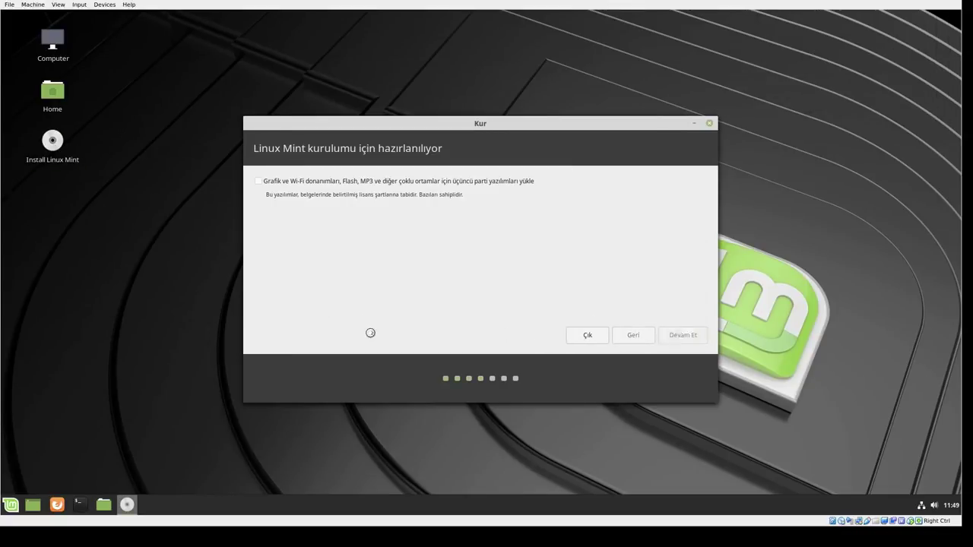
Choose the Diski sil erase-disk installation and confirm writing changes to disk
click(332, 221)
click(673, 336)
click(623, 327)
click(339, 234)
click(680, 335)
click(676, 328)
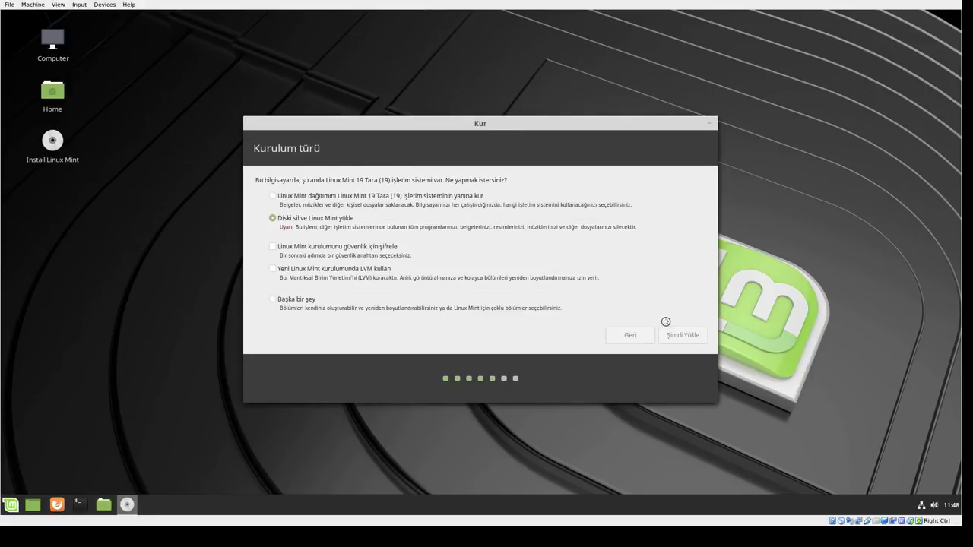
Accept the timezone, enter the full name, username and password, and start installing
click(679, 338)
key(Tab)
key(Tab)
key(Tab)
key(Return)
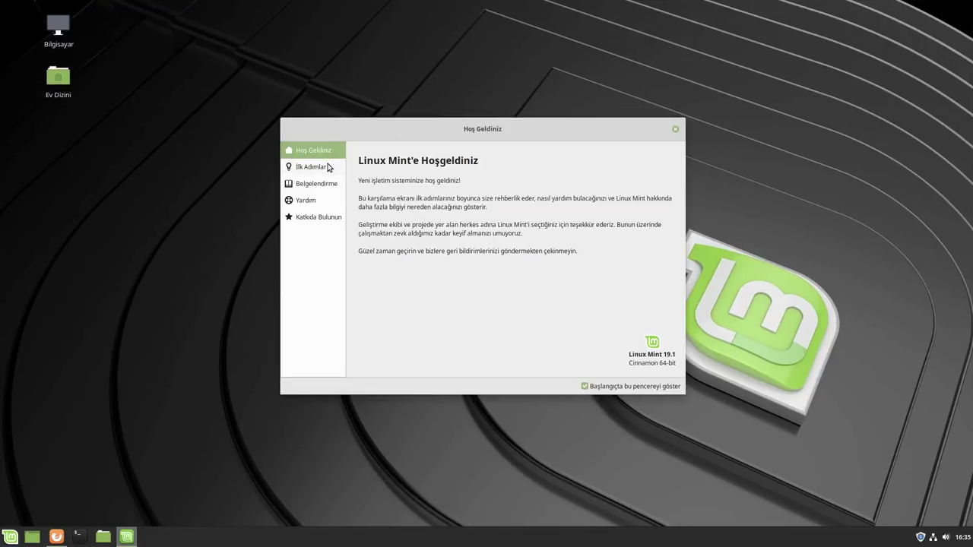
View İlk Adımlar, Belgelendirme, Yardım and Katkıda Bulunun, then return to Hoş Geldiniz
click(328, 168)
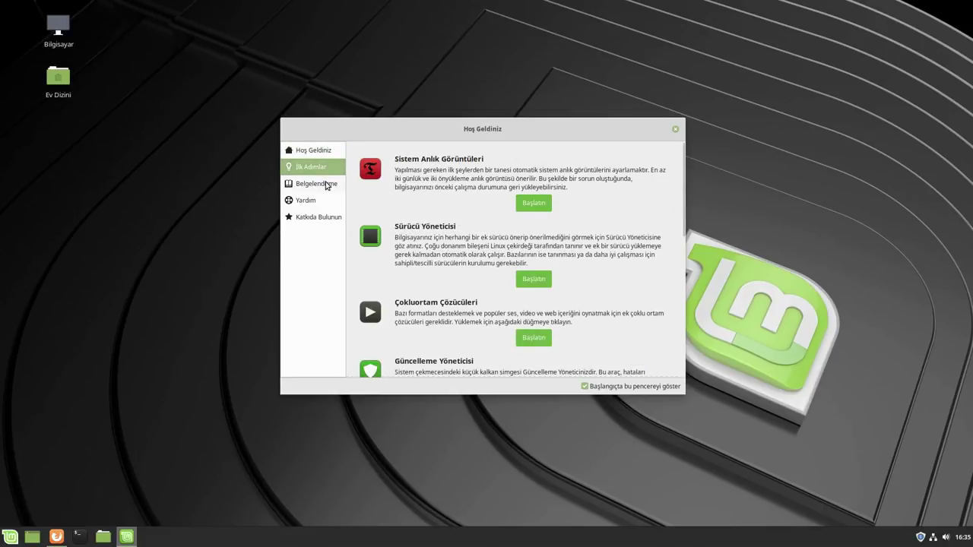
click(327, 184)
click(323, 201)
click(325, 217)
click(313, 151)
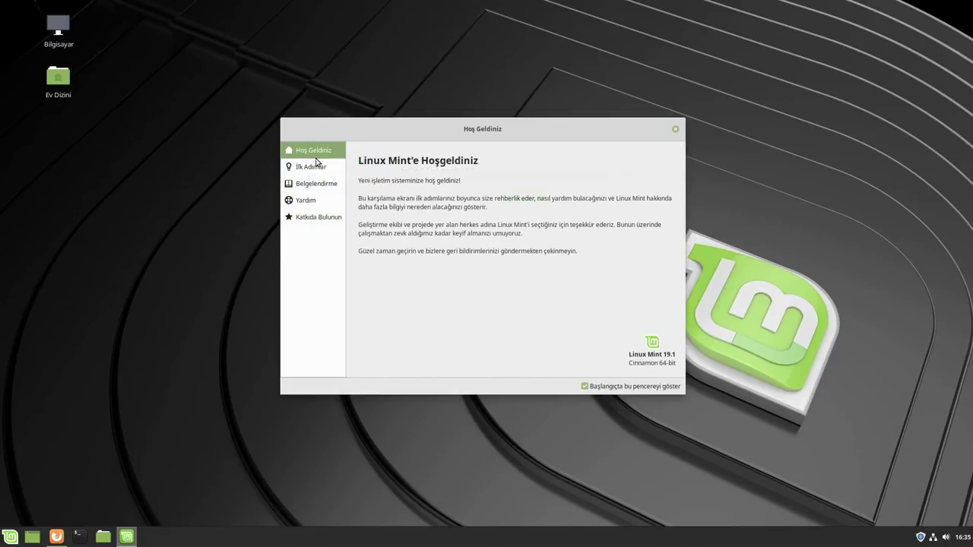
Read through Belgelendirme, Yardım and Katkıda Bulunun again, ending on İlk Adımlar
click(312, 174)
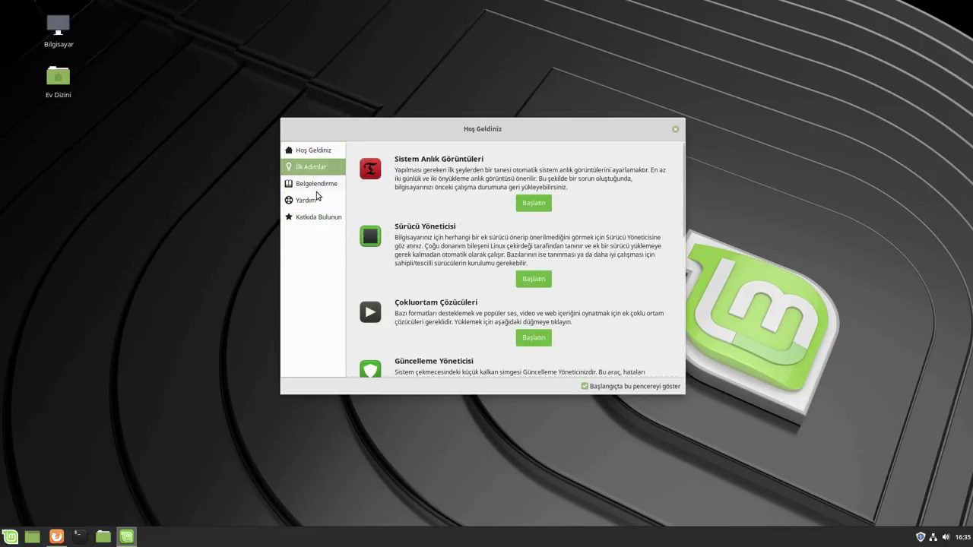
click(315, 190)
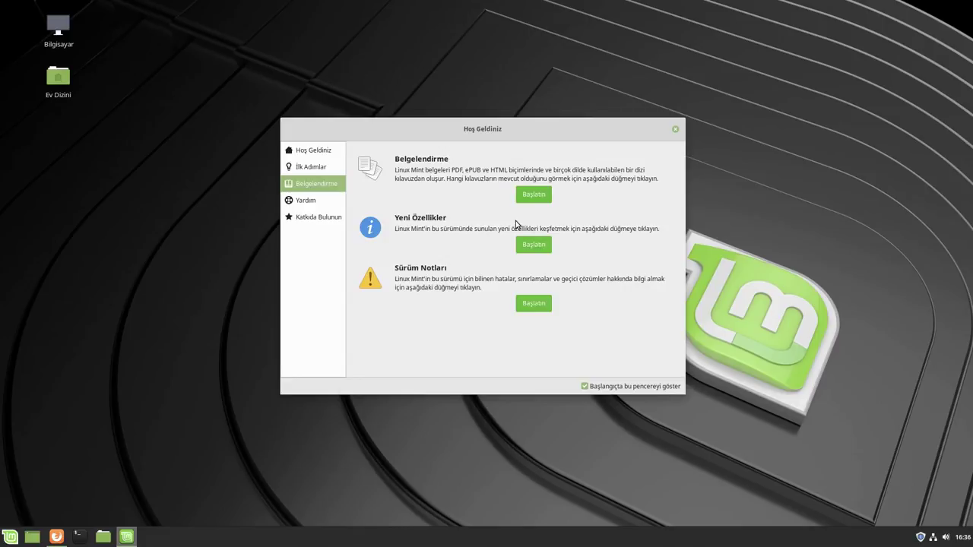
click(316, 204)
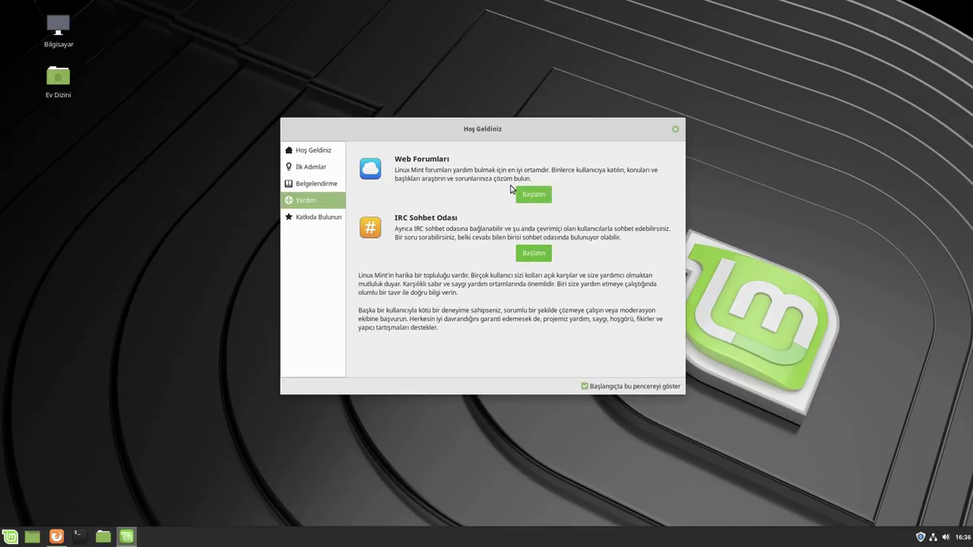
click(315, 219)
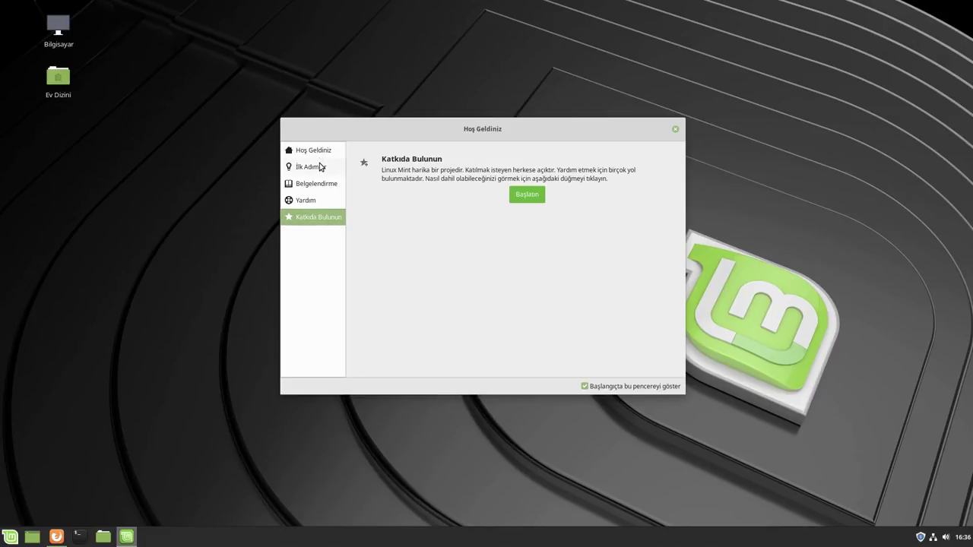
click(320, 168)
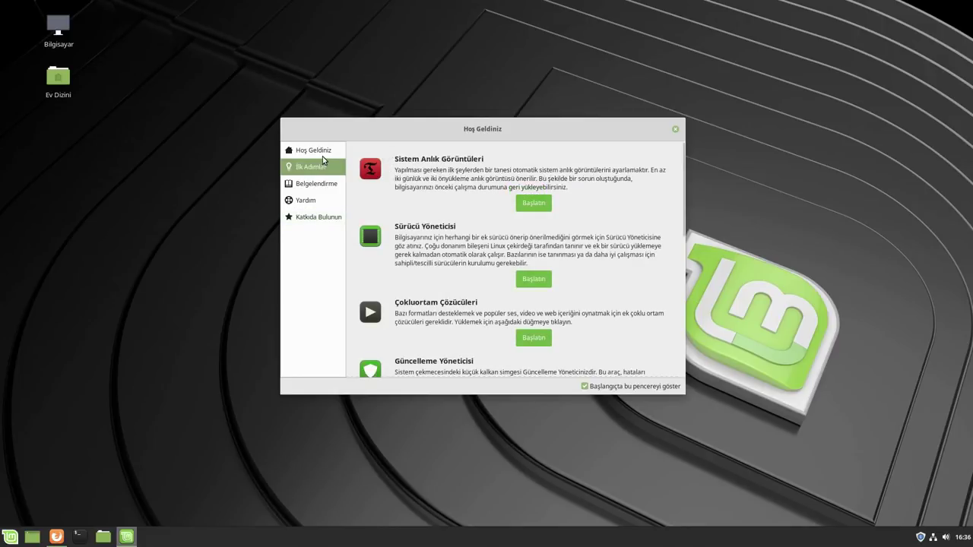
key(Up)
click(323, 168)
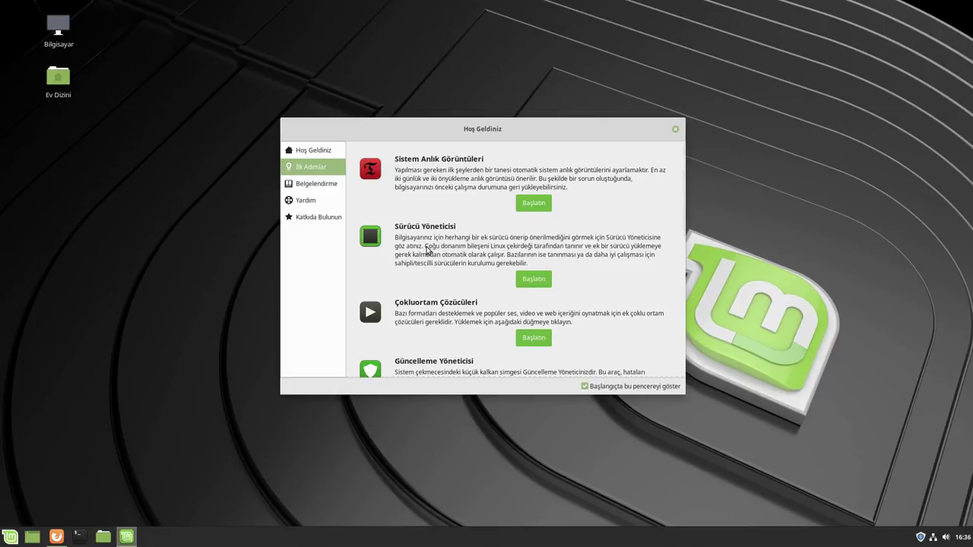
click(532, 280)
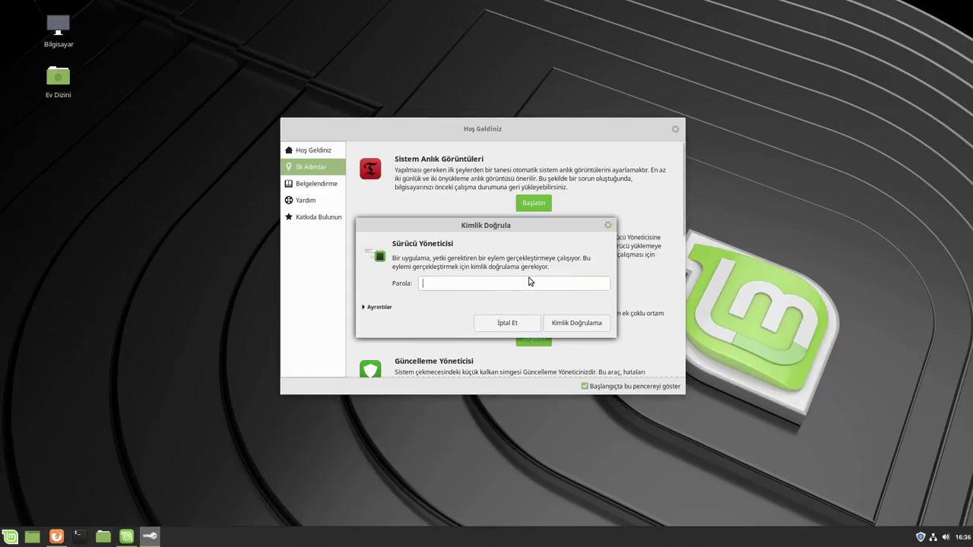
text(***********)
key(Return)
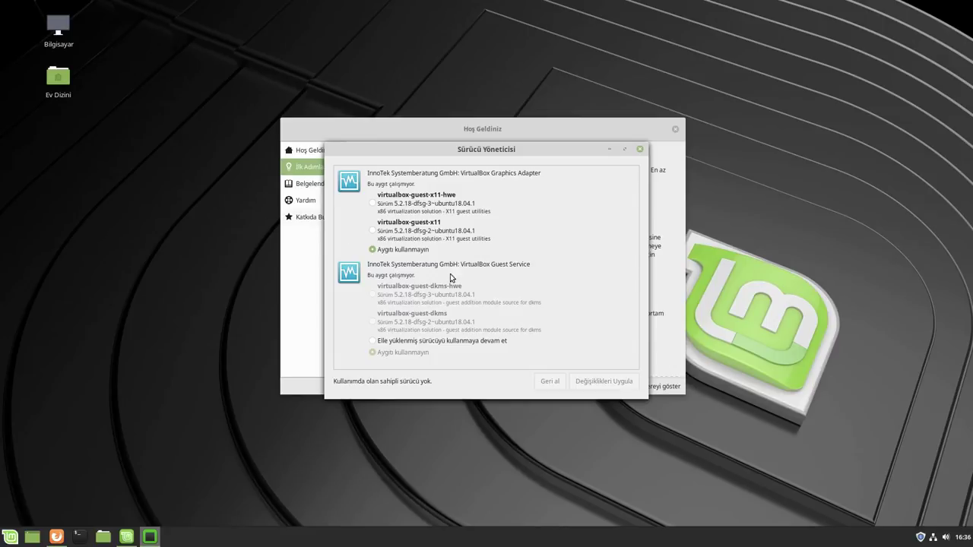
click(639, 149)
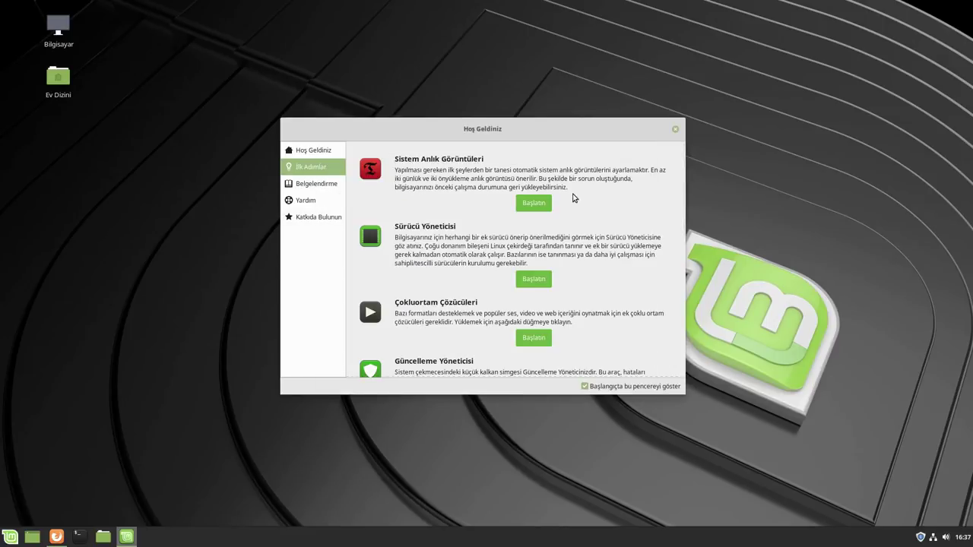
Try installing the multimedia codecs and dismiss the Synaptic-already-running error
scroll(411, 249, down, 1)
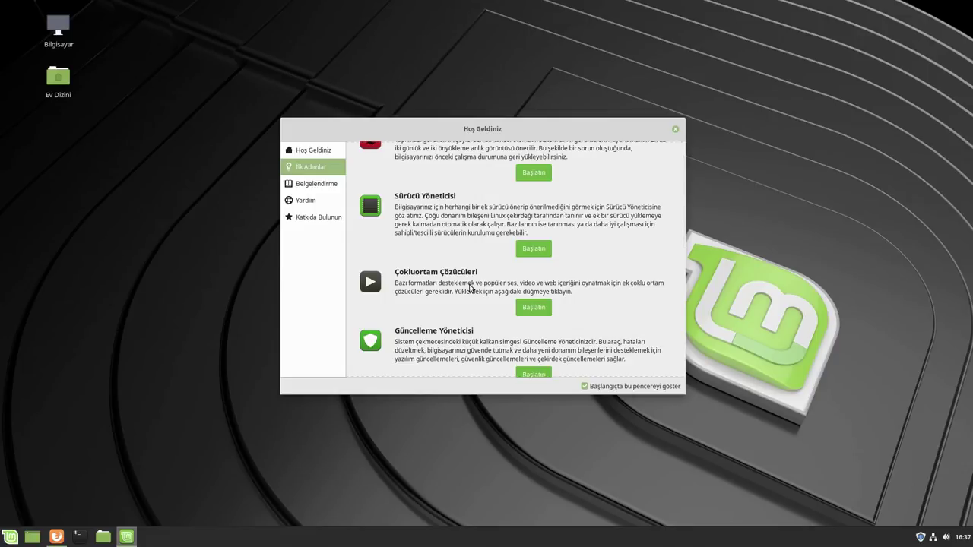
click(534, 308)
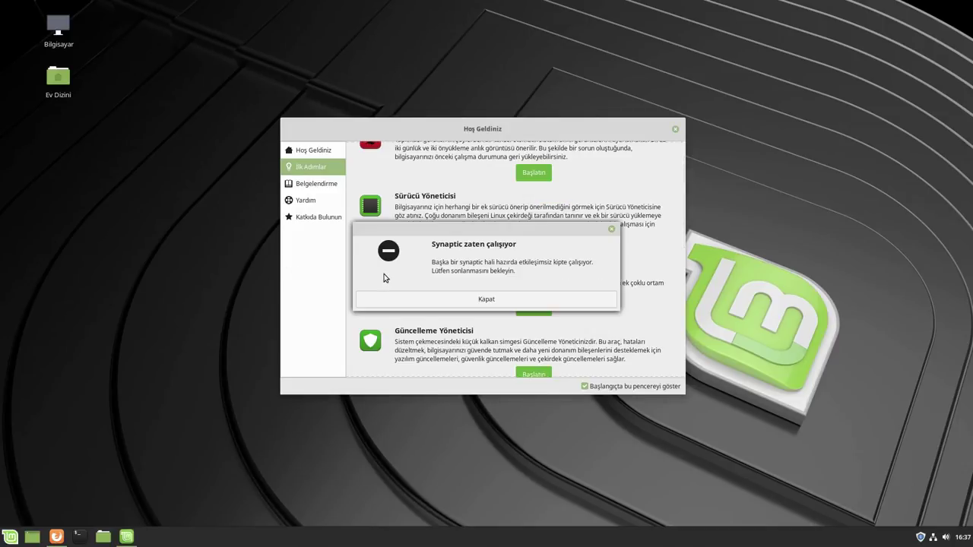
click(538, 302)
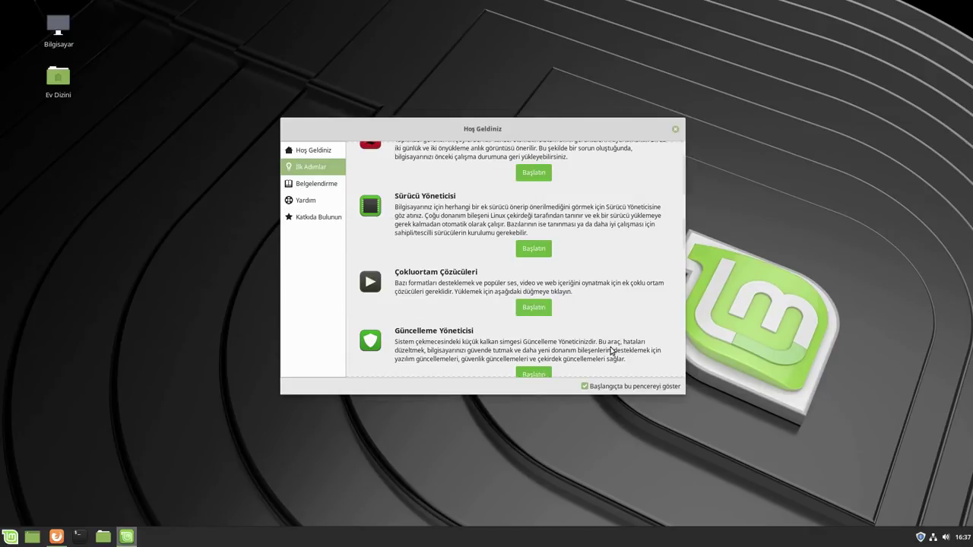
drag(596, 136, 586, 119)
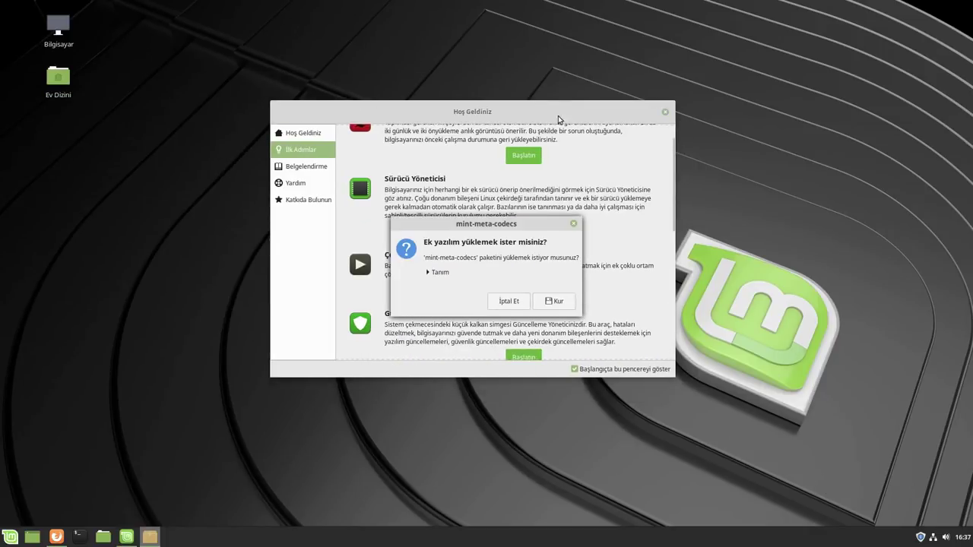
View the mint-meta-codecs description, cancel the install and scroll down to Sistem Ayarları
click(429, 273)
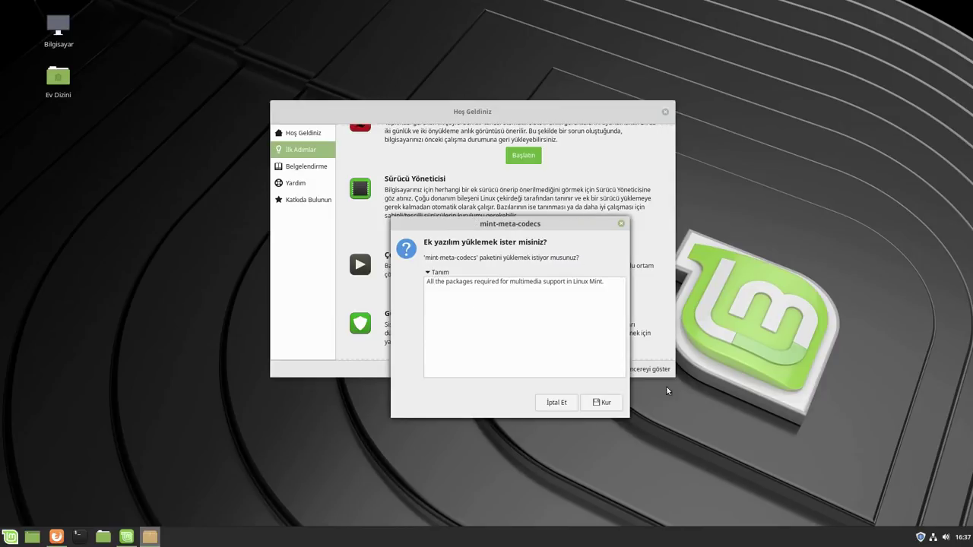
click(558, 403)
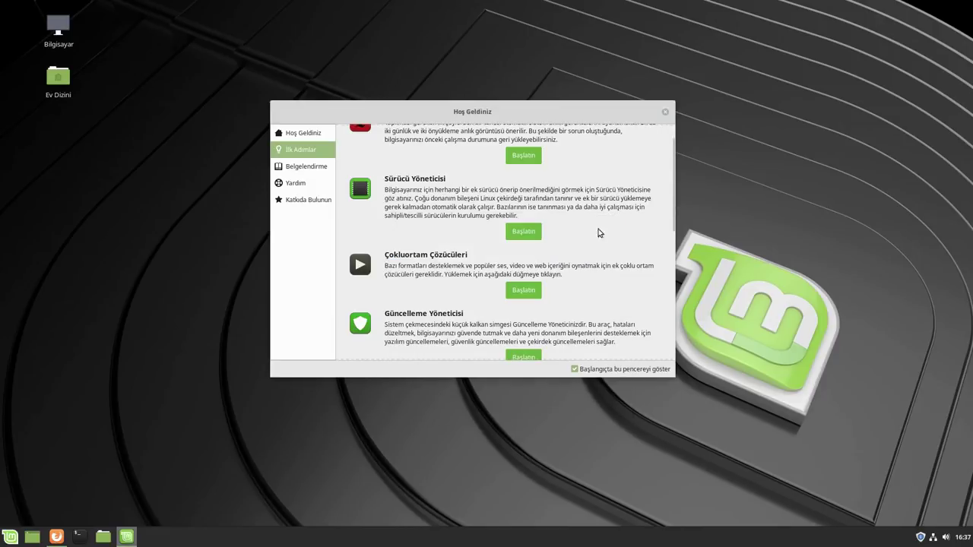
drag(546, 108, 561, 131)
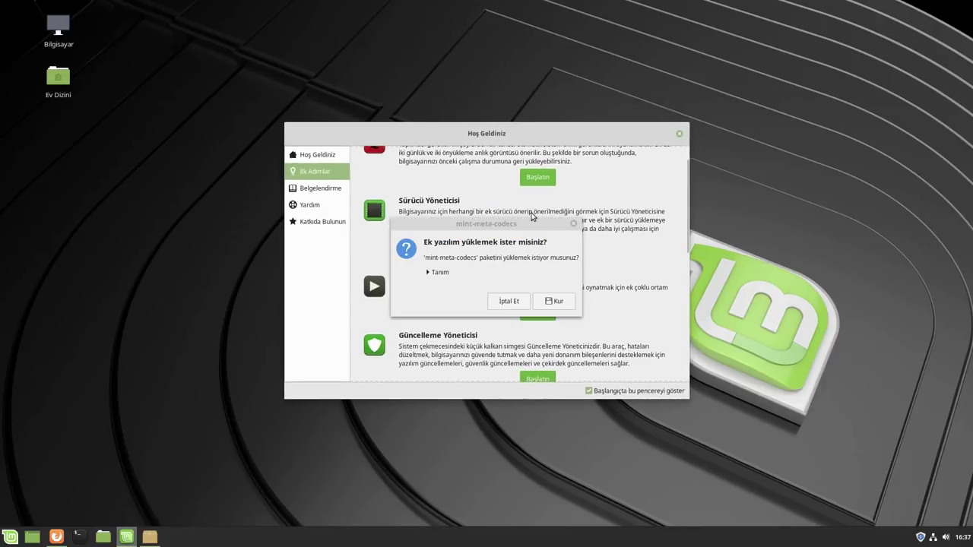
click(508, 301)
scroll(498, 319, down, 6)
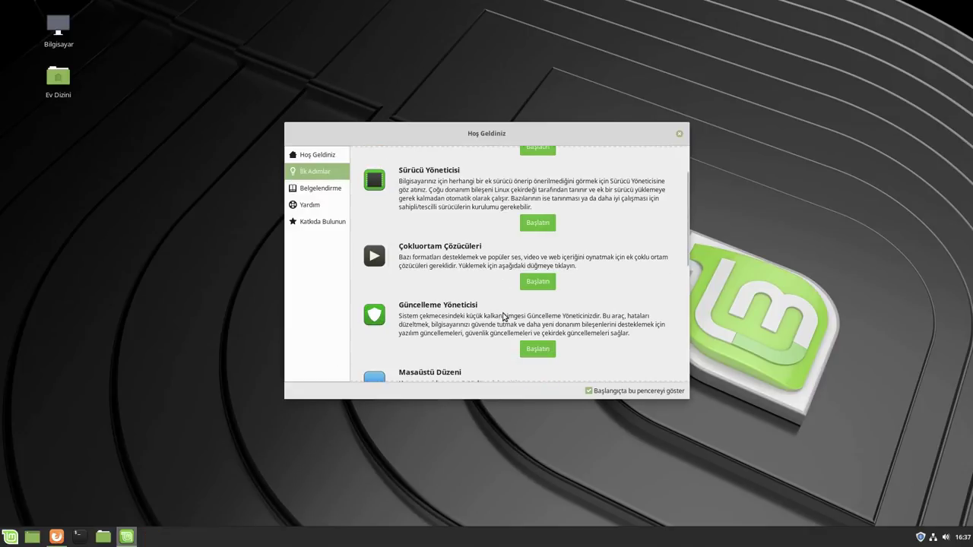
scroll(480, 331, down, 2)
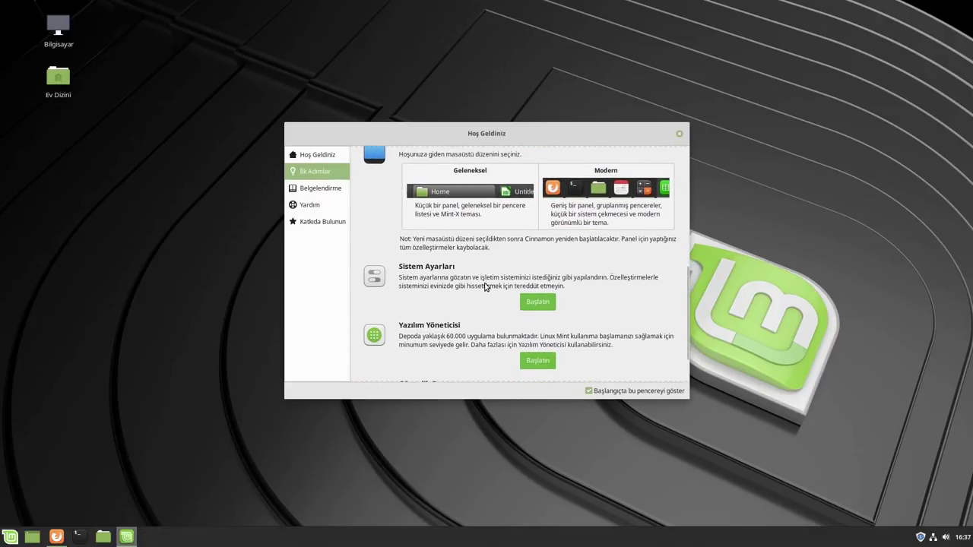
In Efektler, switch off Pencere efektleri, scroll-box fading and Oturum başlangıcı animasyonu
click(534, 302)
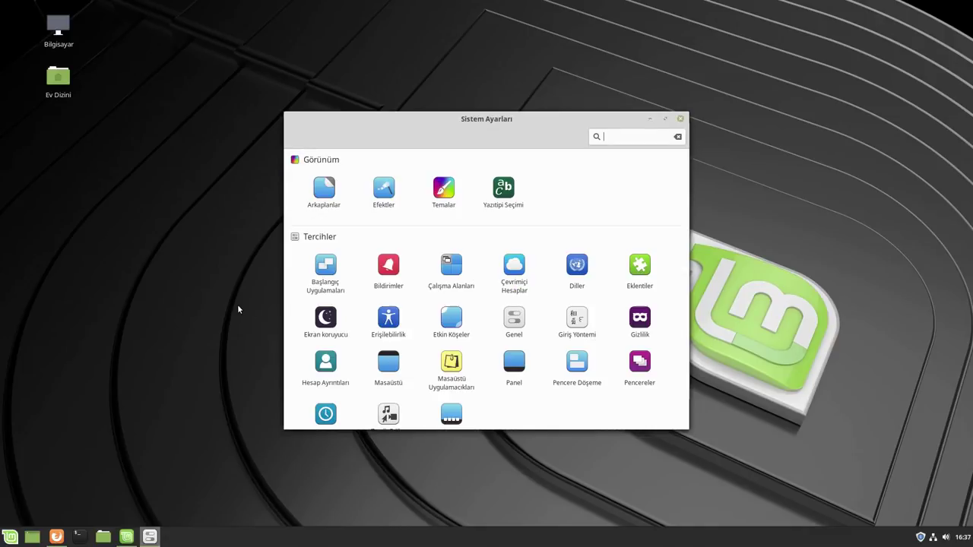
click(387, 198)
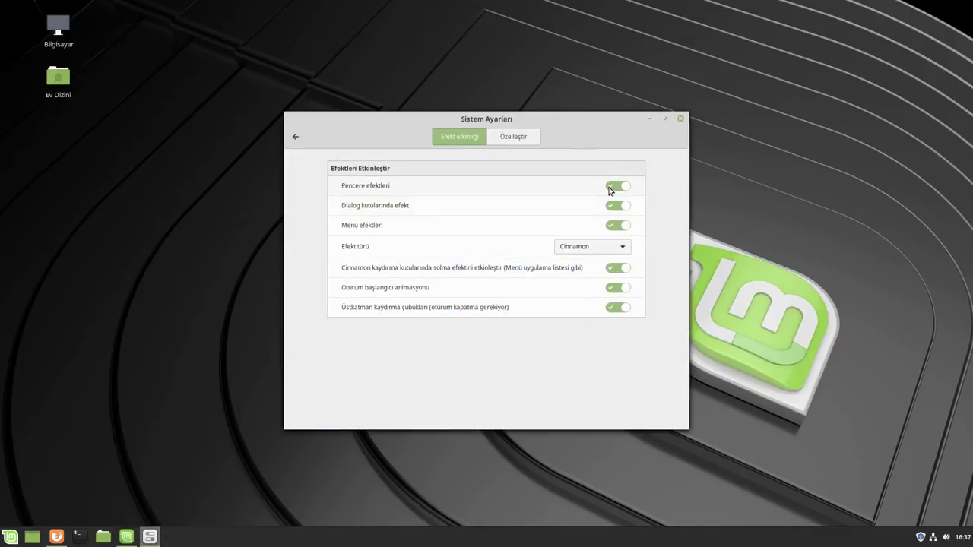
click(617, 186)
click(616, 206)
click(617, 225)
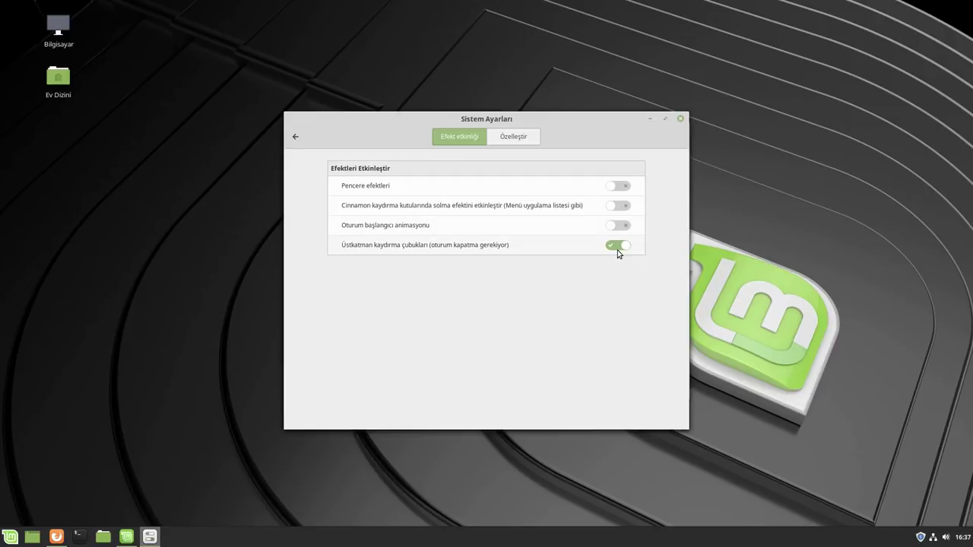
click(680, 119)
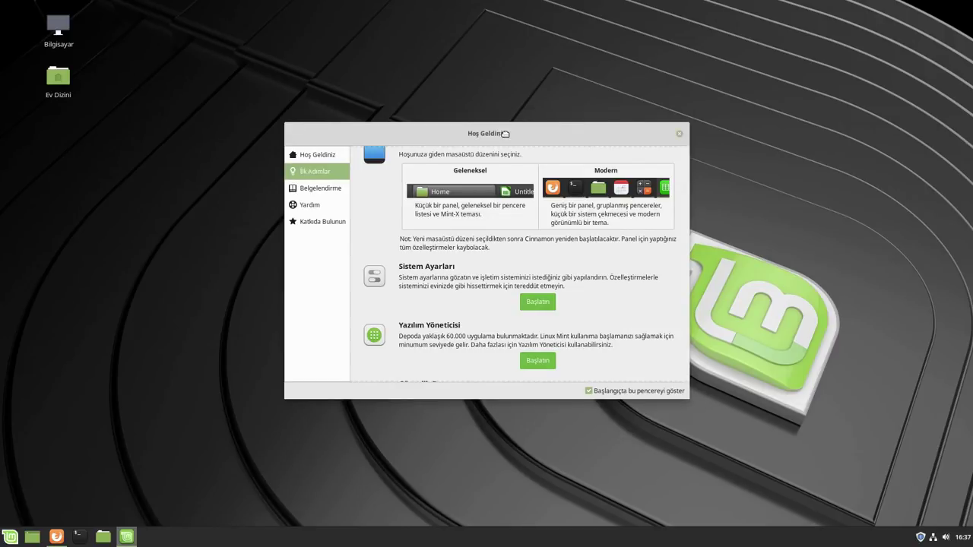
drag(500, 131, 515, 95)
drag(405, 106, 352, 145)
scroll(517, 311, down, 3)
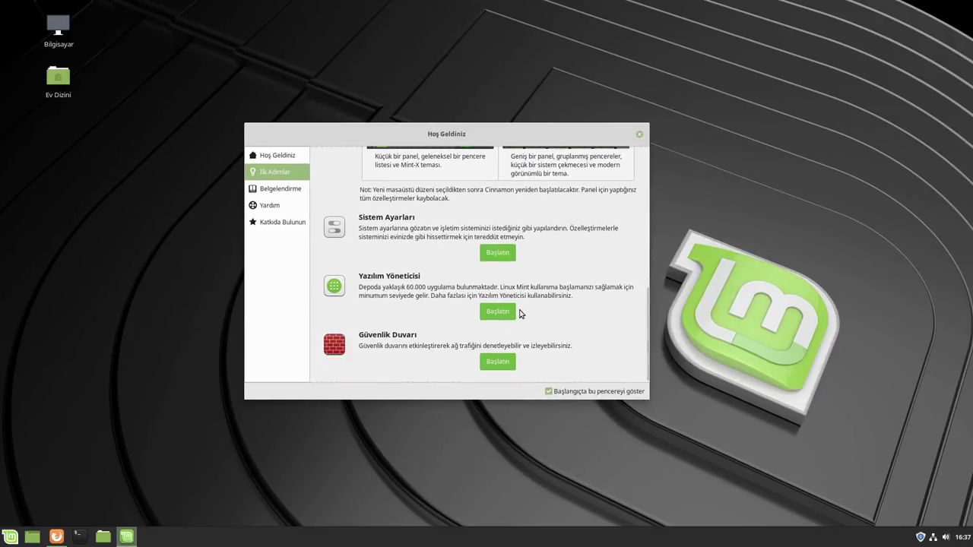
scroll(518, 285, up, 5)
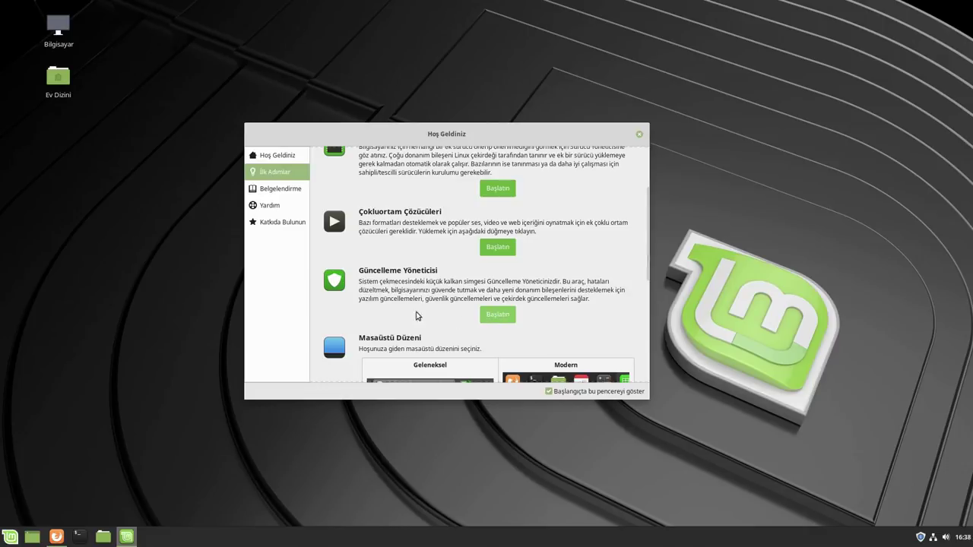
scroll(649, 225, down, 4)
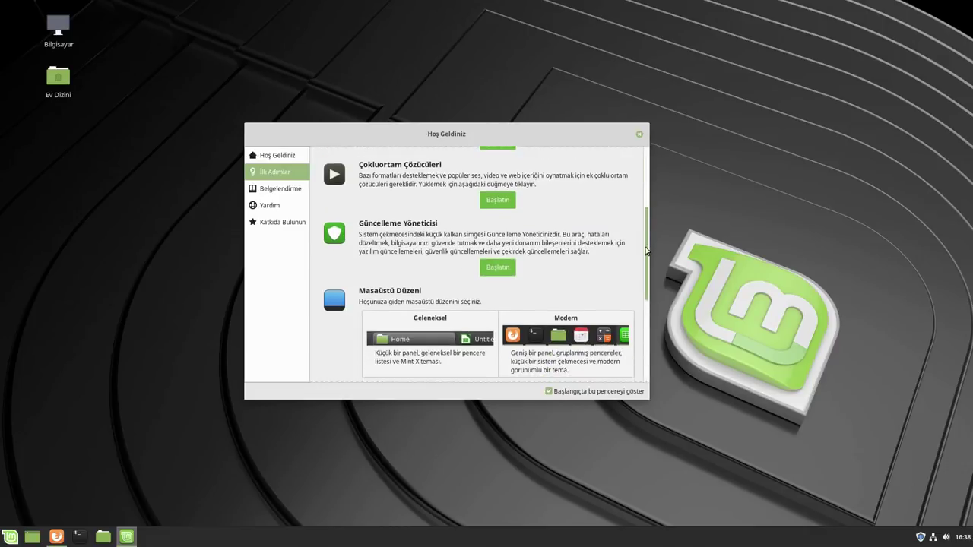
scroll(410, 254, down, 2)
scroll(411, 255, down, 1)
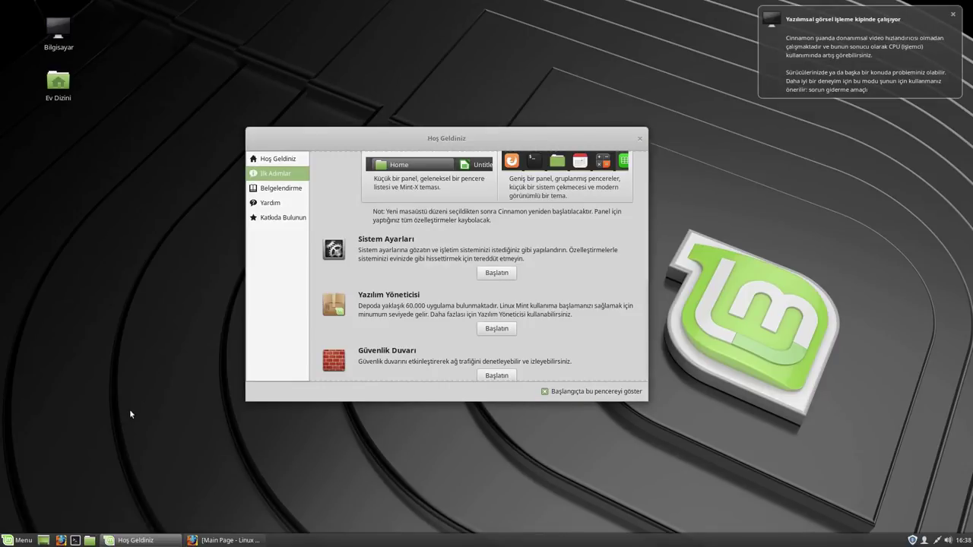
click(861, 78)
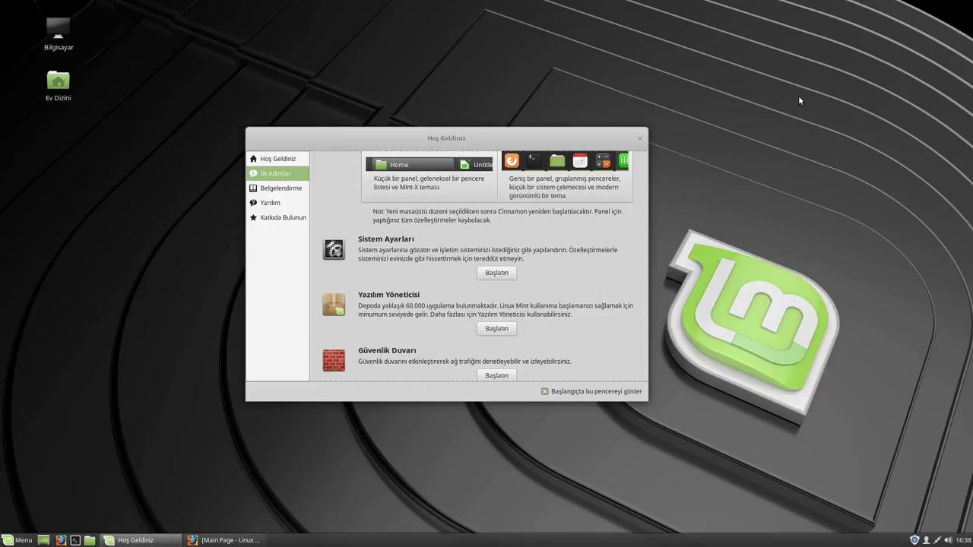
scroll(537, 300, up, 1)
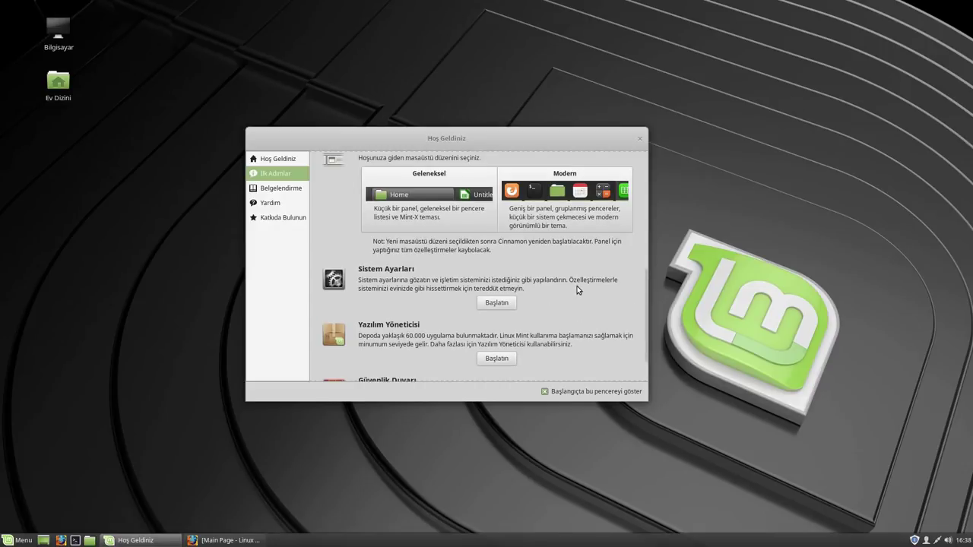
click(557, 186)
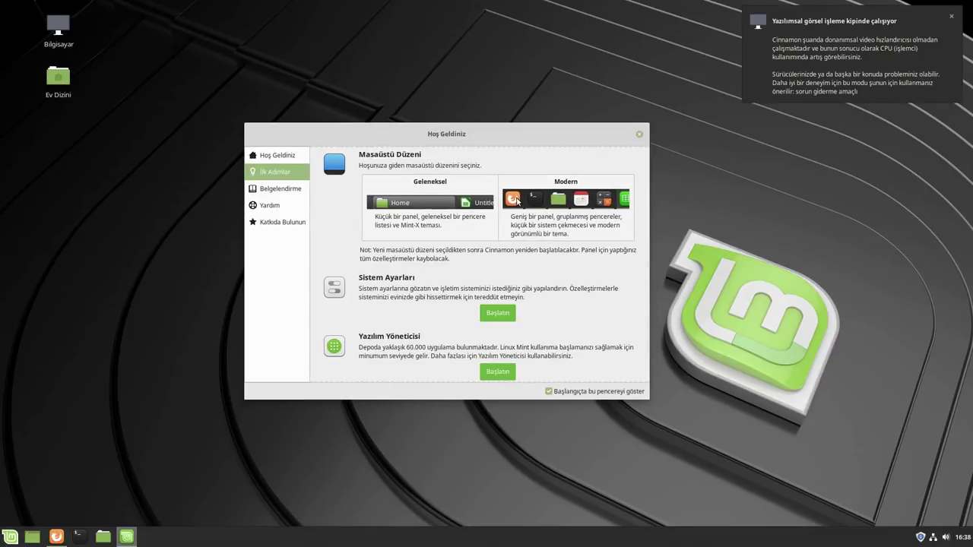
click(919, 49)
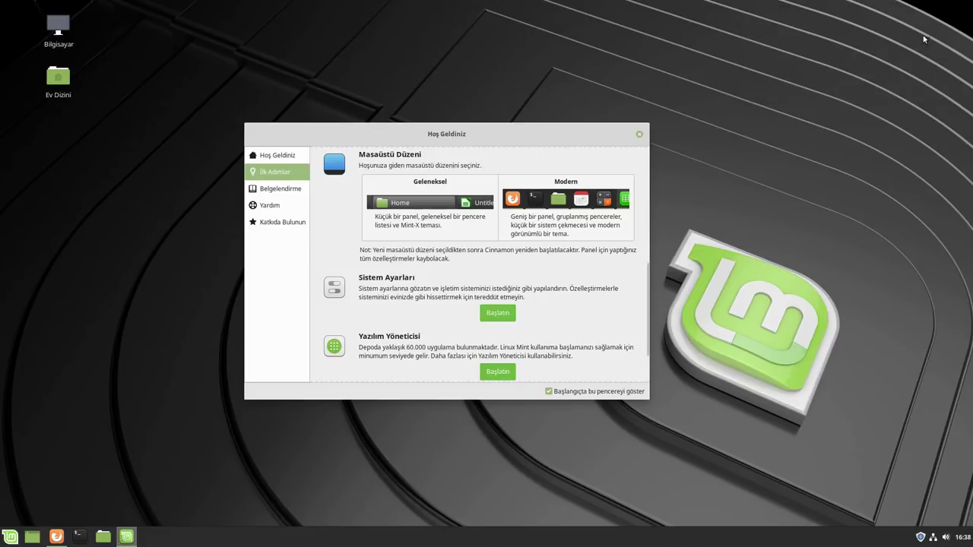
scroll(413, 272, down, 2)
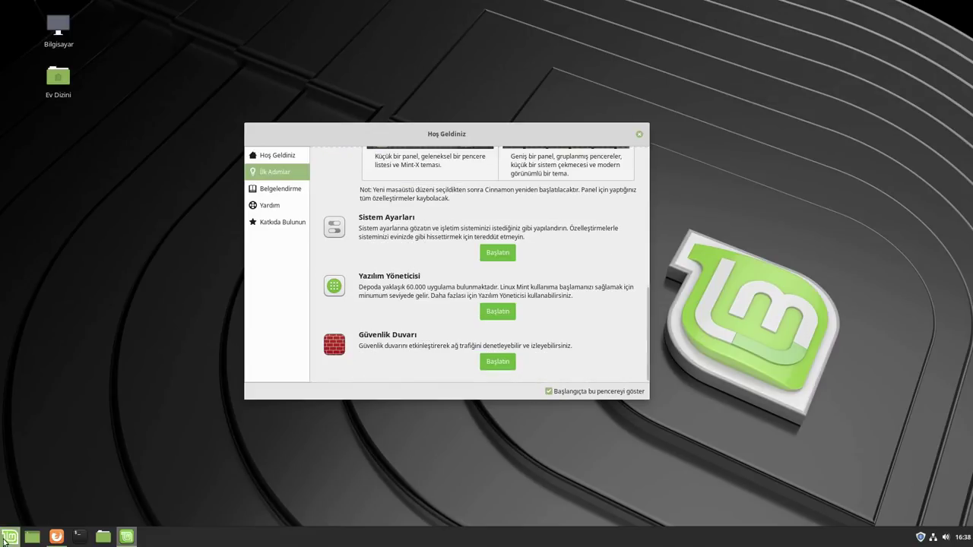
click(9, 537)
click(5, 540)
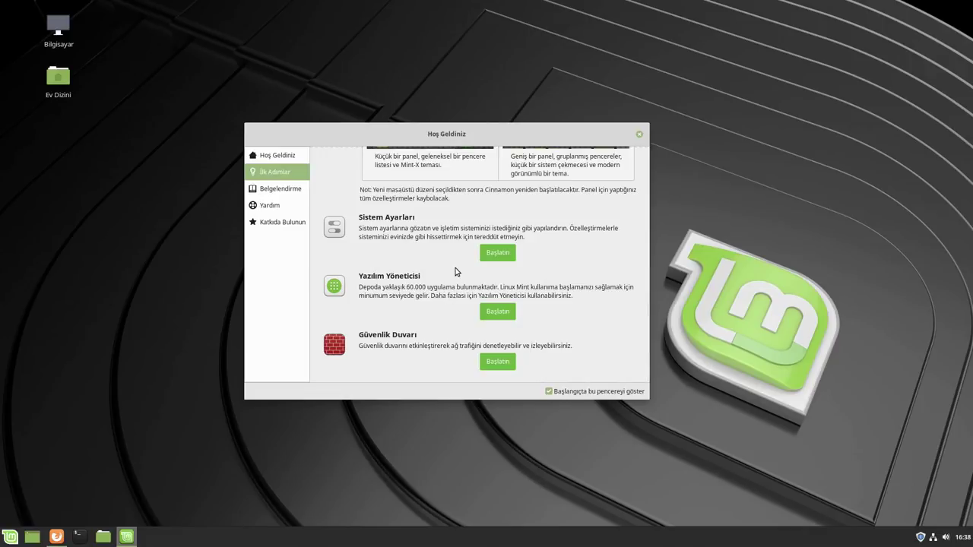
click(495, 256)
click(497, 254)
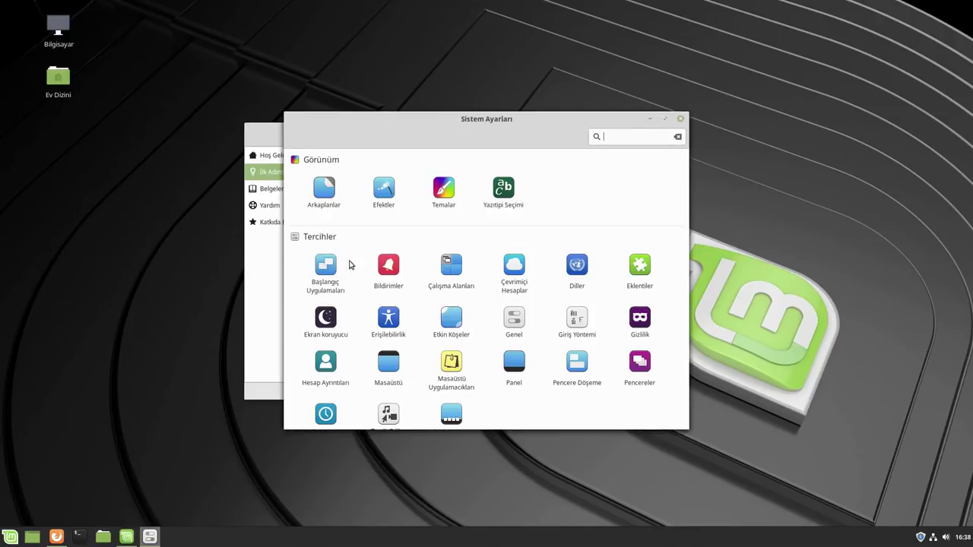
scroll(554, 304, down, 5)
click(682, 119)
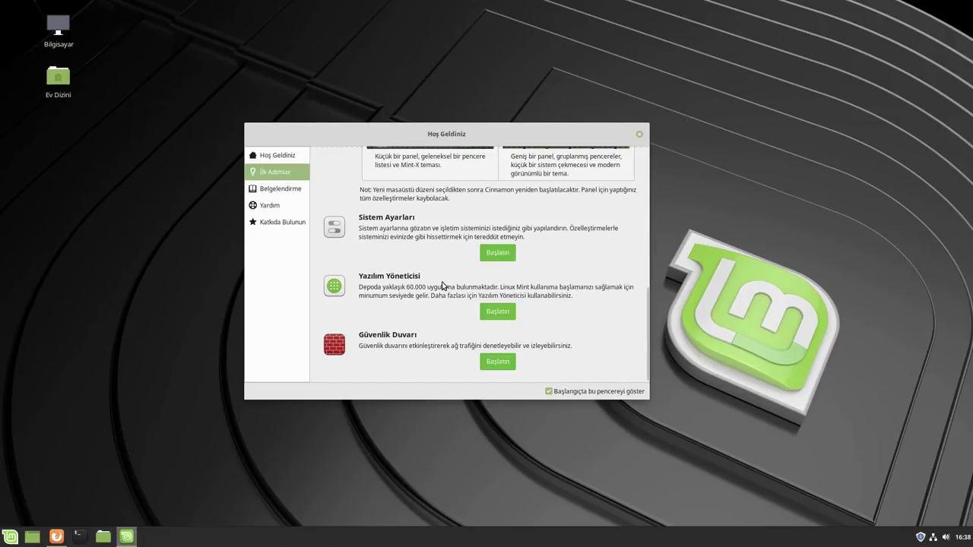
click(485, 311)
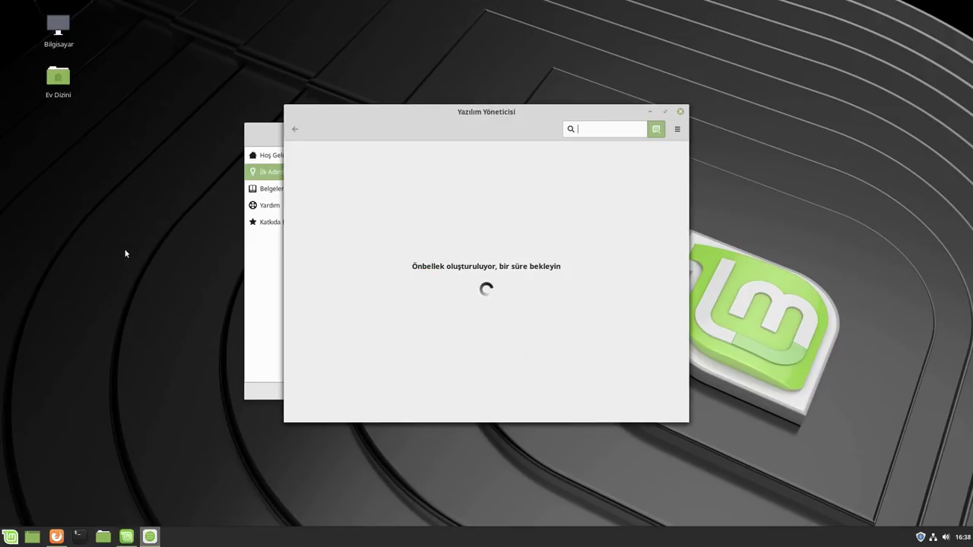
Place Software Manager at the top centre and the welcome window at the far left
drag(505, 112, 576, 71)
click(279, 129)
drag(279, 130, 69, 118)
drag(525, 70, 467, 39)
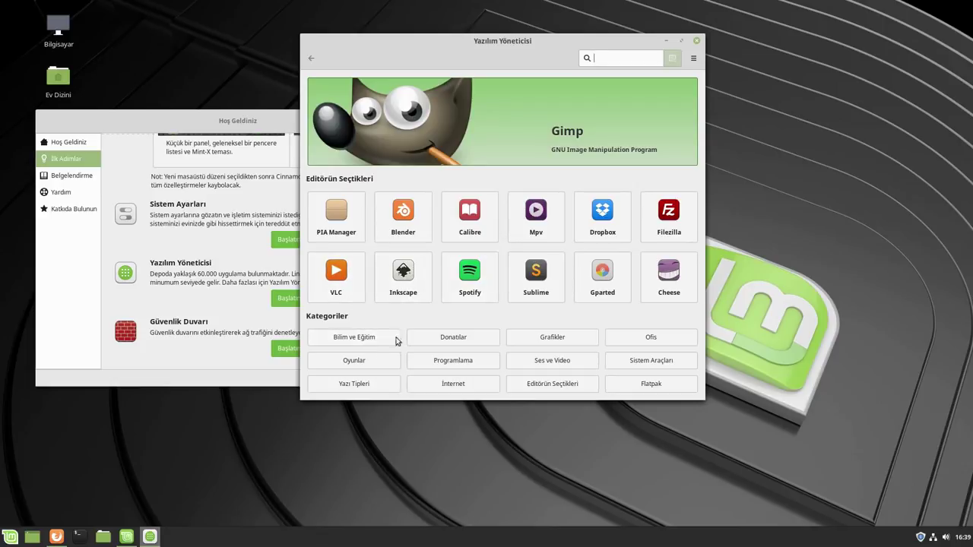
Browse the Grafikler and Ofis categories, close Software Manager, and move Hoş Geldiniz right
click(572, 334)
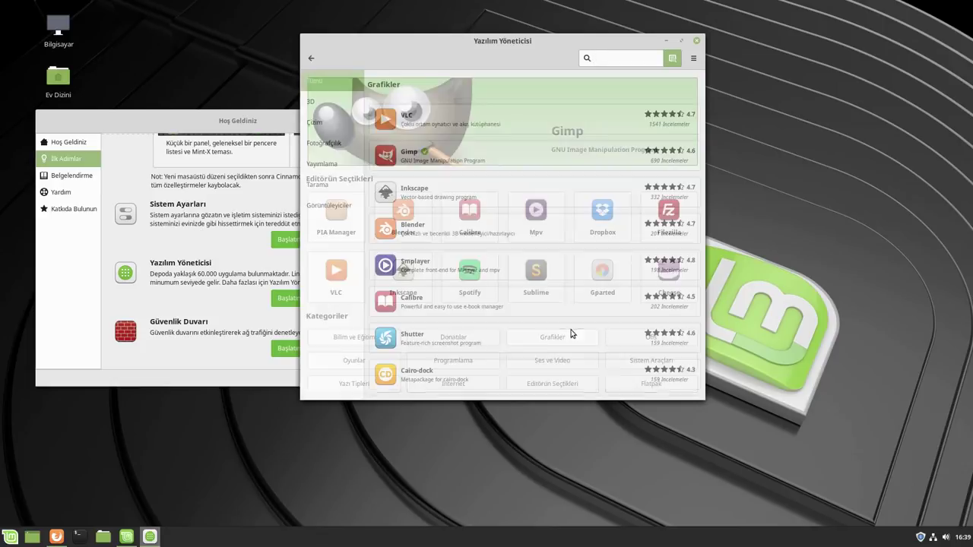
scroll(471, 197, down, 5)
scroll(473, 226, up, 5)
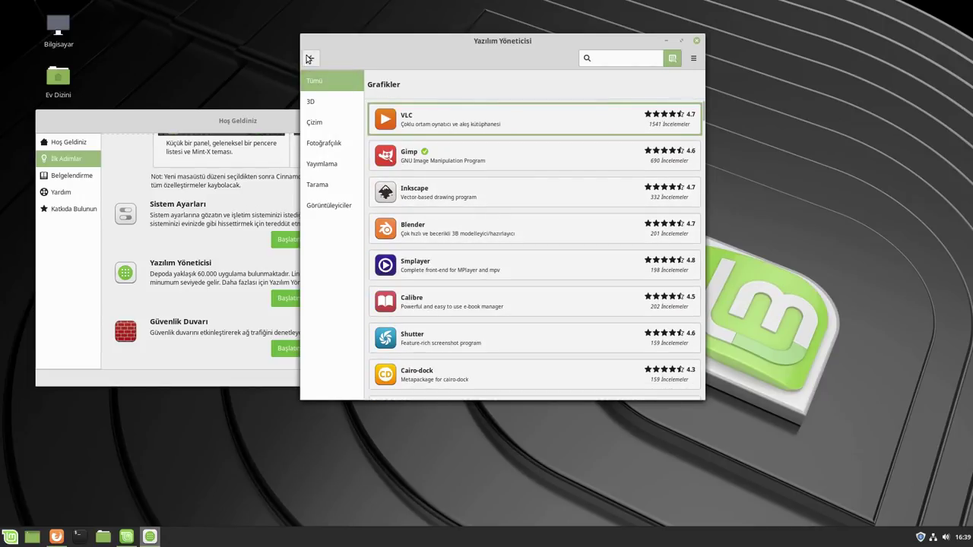
click(311, 59)
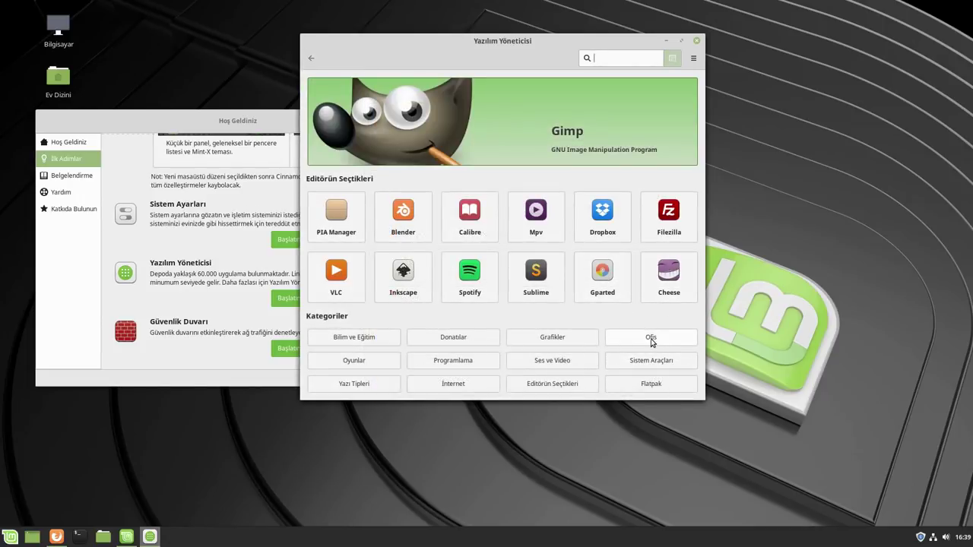
click(651, 344)
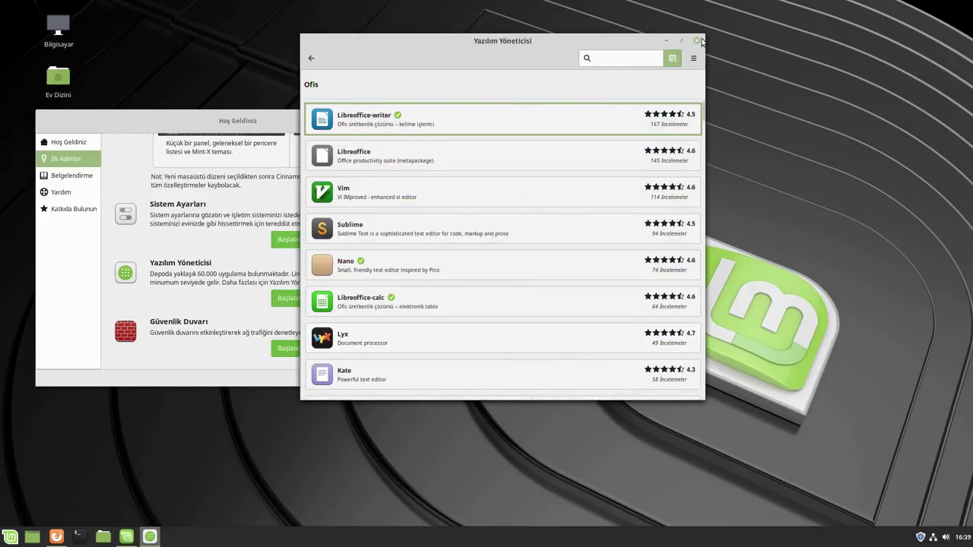
click(696, 40)
drag(239, 124, 488, 121)
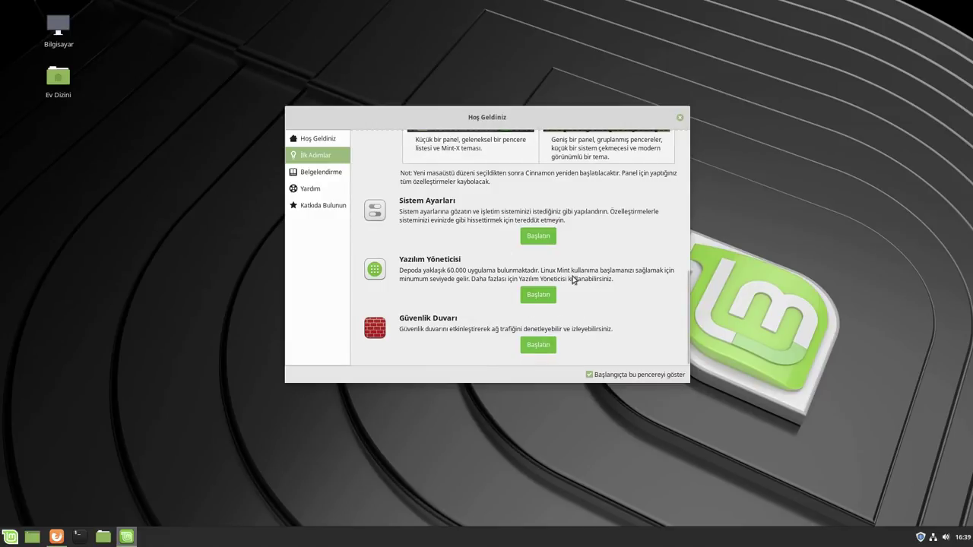
Authenticate into Güvenlik Duvarı, view its Günlük log tab, then close it and scroll to top
click(542, 345)
text(****)
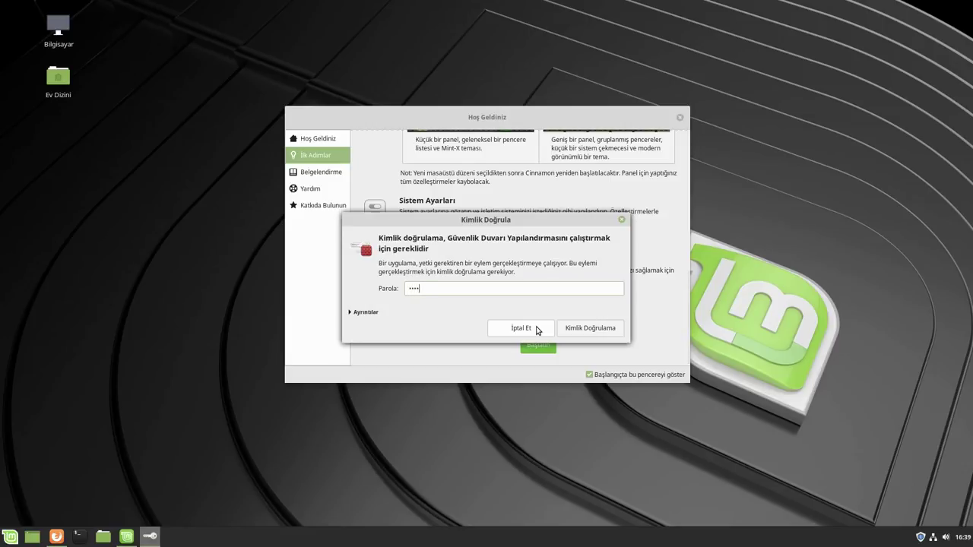
key(Return)
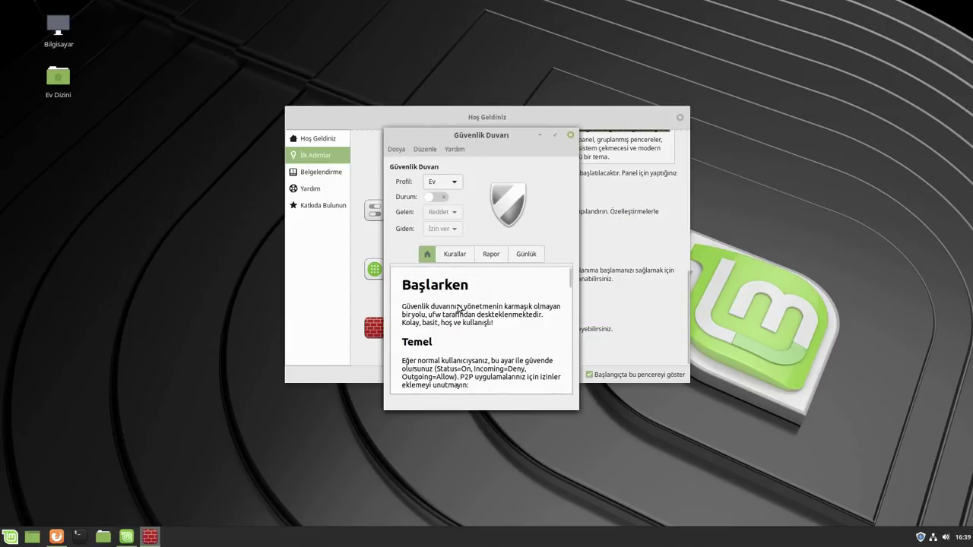
scroll(478, 258, down, 3)
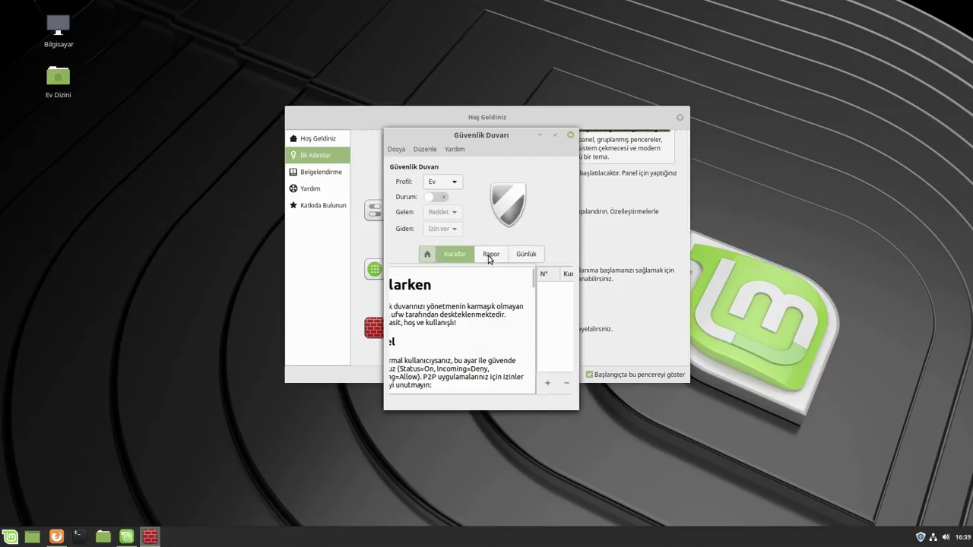
click(528, 255)
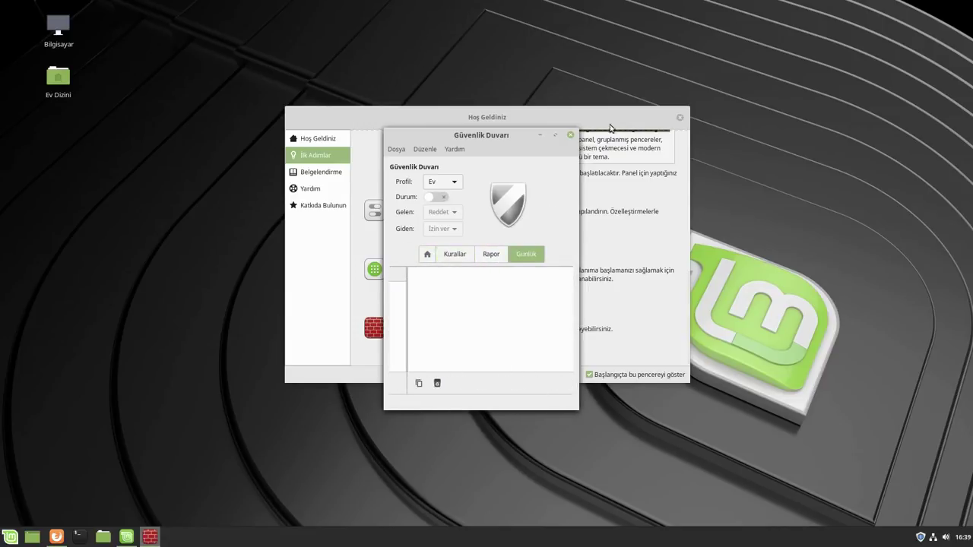
click(570, 135)
scroll(520, 263, up, 10)
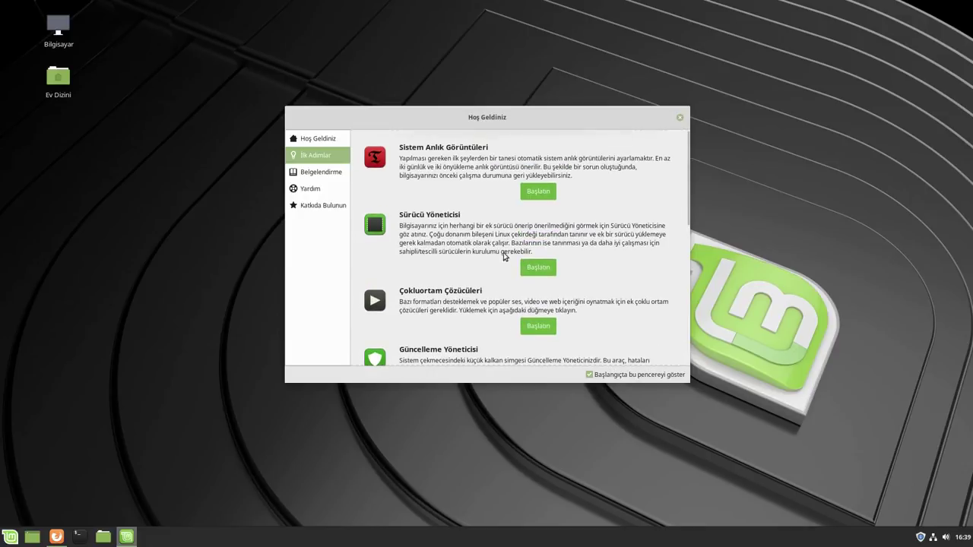
Authenticate Timeshift setup, read the RSYNC help, finish the wizard and close Timeshift
click(538, 192)
text(••)
key(Return)
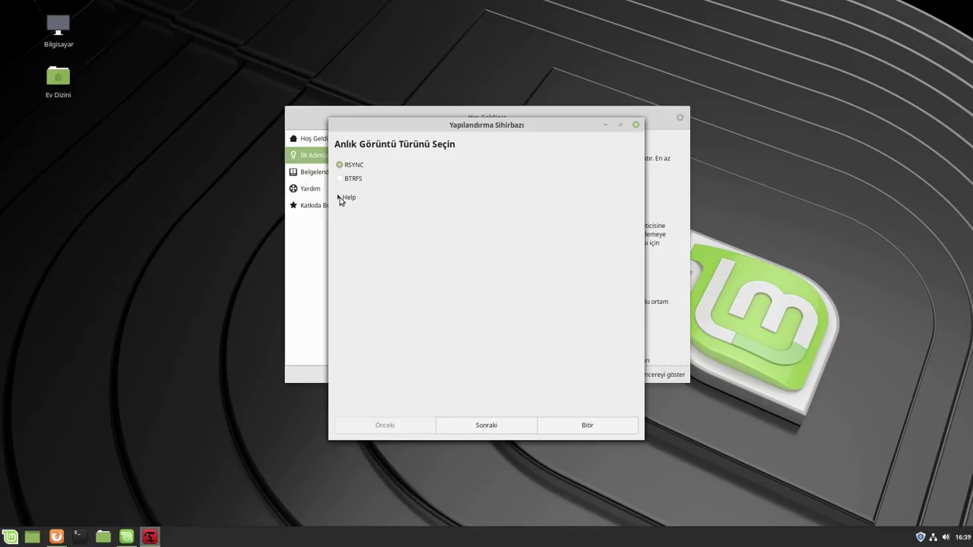
click(342, 199)
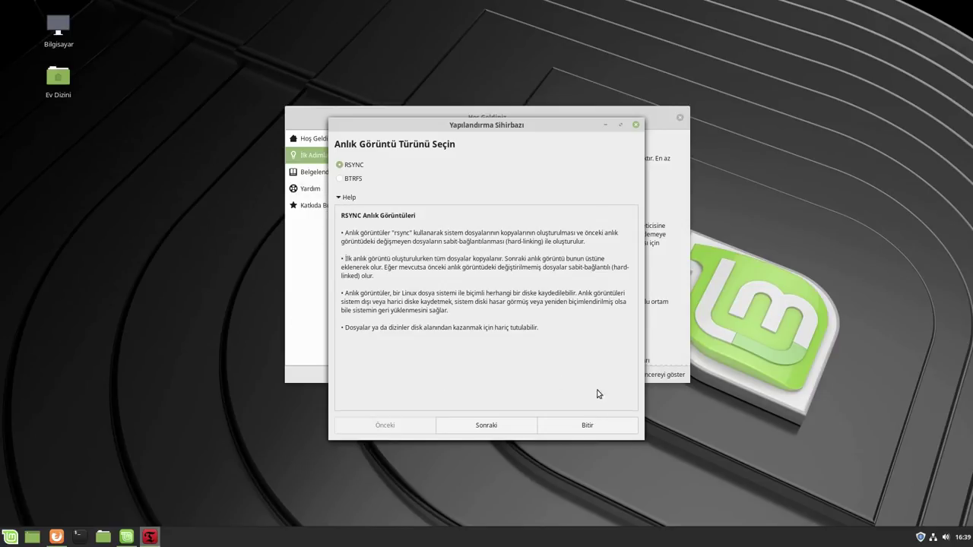
click(598, 426)
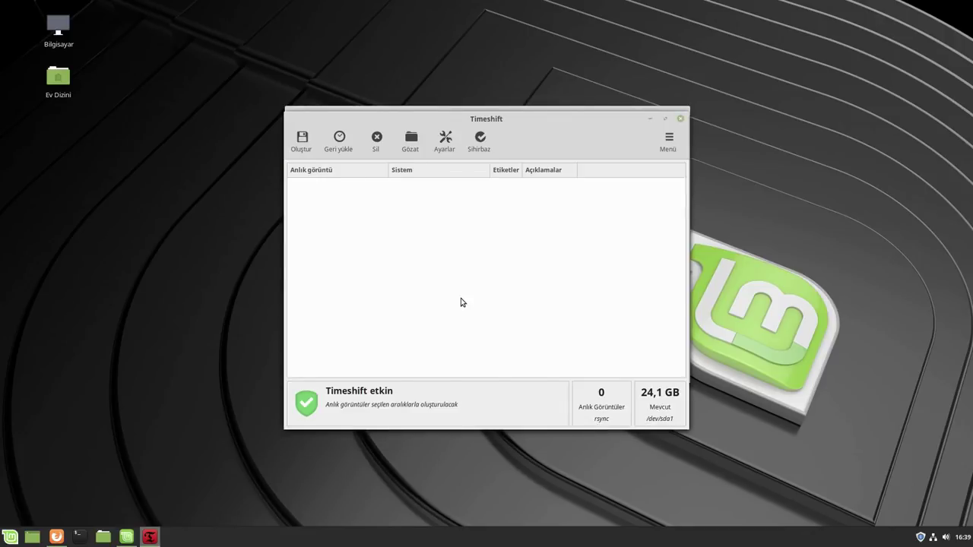
drag(488, 119, 495, 142)
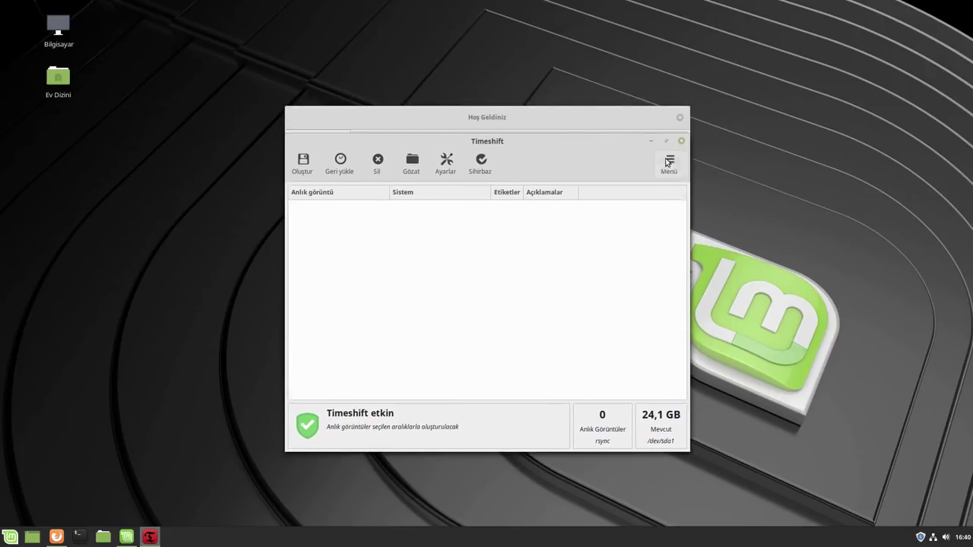
click(681, 140)
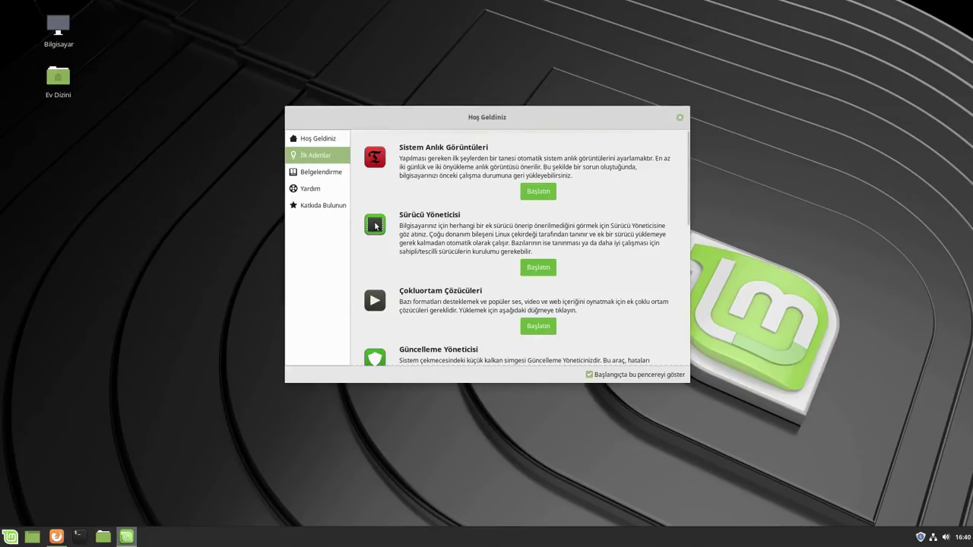
Close Hoş Geldiniz, open Firefox on the Linux Mint homepage, then close Firefox
click(679, 117)
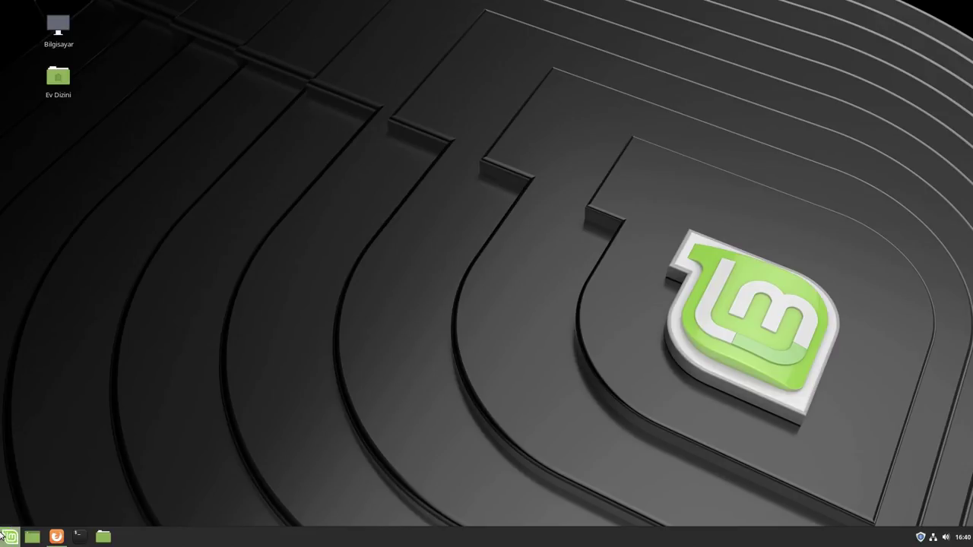
click(56, 537)
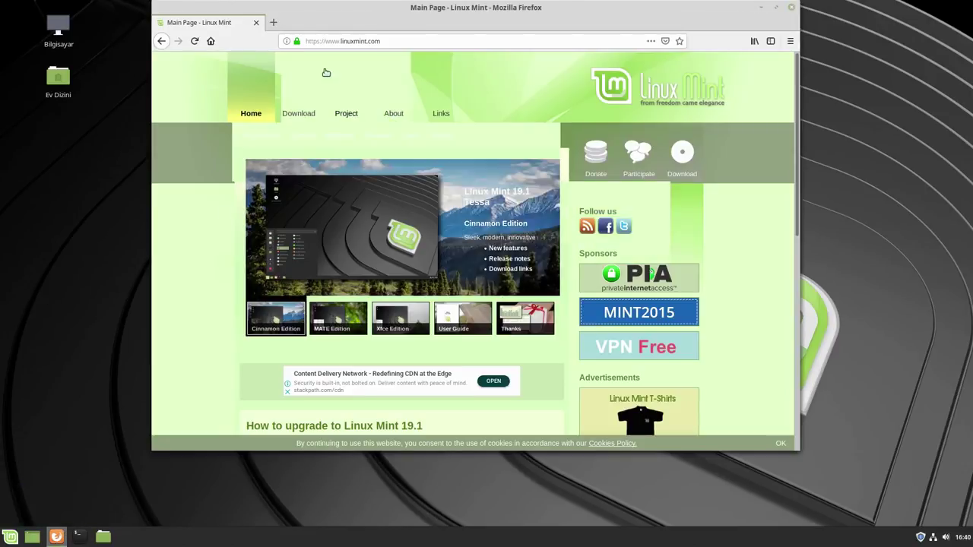
drag(467, 17, 474, 45)
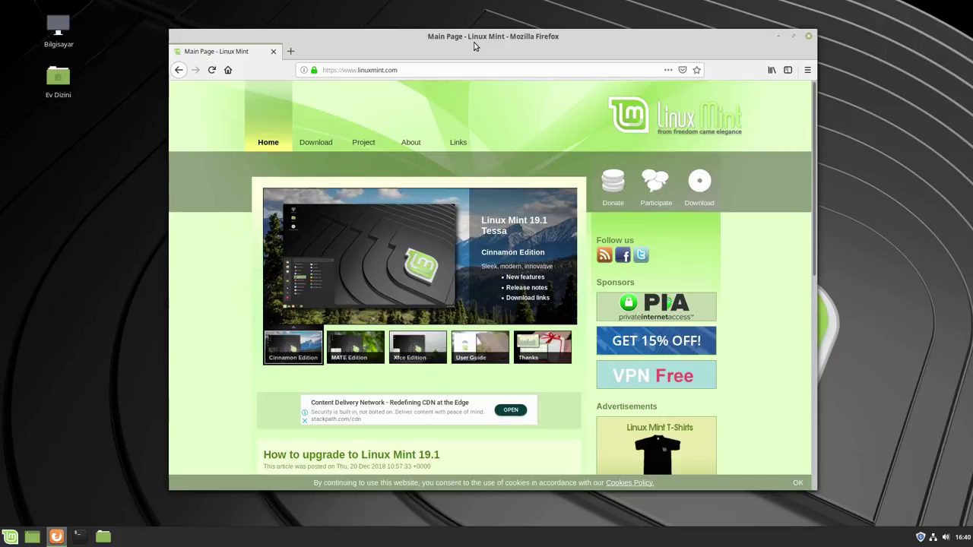
click(808, 36)
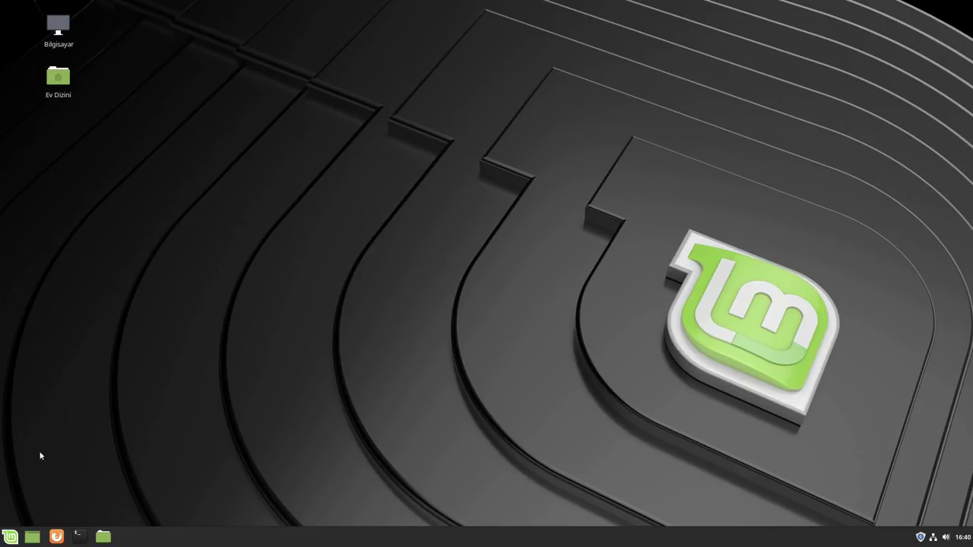
click(13, 534)
mouse_move(93, 308)
mouse_move(90, 291)
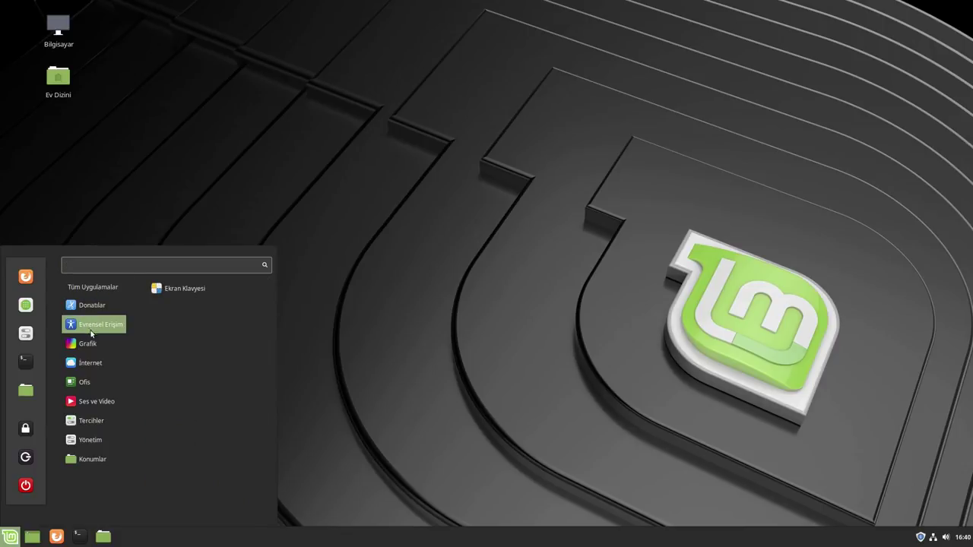
mouse_move(82, 363)
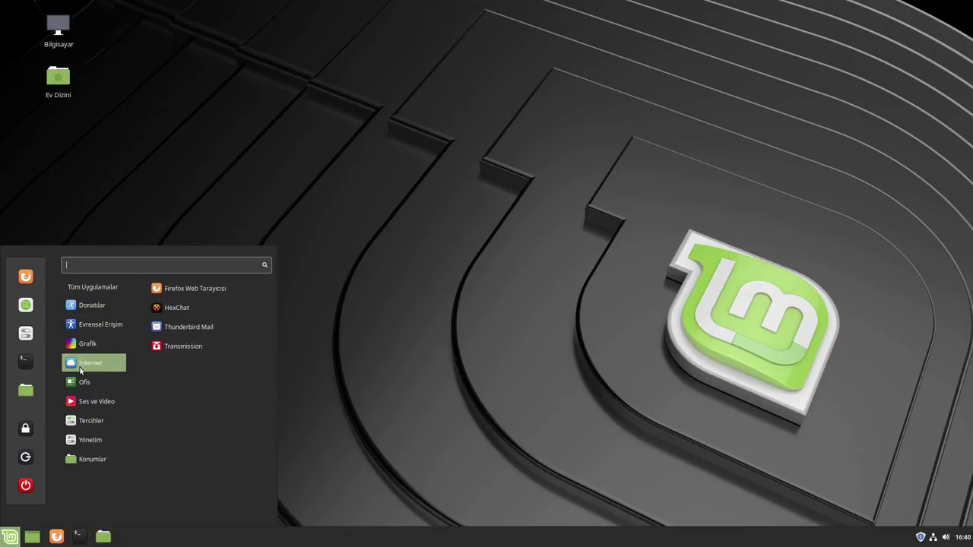
mouse_move(84, 423)
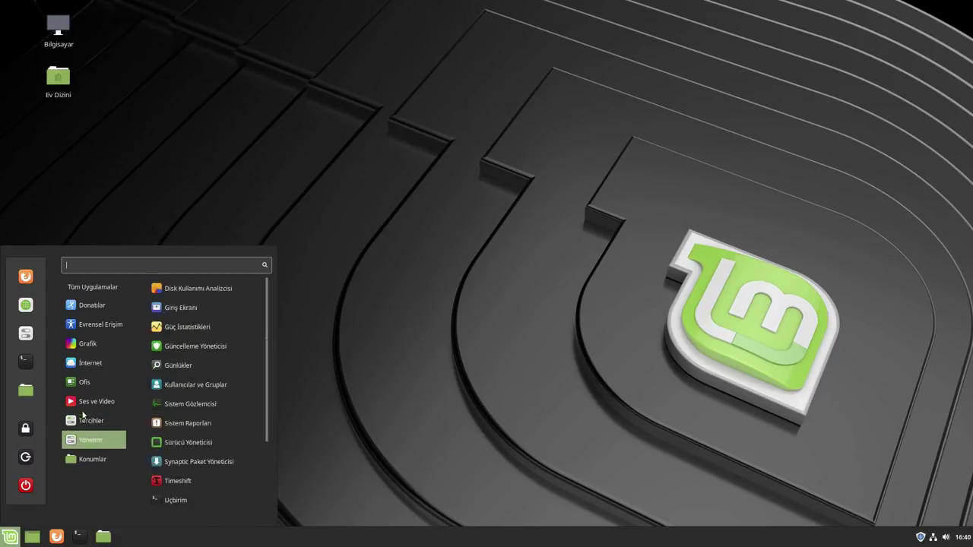
click(570, 332)
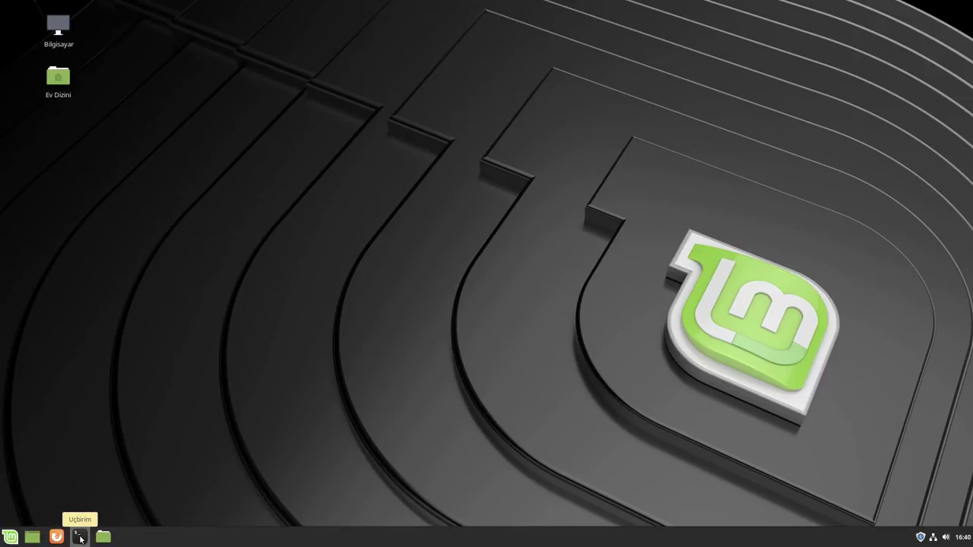
click(104, 538)
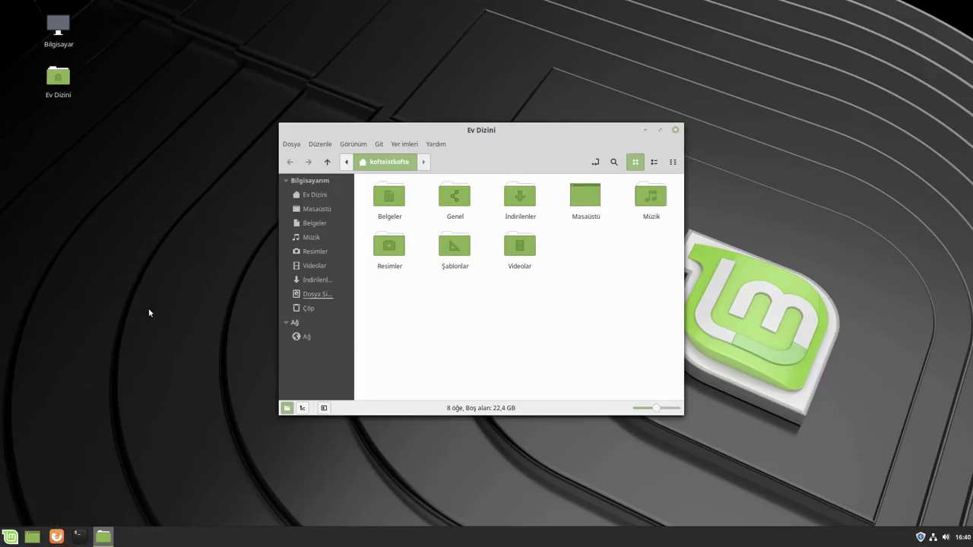
click(78, 537)
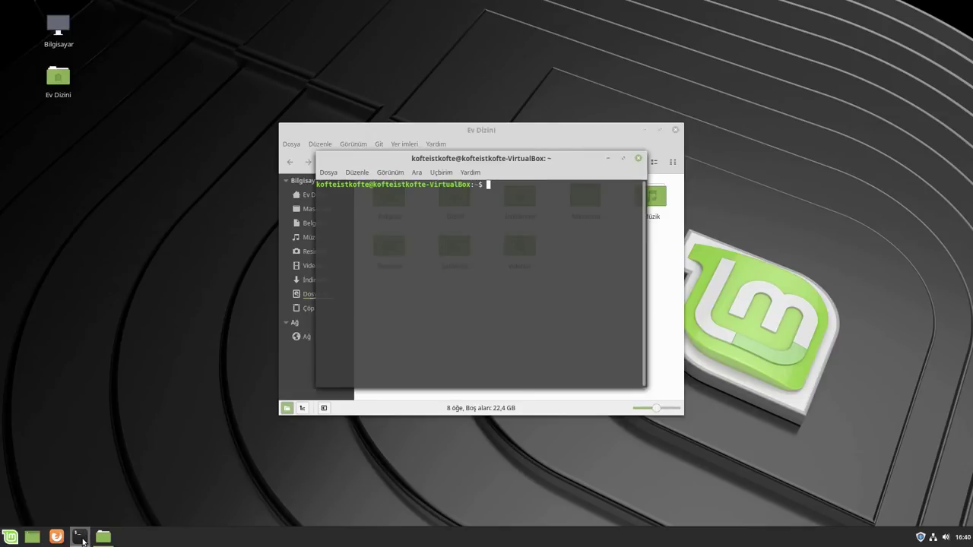
click(638, 158)
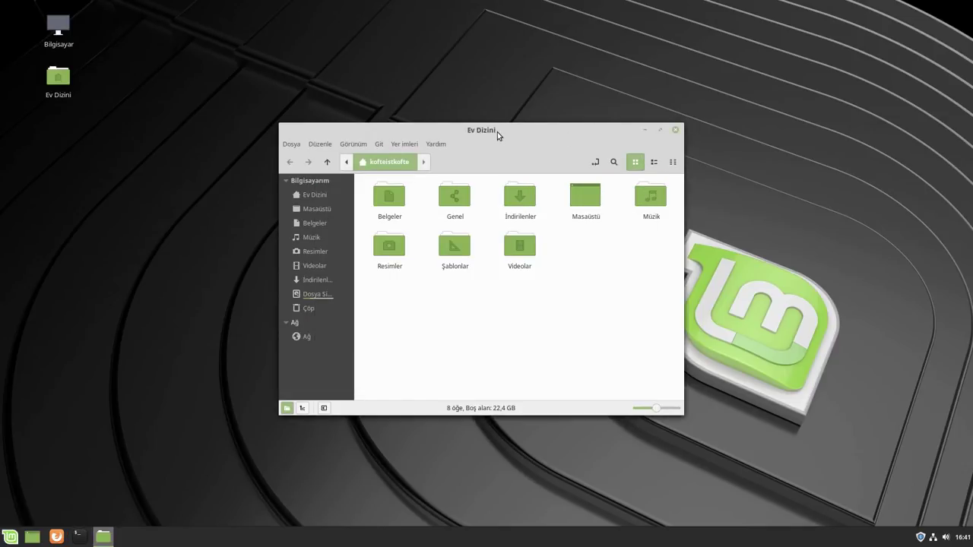
drag(497, 131, 498, 90)
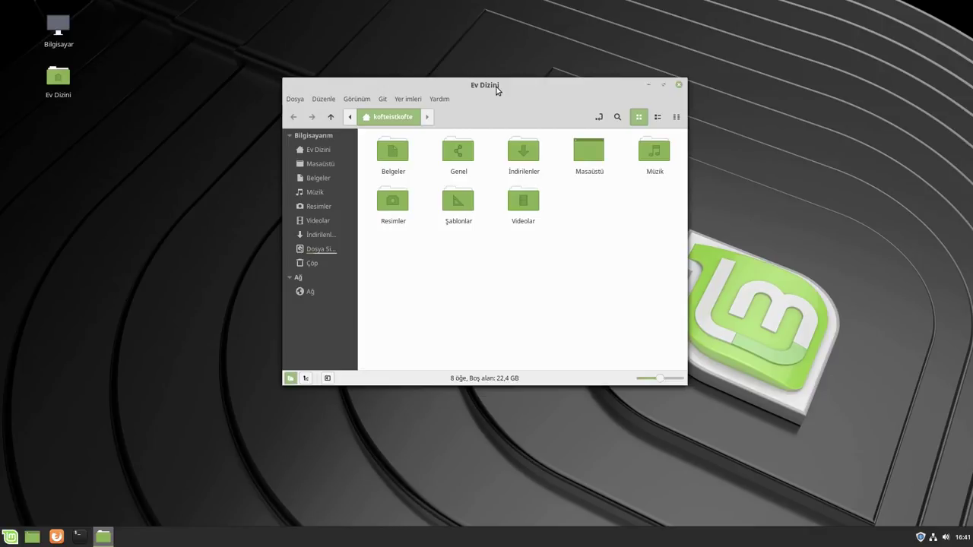
click(439, 99)
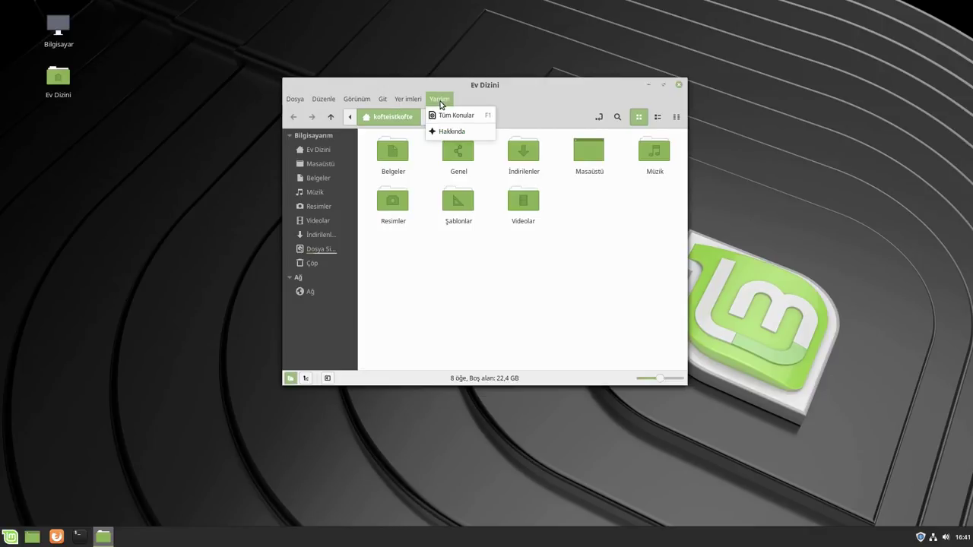
click(566, 103)
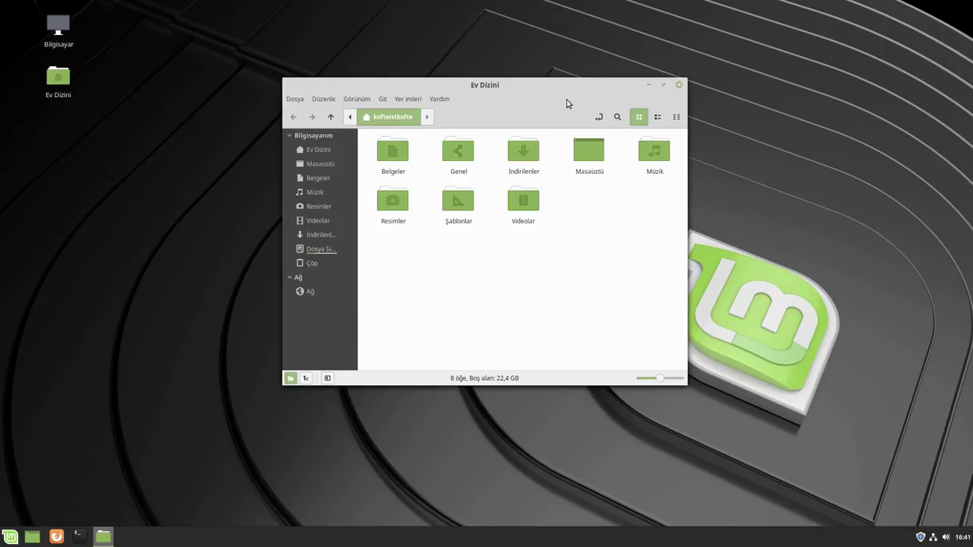
click(447, 99)
click(456, 130)
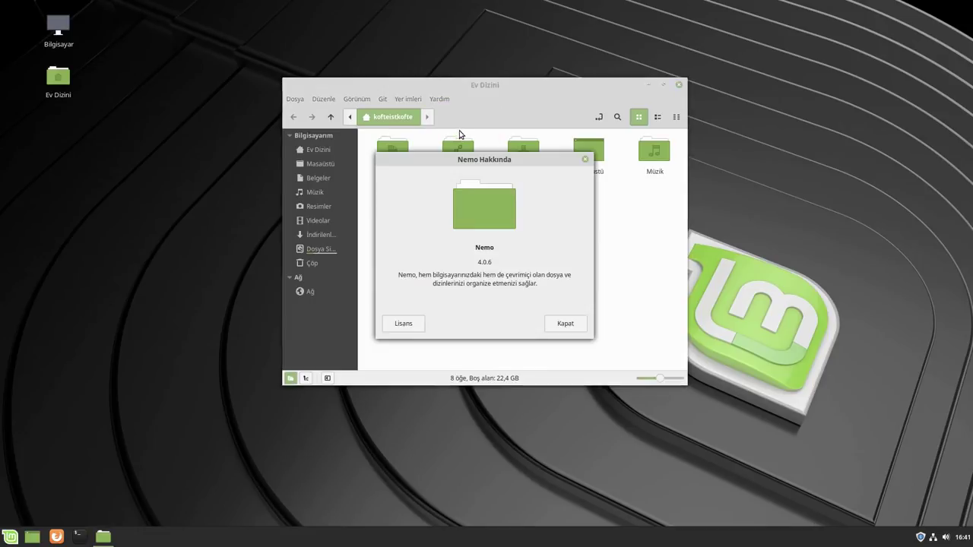
click(584, 159)
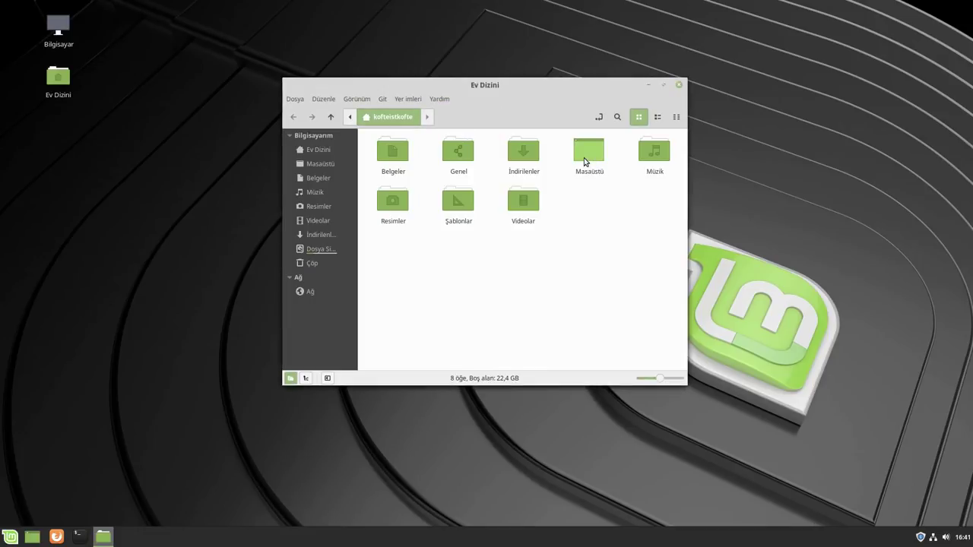
click(680, 85)
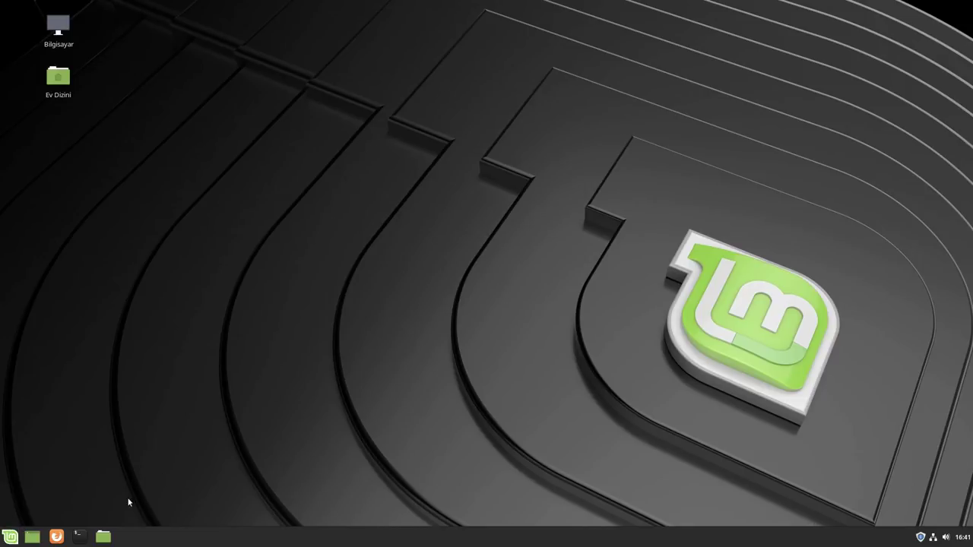
Launch Ekran Klavyesi from the Mint menu, then close the on-screen keyboard
click(10, 537)
click(425, 337)
key(super)
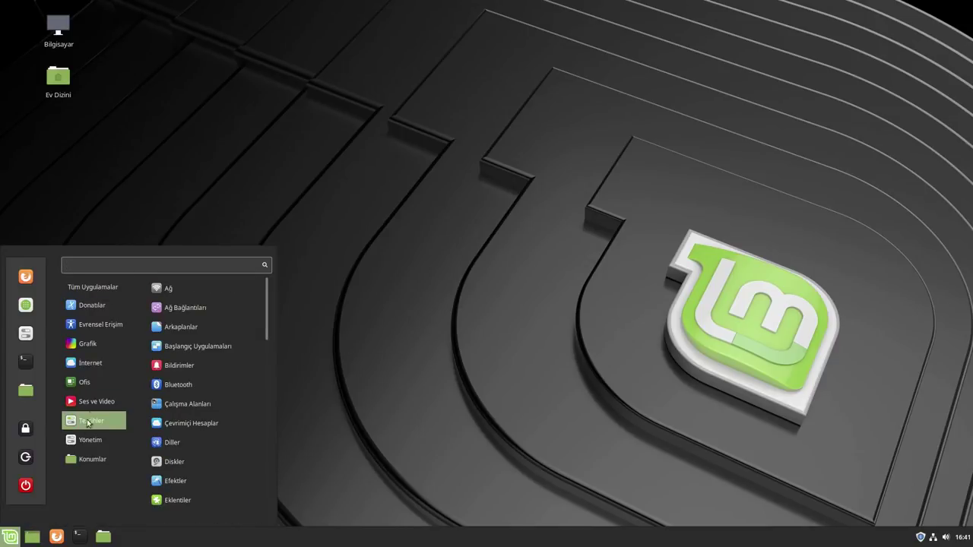
mouse_move(94, 361)
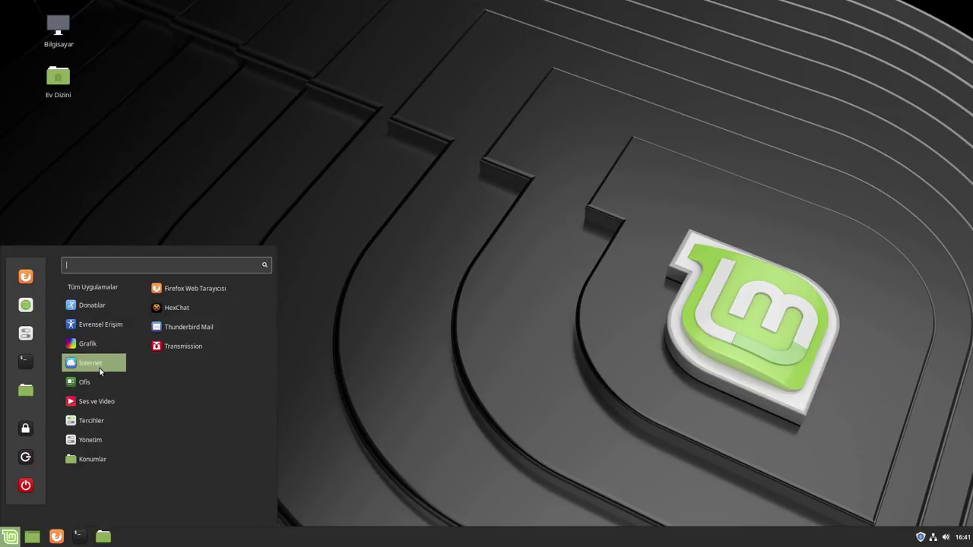
mouse_move(97, 344)
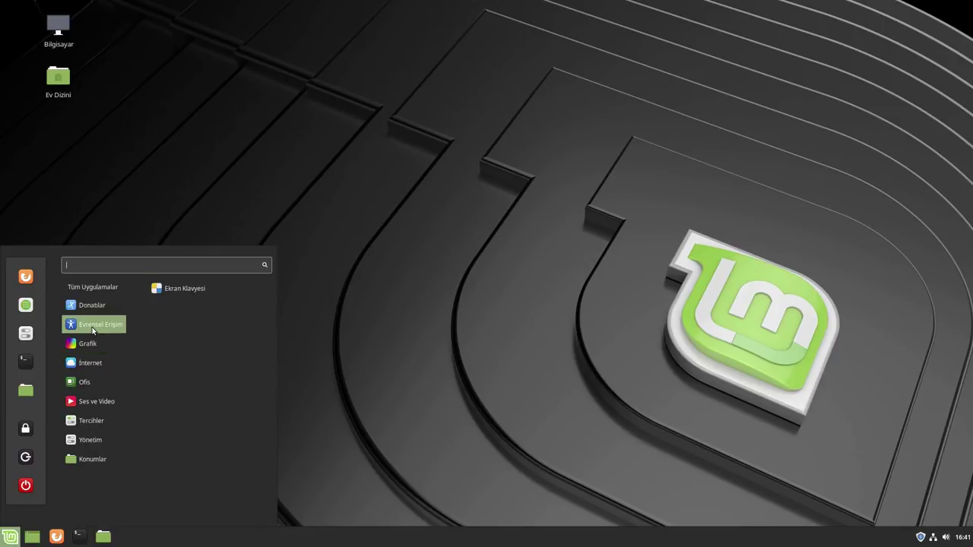
click(210, 295)
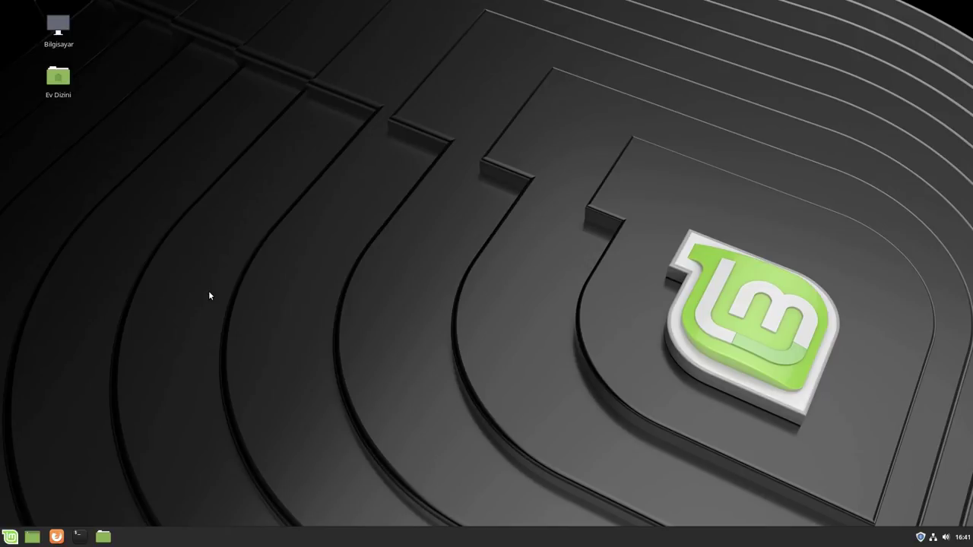
click(389, 38)
Start USB Kalıp Yazıcı from the Donatılar category of the Mint menu
click(10, 536)
mouse_move(109, 341)
mouse_move(92, 305)
scroll(213, 342, down, 3)
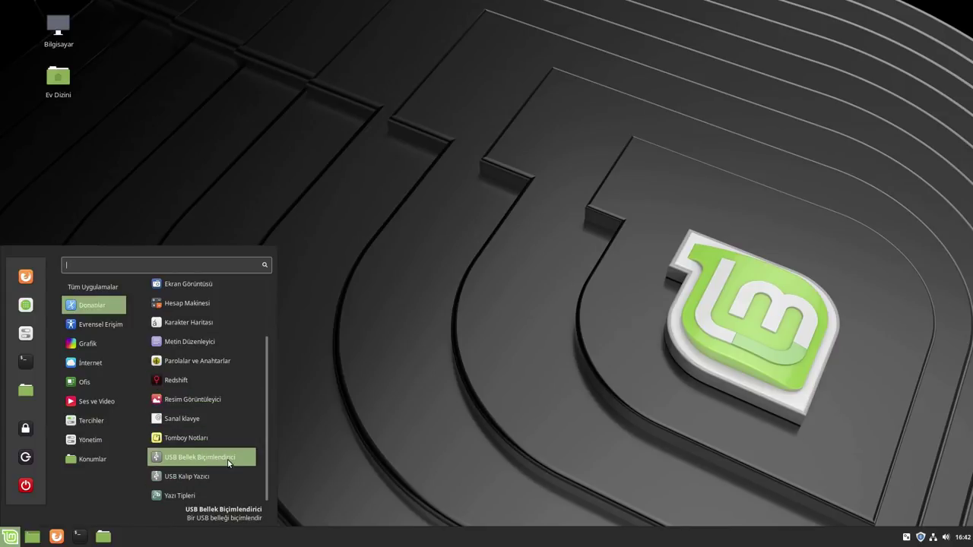
click(216, 476)
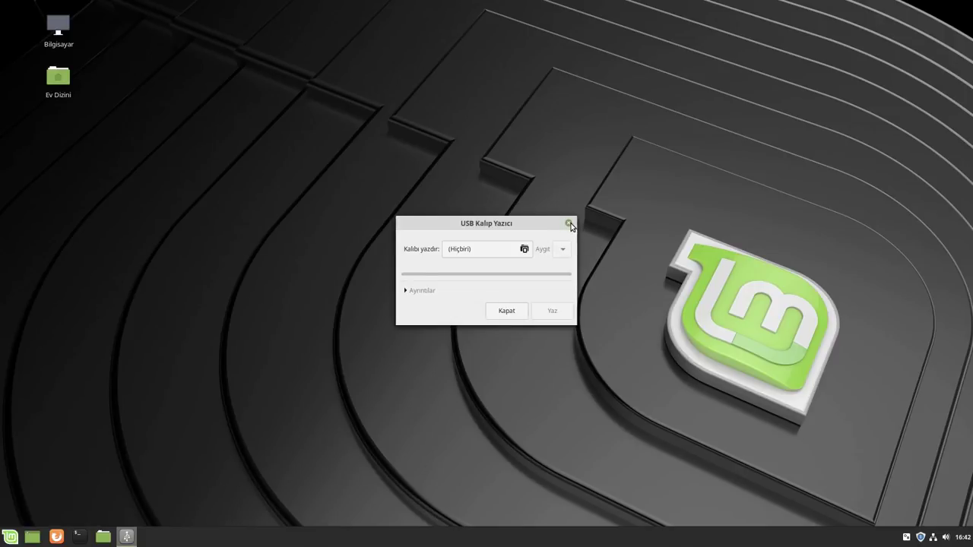
Close the USB image writer, then review and close the Menu applet's Menü settings tab
click(568, 223)
right_click(16, 538)
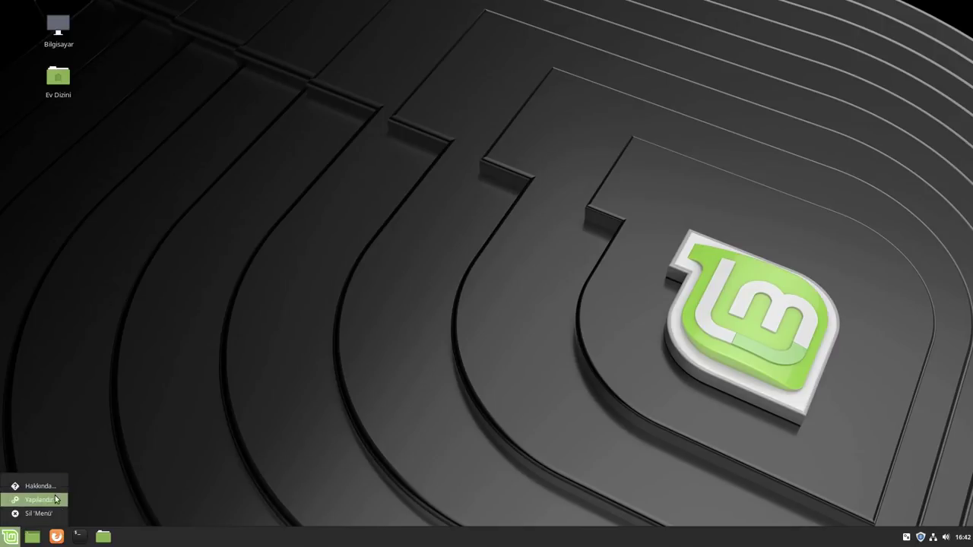
click(34, 500)
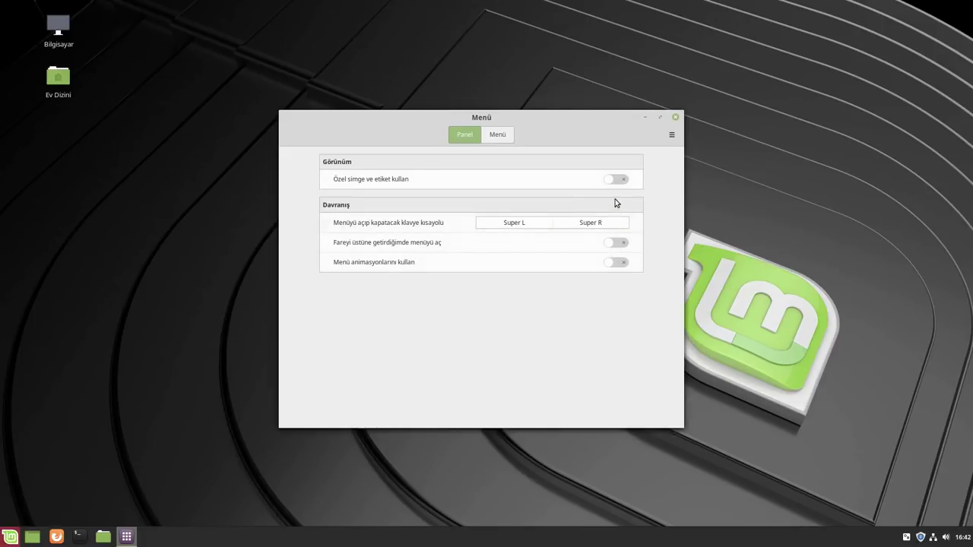
click(496, 135)
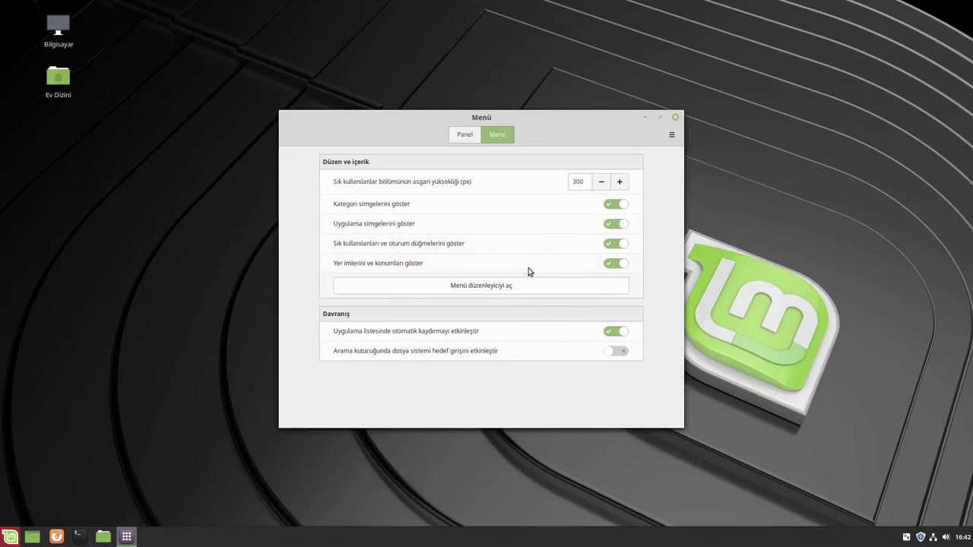
click(674, 119)
Show the Donatılar accessories in the application menu
click(11, 536)
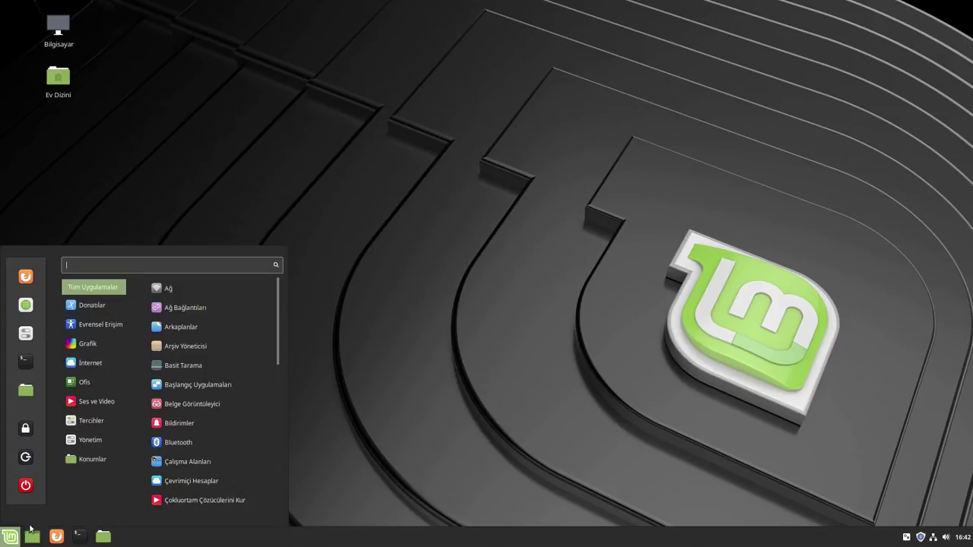
mouse_move(108, 403)
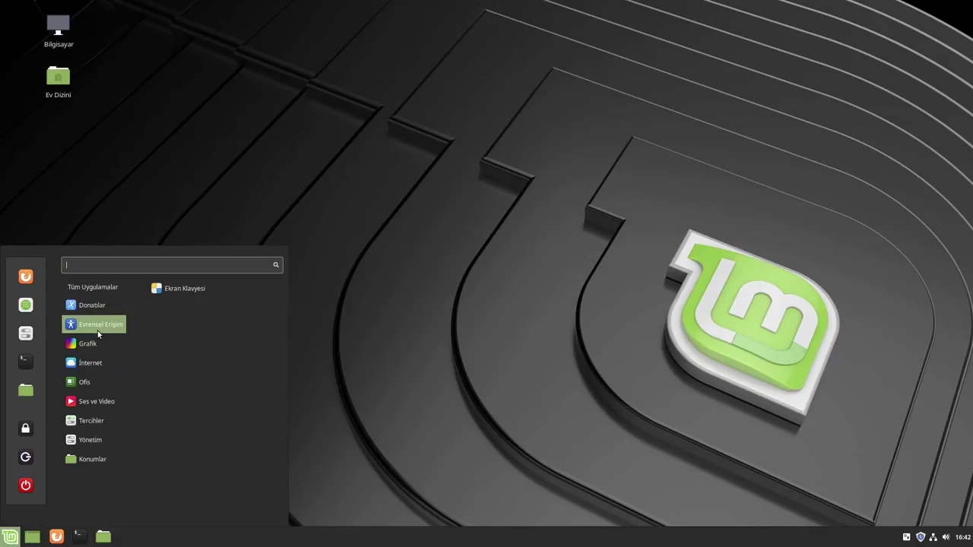
scroll(205, 413, down, 1)
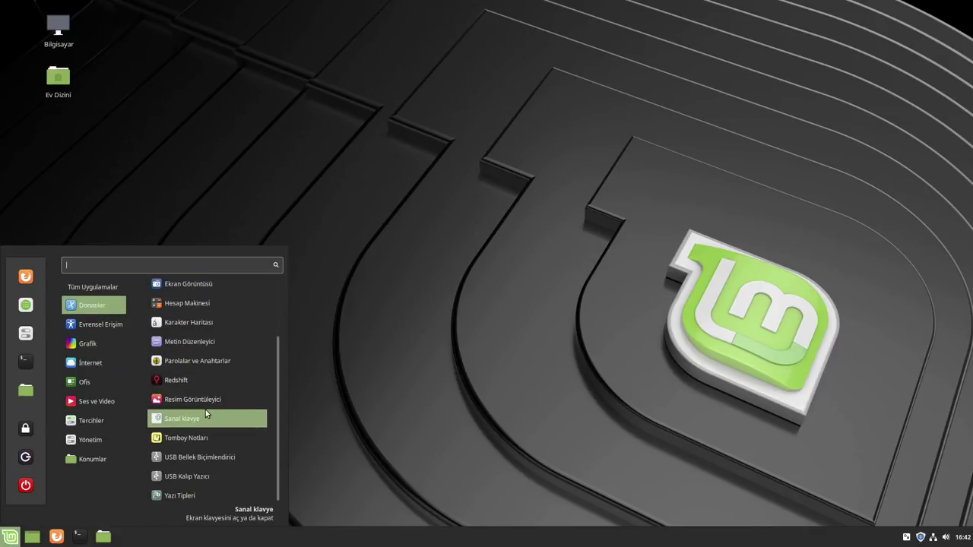
Try the Metin Düzenleyici text editor, then browse the Grafik category
click(212, 343)
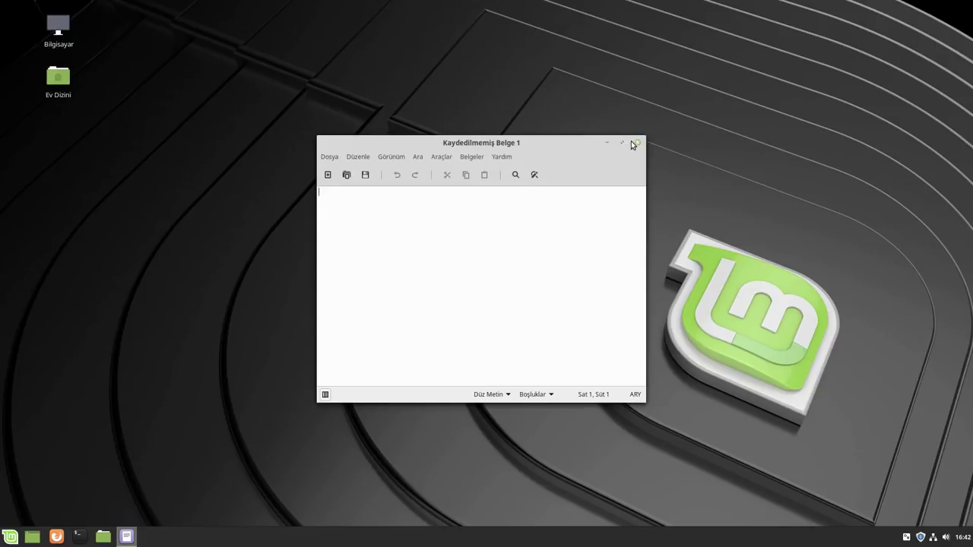
click(635, 143)
click(10, 537)
mouse_move(98, 343)
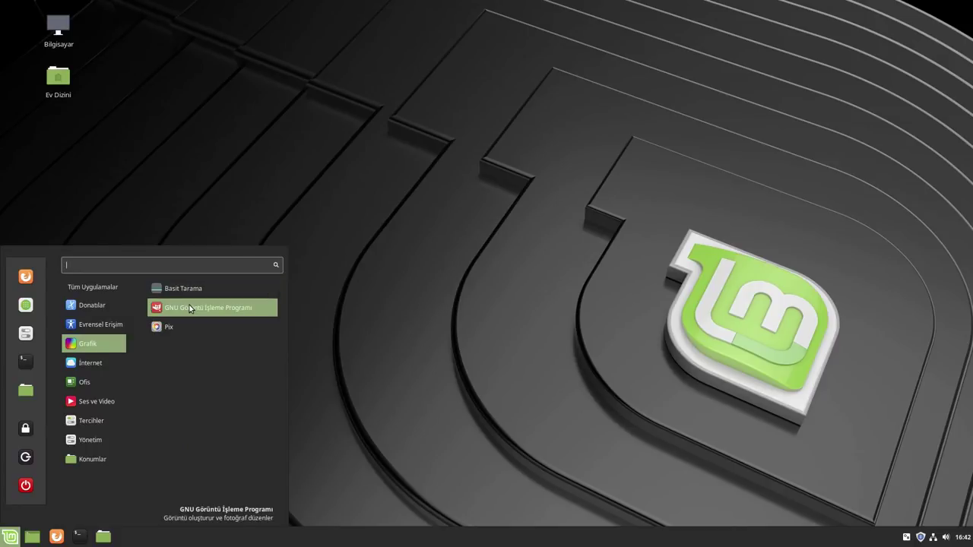
Launch Pix, view its Yardım > Hakkında box, close Pix, and reopen the menu
click(169, 333)
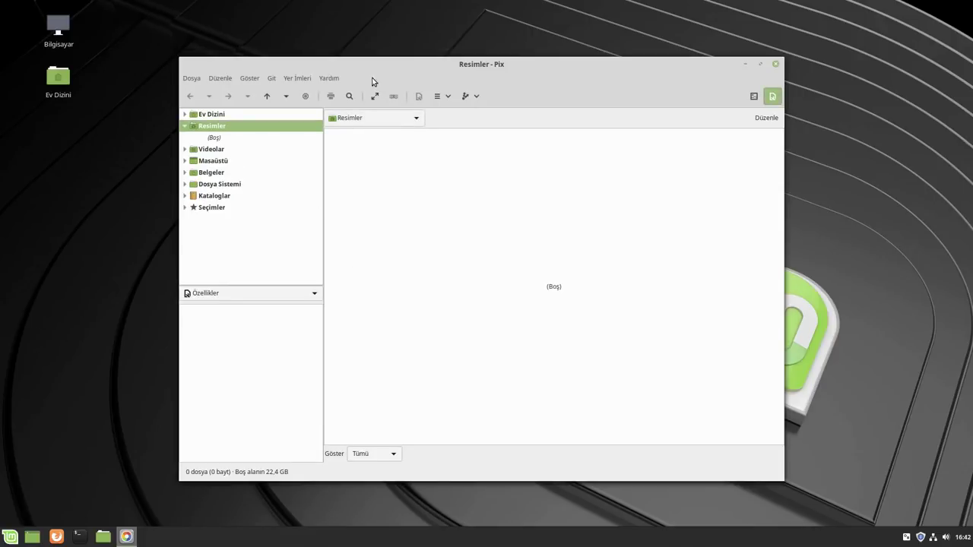
click(338, 81)
click(342, 126)
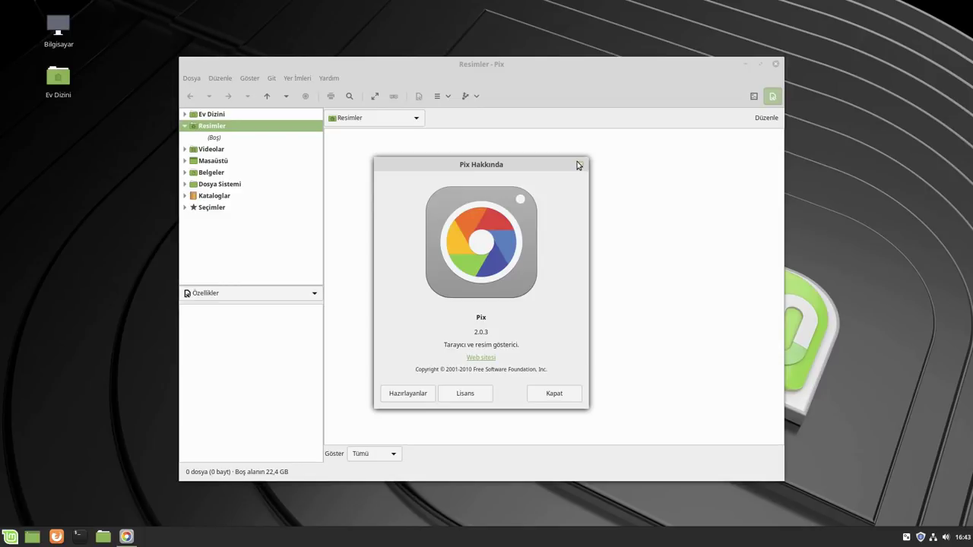
click(582, 164)
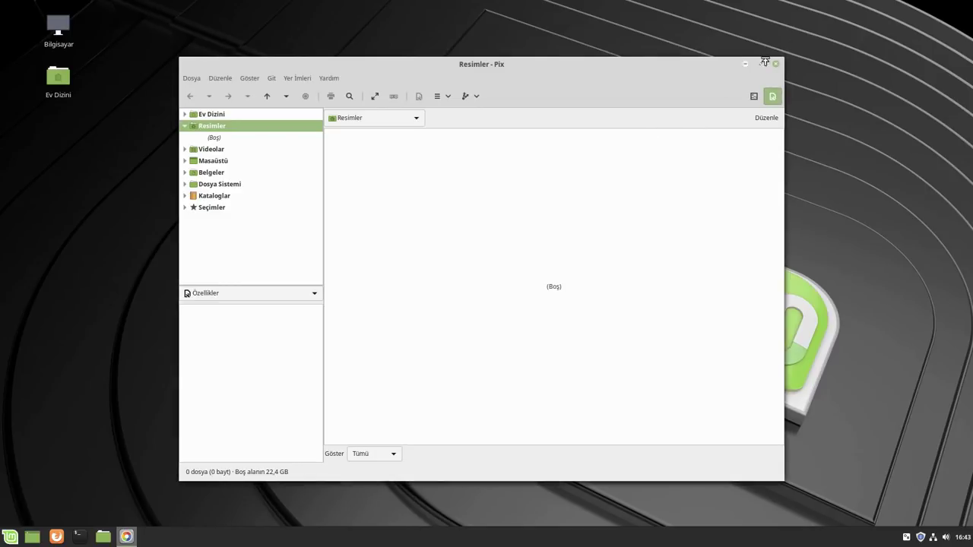
click(775, 63)
click(10, 537)
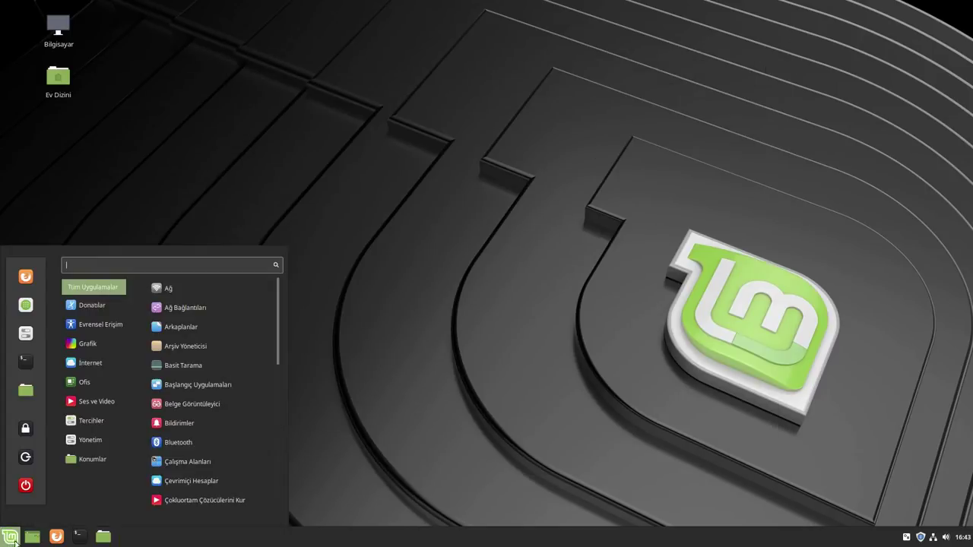
Launch GIMP from Grafik, move its window higher, and quit it
mouse_move(98, 343)
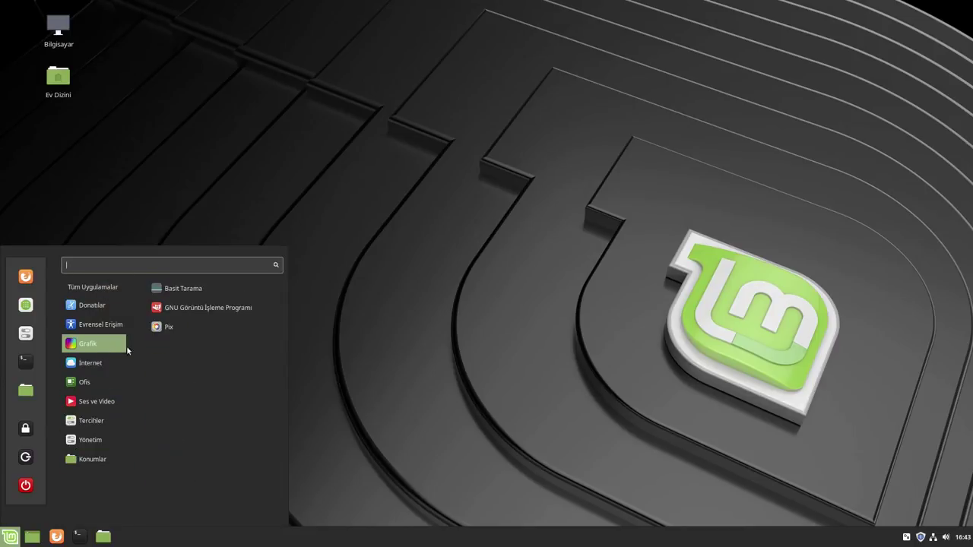
click(213, 313)
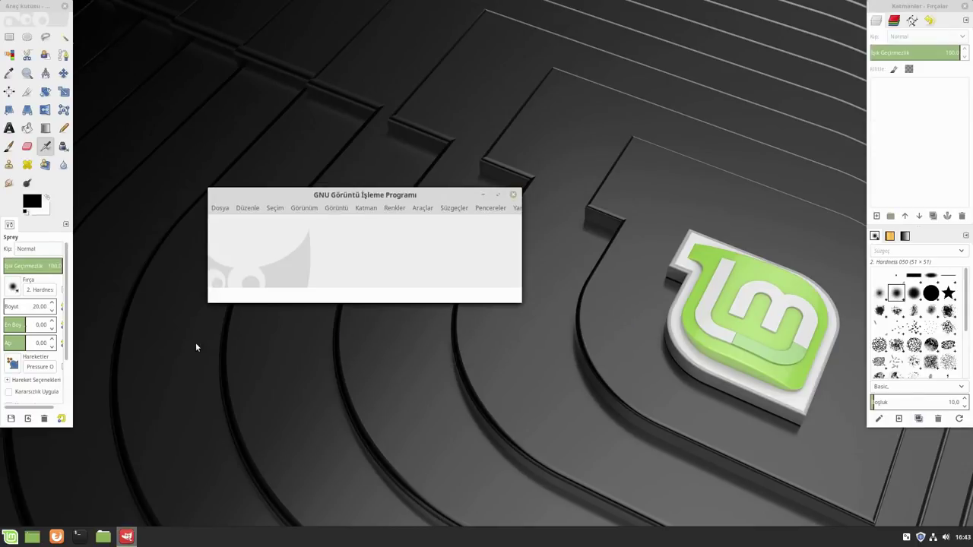
drag(428, 193, 472, 113)
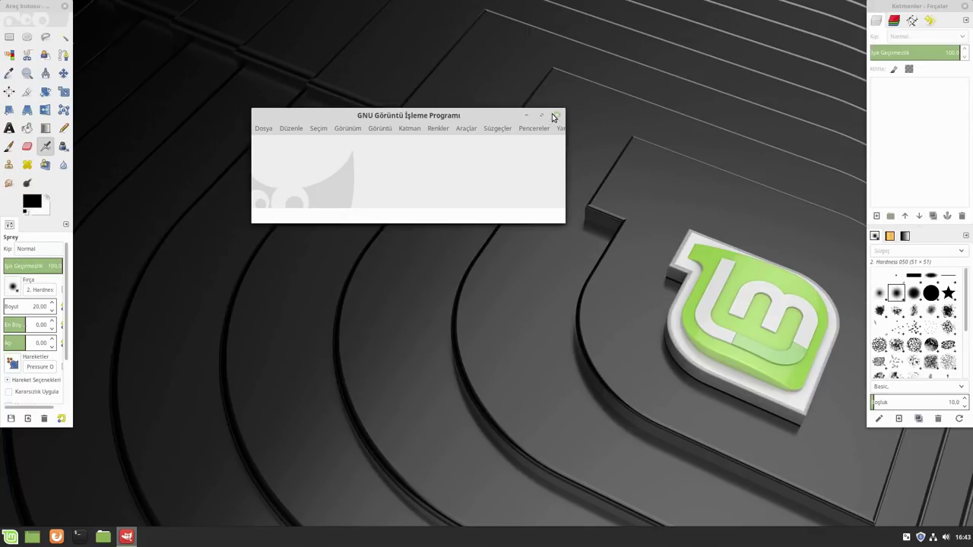
click(556, 114)
Open HexChat from Internet, dismiss its invalid argument error, and quit it with Çık
click(10, 537)
mouse_move(110, 363)
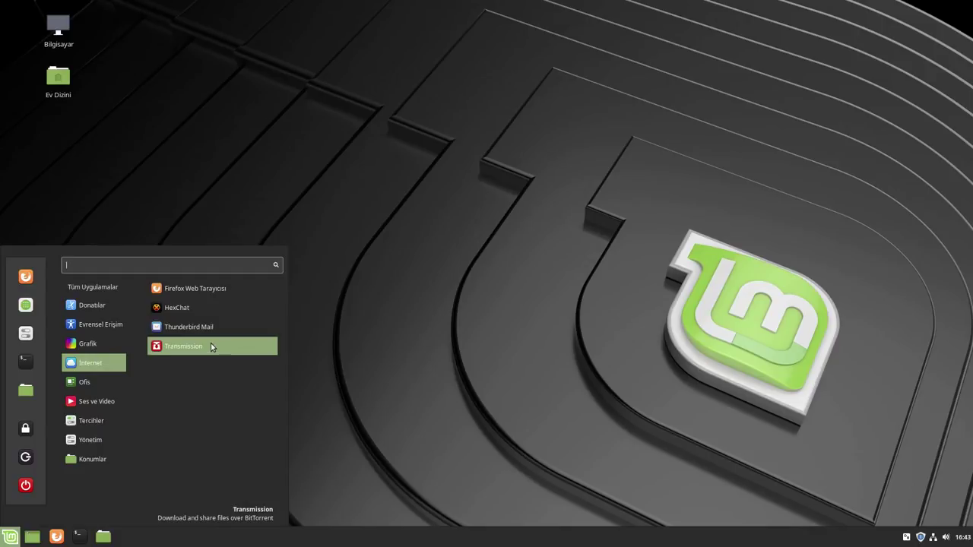
click(193, 307)
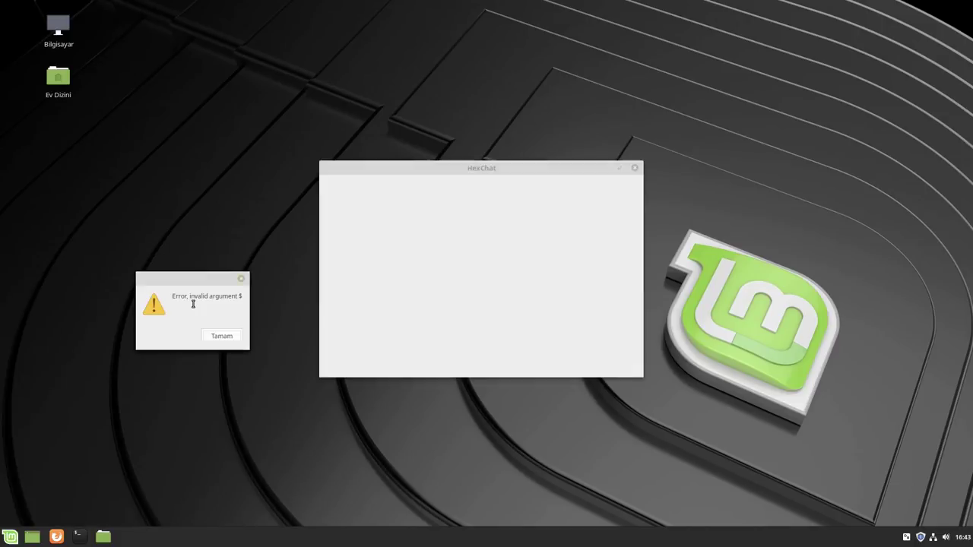
click(224, 337)
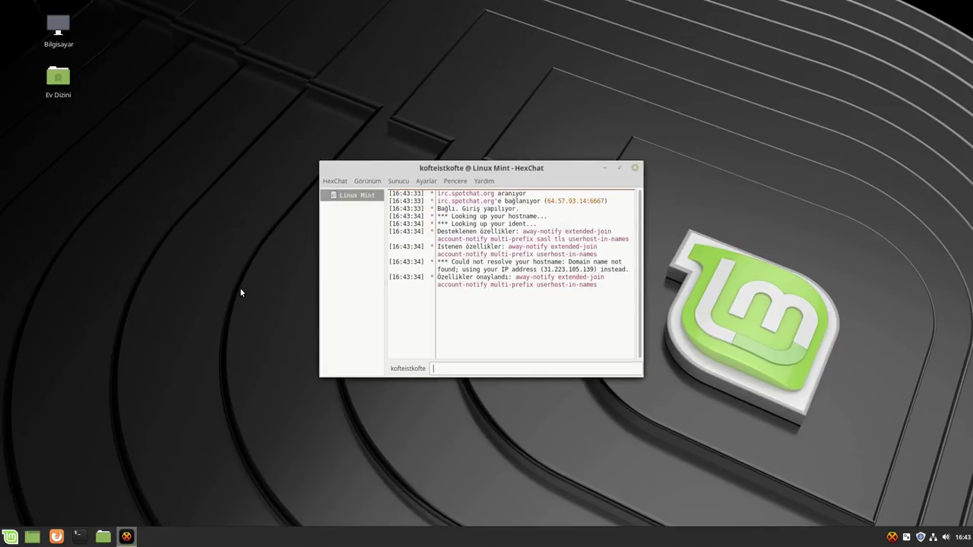
click(636, 172)
click(556, 321)
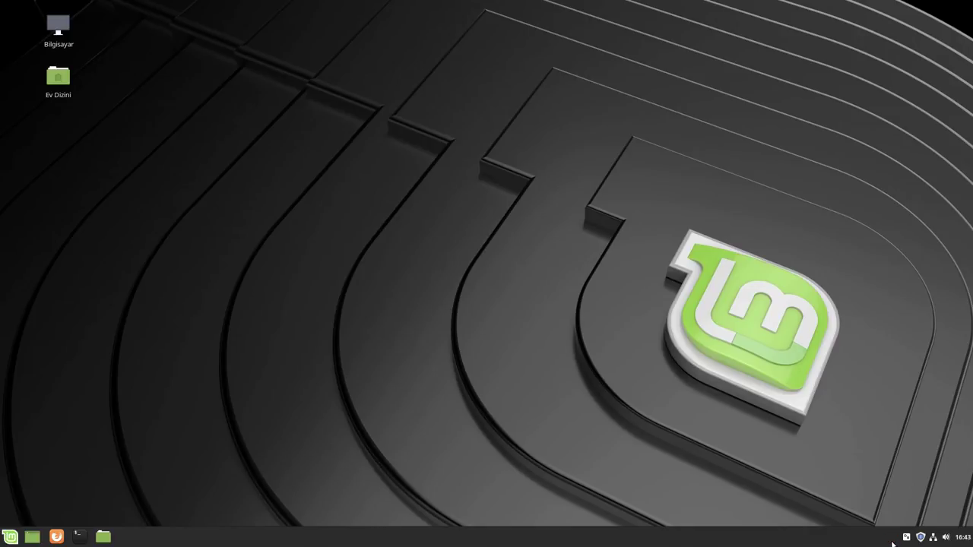
Open Takvim from Ofis on Aralık 2018, close it, and list the Ses ve Video apps
click(11, 536)
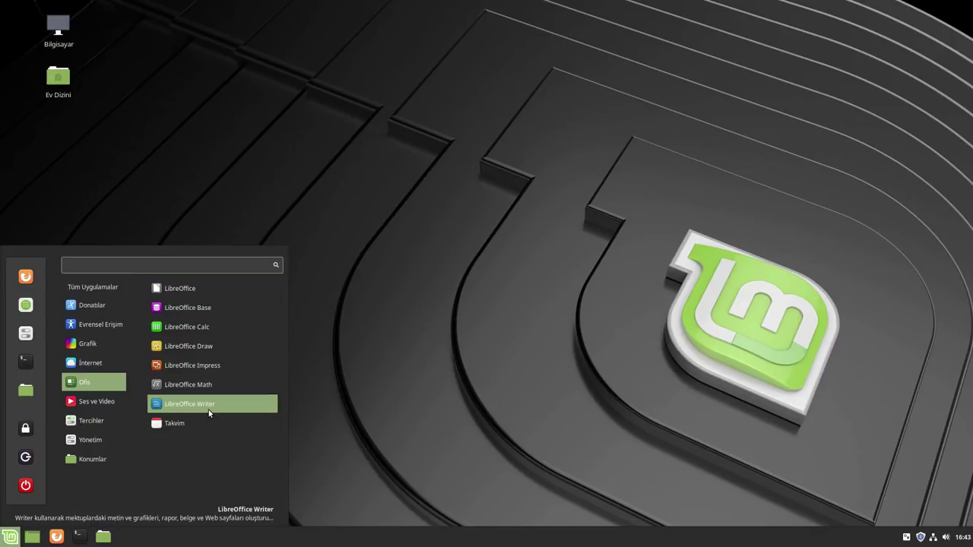
click(190, 423)
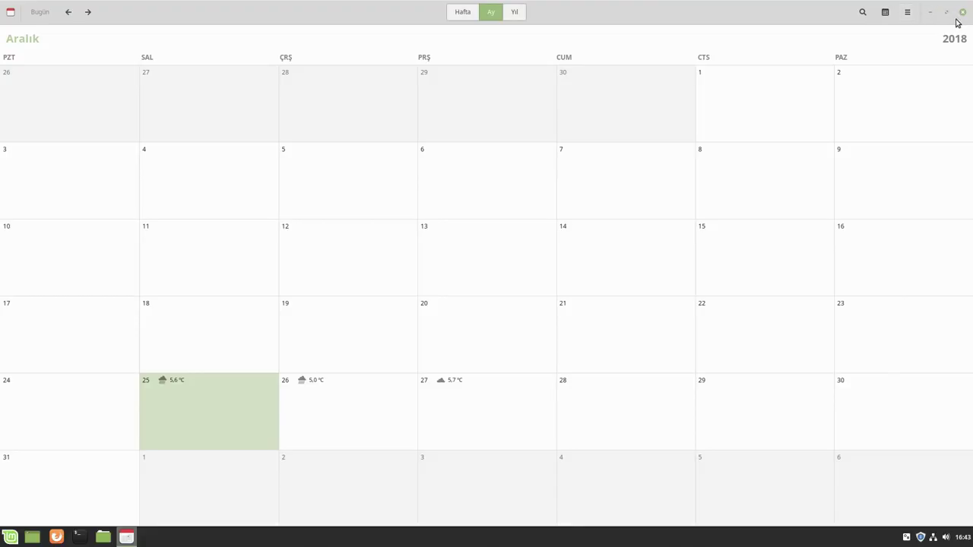
click(962, 12)
click(10, 536)
mouse_move(91, 401)
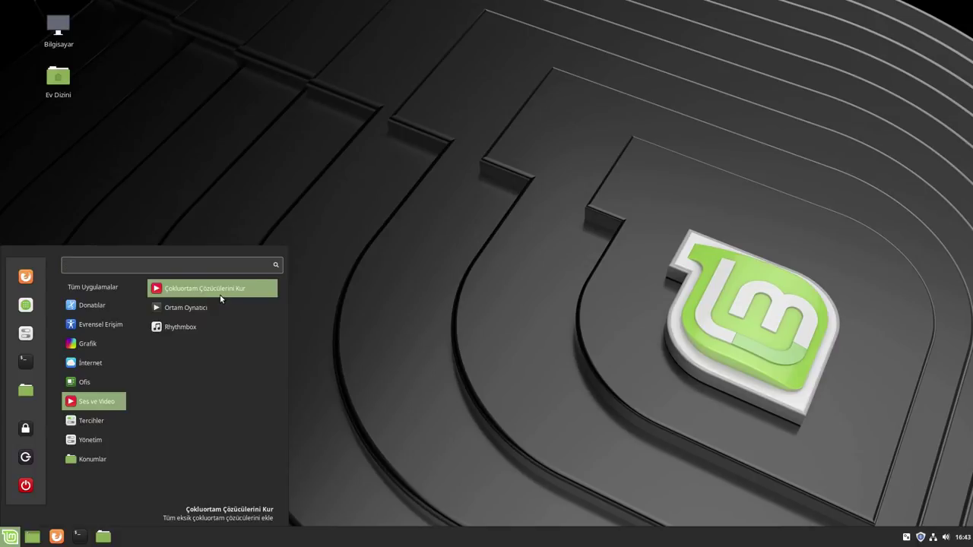
Start installing the mint-meta-codecs package and authenticate with the account password
click(221, 294)
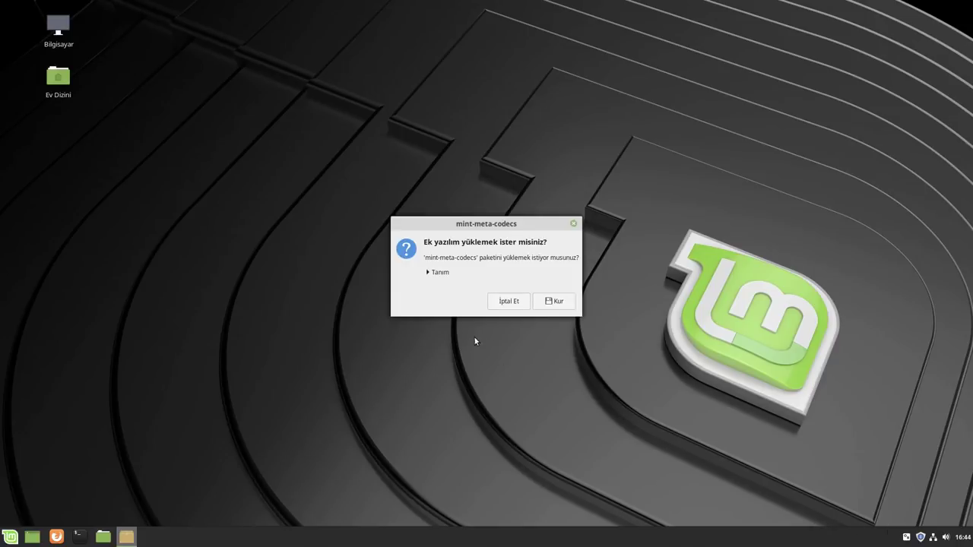
click(553, 304)
text(*******)
key(Return)
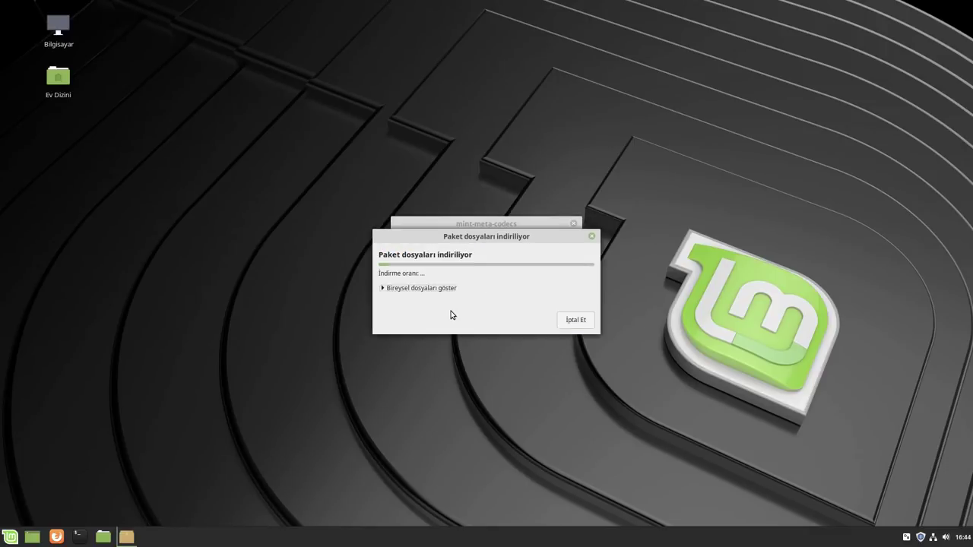
Show the individual package downloads, list Yönetim apps, and approve applying the codec changes
click(384, 288)
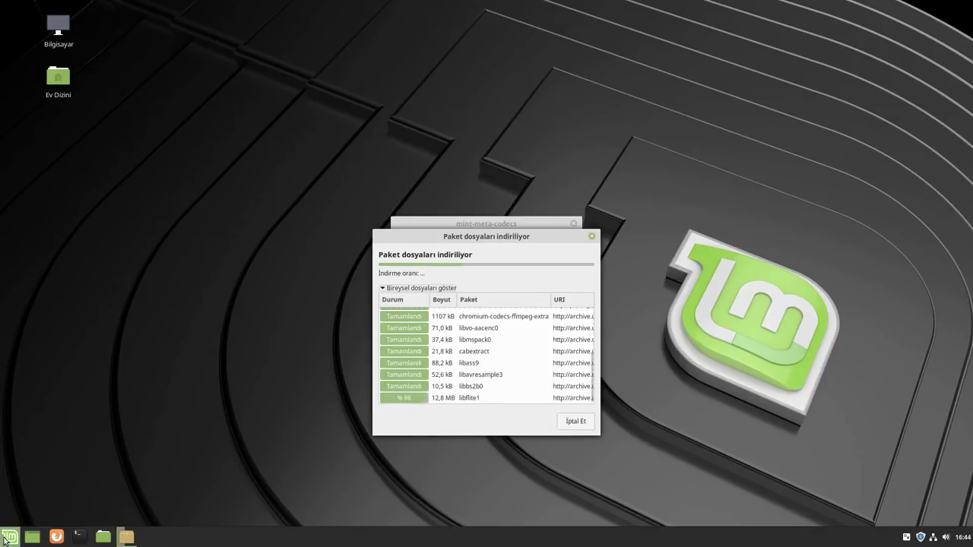
click(3, 540)
mouse_move(106, 419)
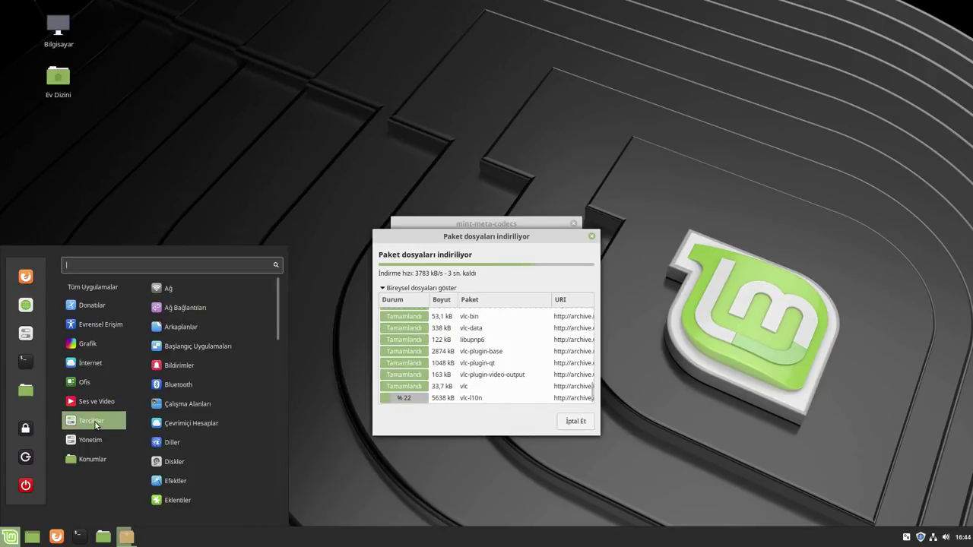
scroll(184, 380, down, 10)
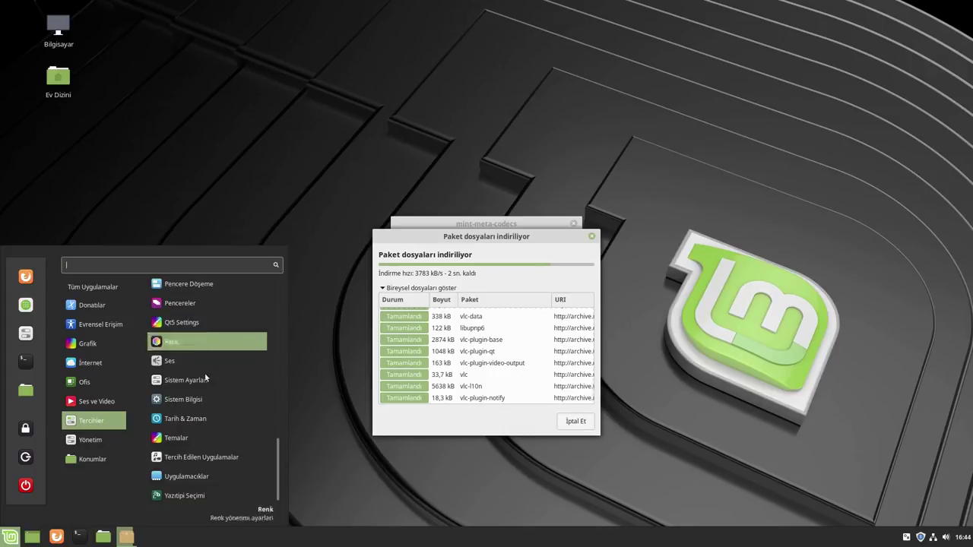
mouse_move(90, 439)
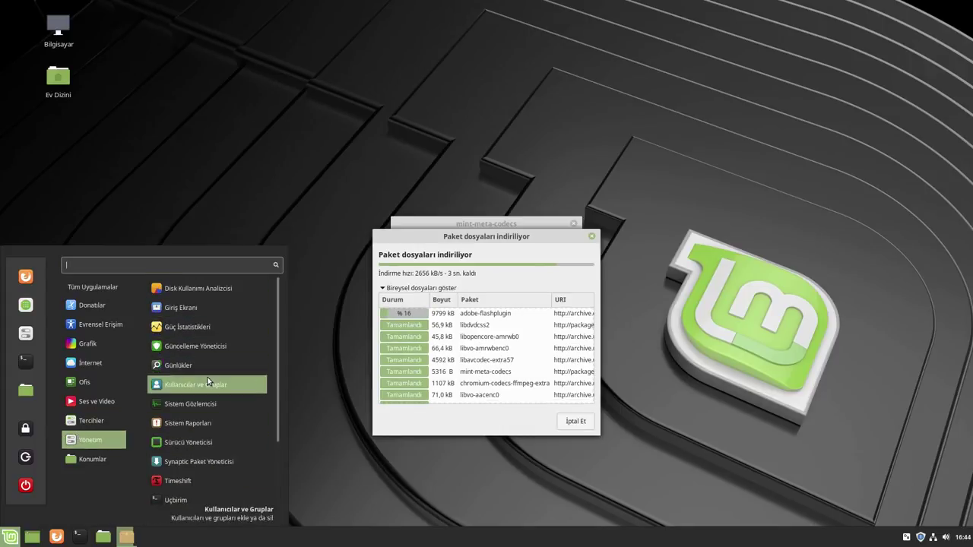
scroll(208, 377, down, 3)
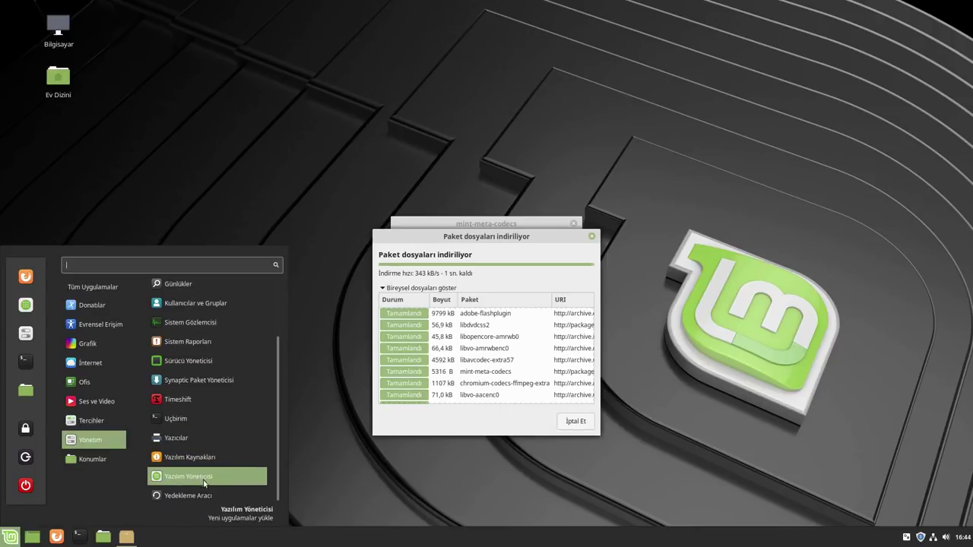
click(555, 300)
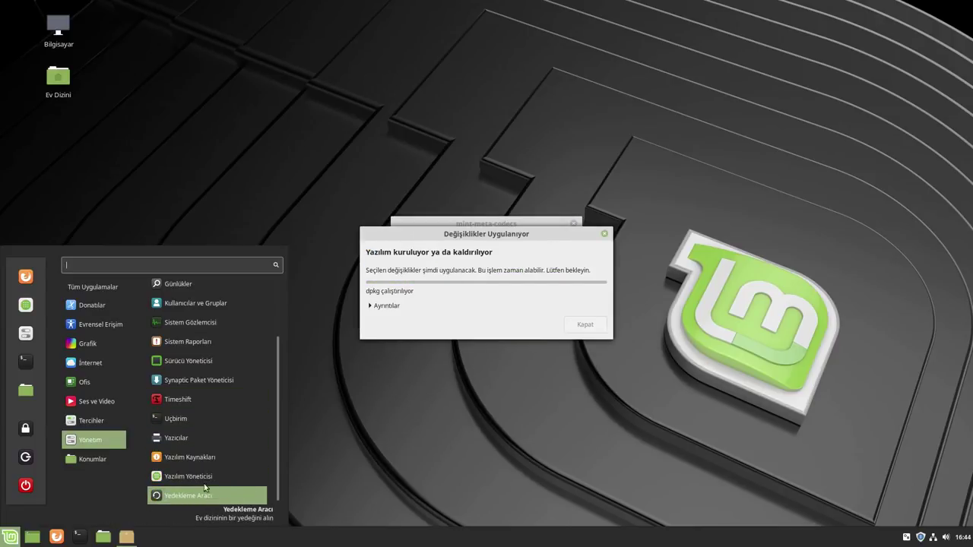
scroll(203, 451, up, 3)
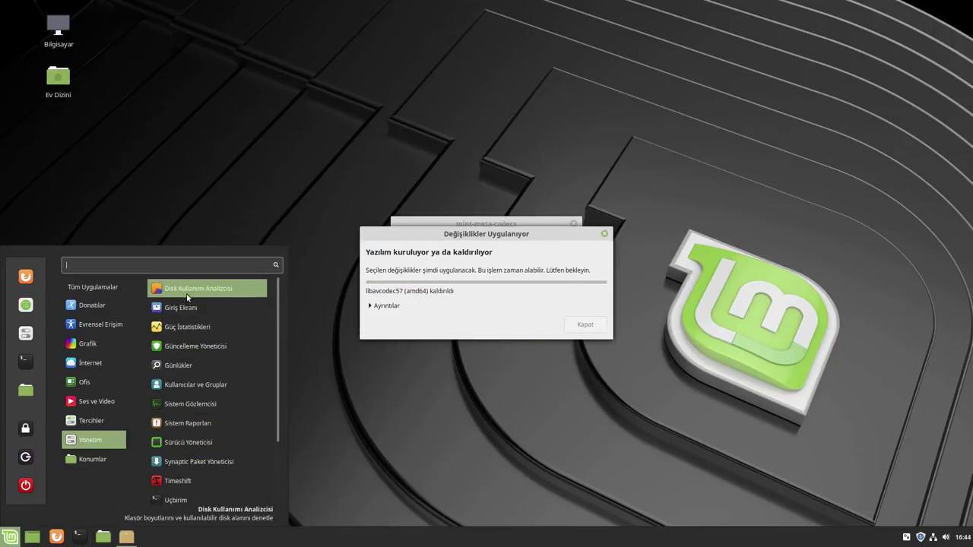
Launch Sistem Gözlemcisi and open its help from the app menu
click(203, 406)
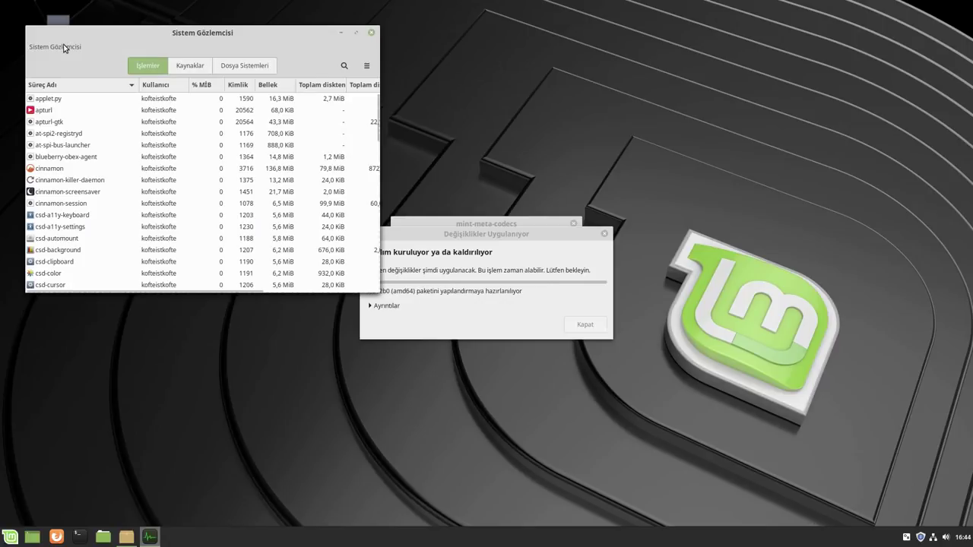
click(65, 46)
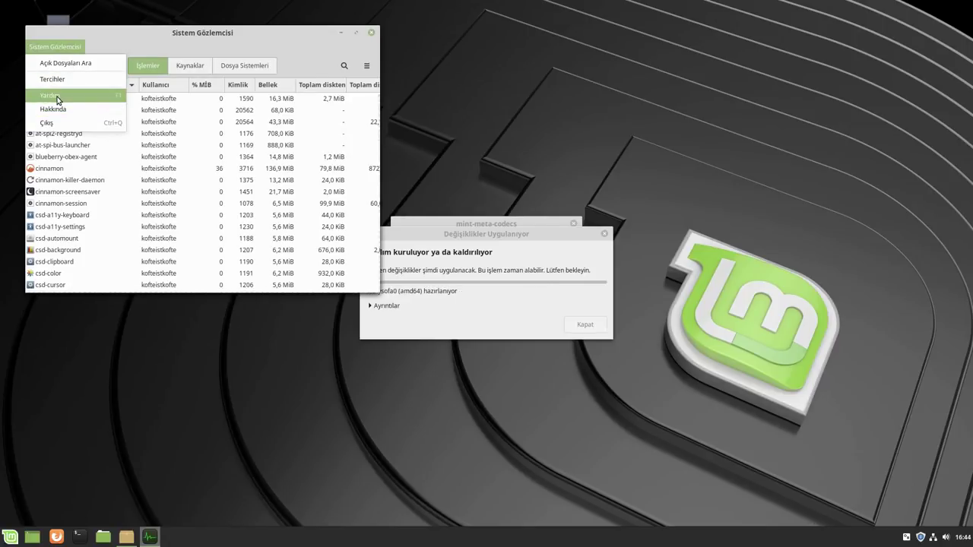
click(62, 97)
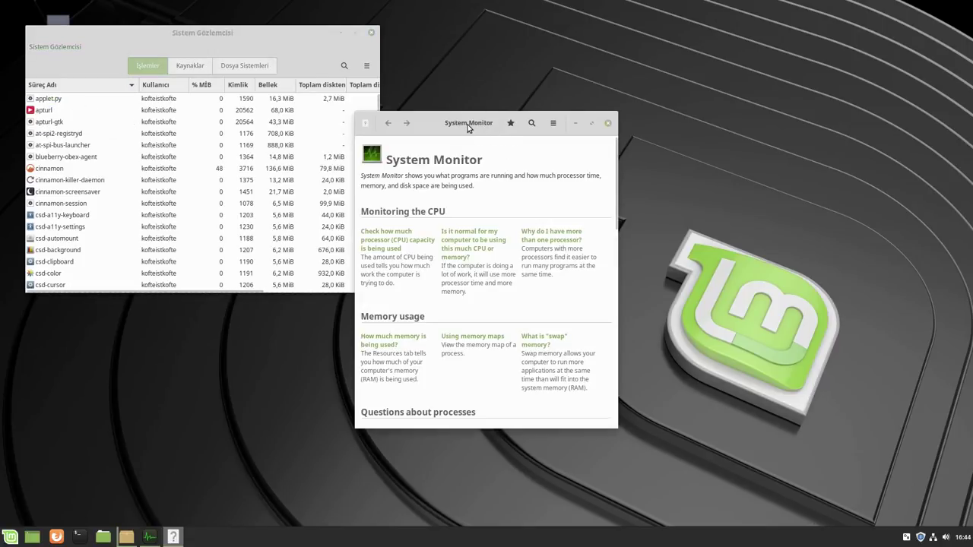
Close the help and System Monitor, then expand the codec install's Ayrıntılar log
drag(436, 122, 577, 74)
click(747, 74)
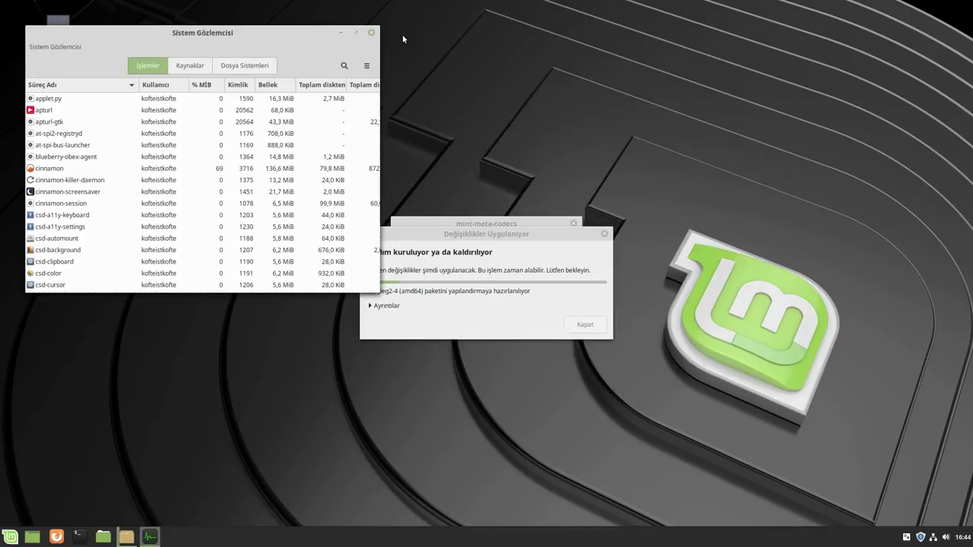
click(371, 34)
drag(484, 235, 629, 87)
click(517, 159)
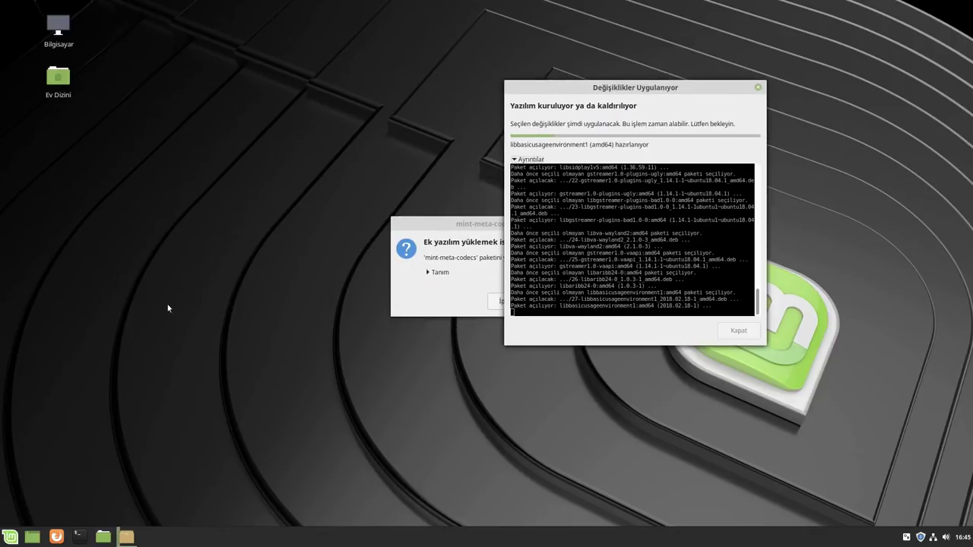
Open Sistem Ayarları from the menu sidebar and scroll through its Donanım and Yönetim sections
click(10, 536)
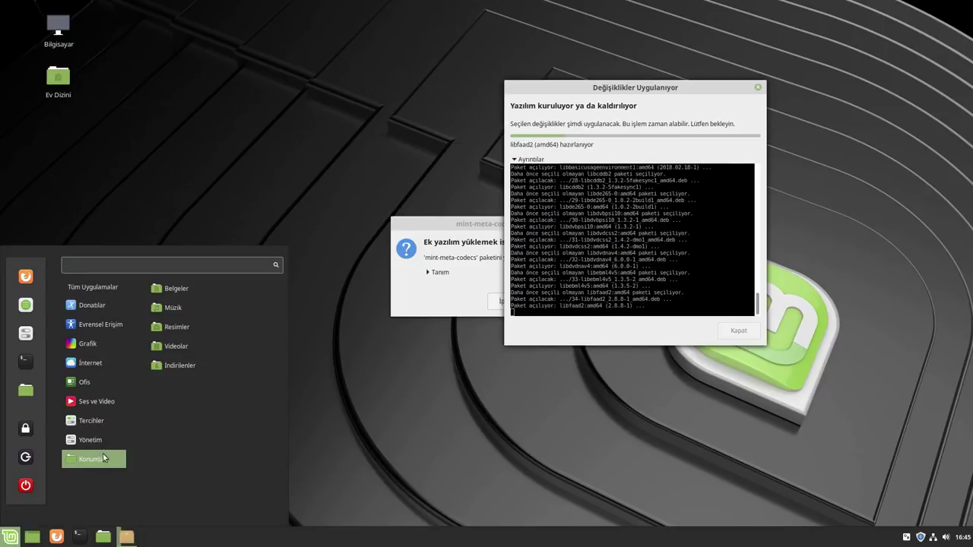
mouse_move(98, 443)
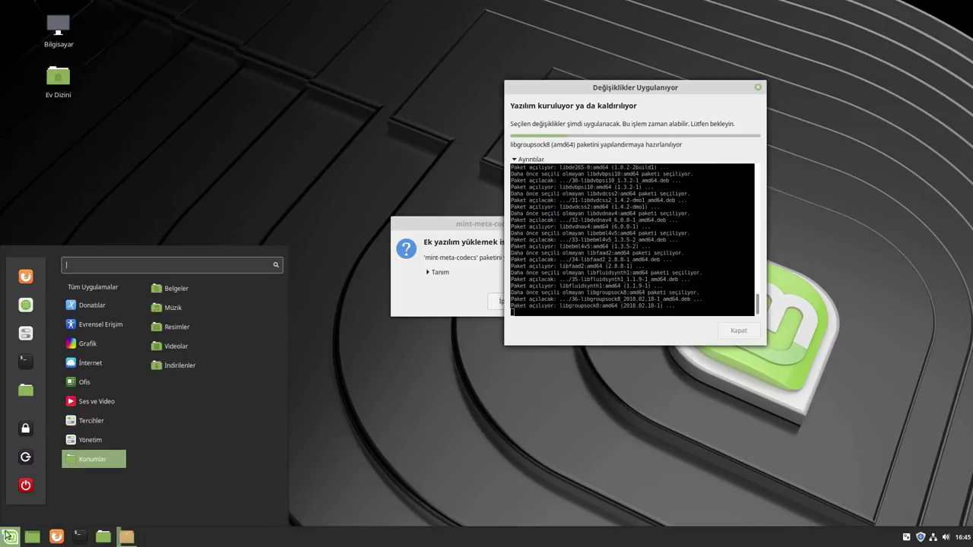
click(26, 333)
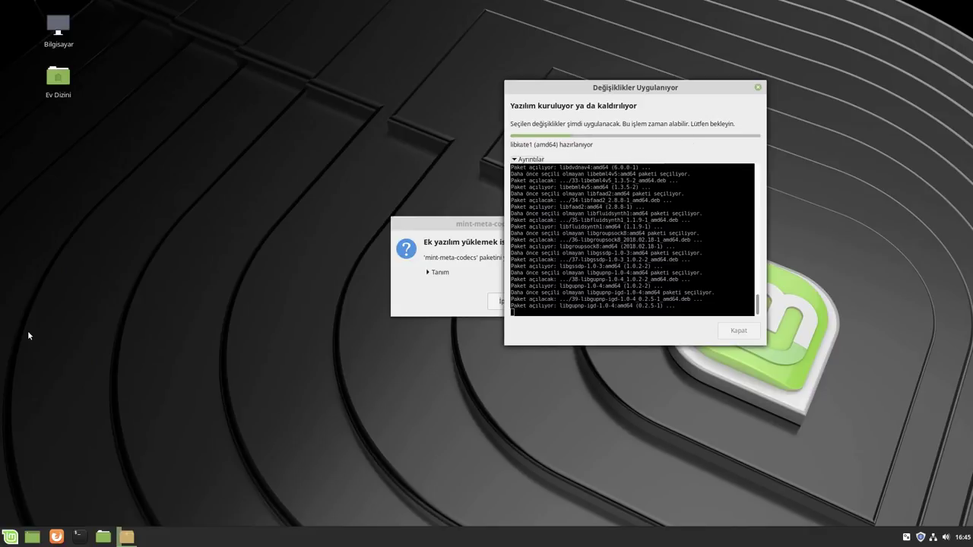
drag(468, 122, 435, 111)
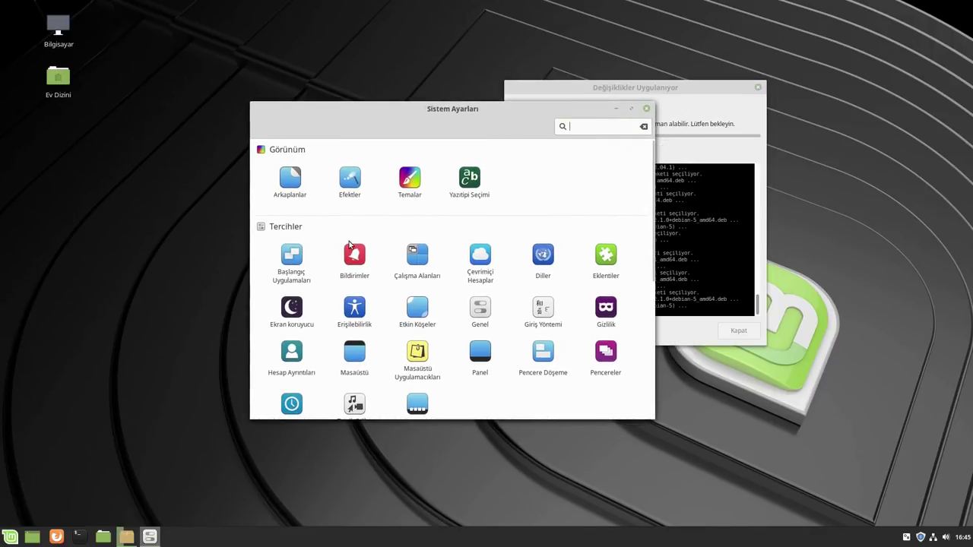
scroll(446, 299, down, 3)
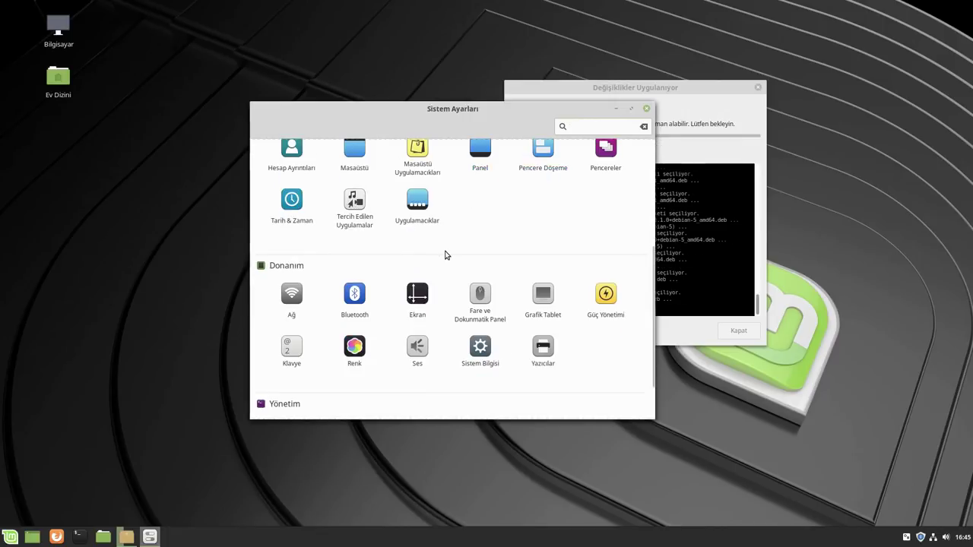
scroll(464, 221, down, 1)
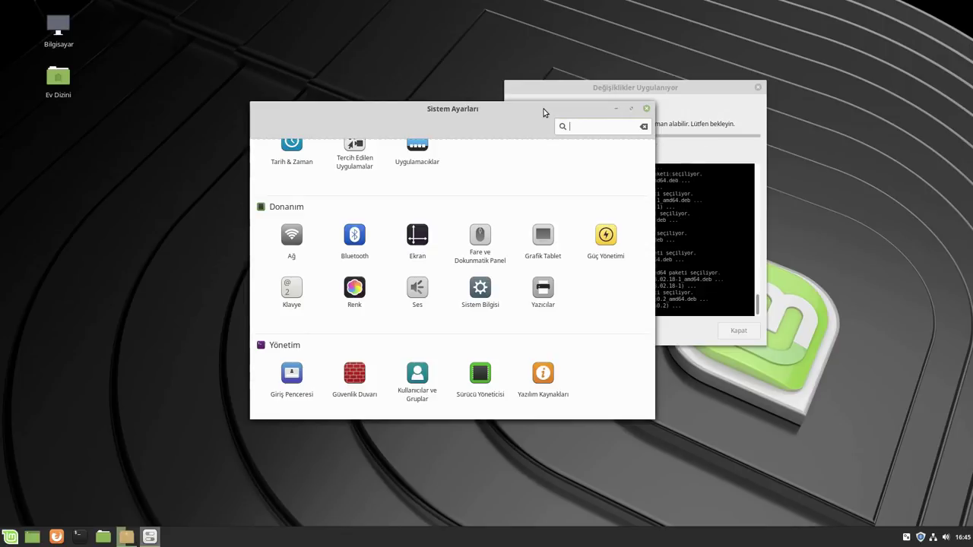
drag(544, 109, 469, 96)
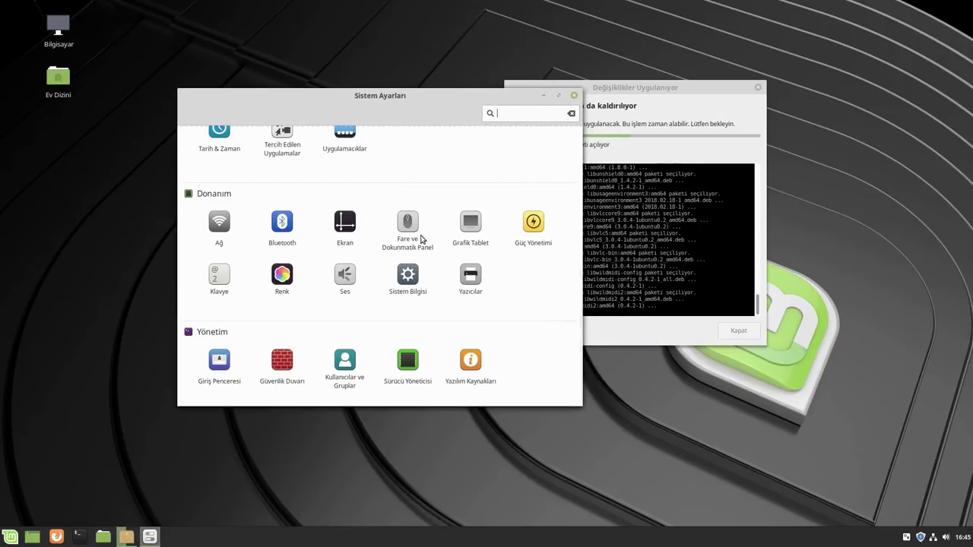
scroll(423, 240, up, 5)
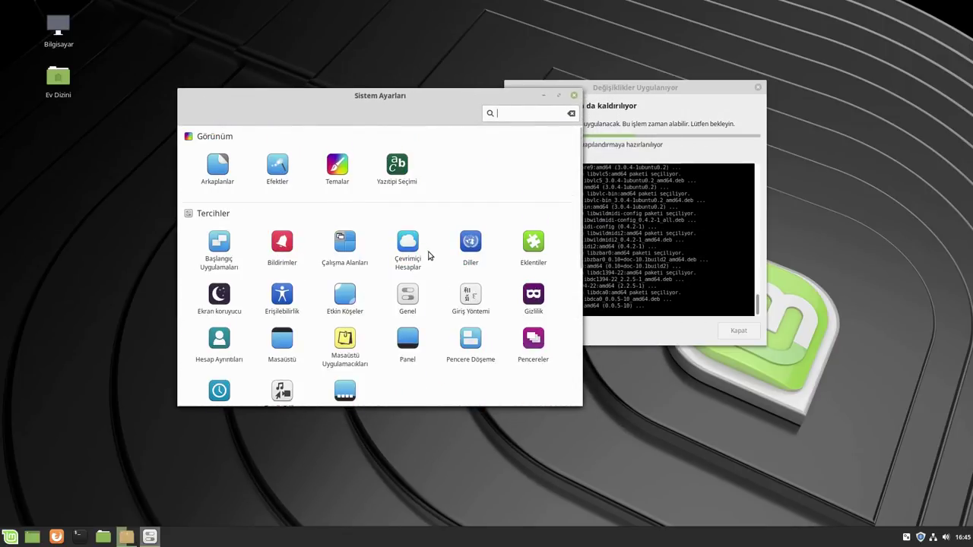
Update the Eklentiler cache, browse the İndir extensions list, and return to the overview
click(531, 255)
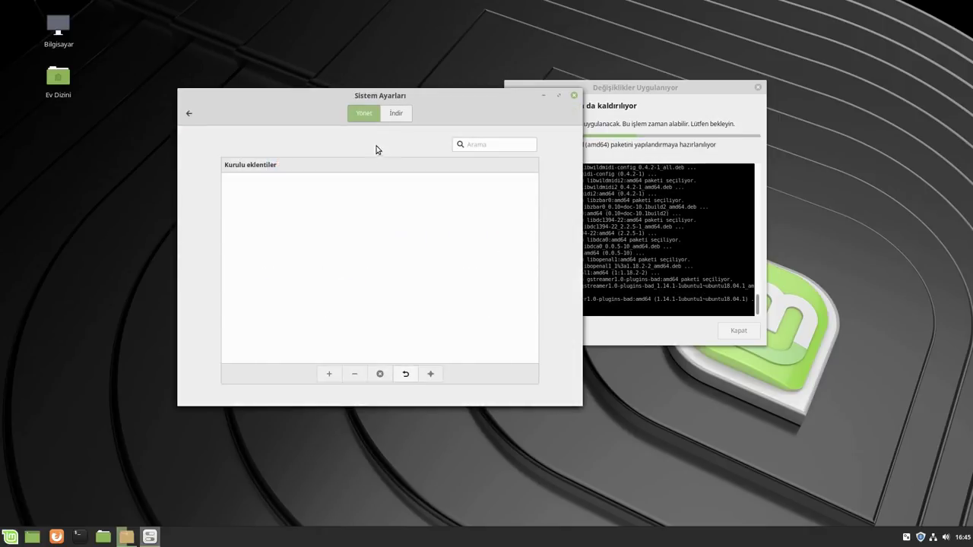
click(396, 115)
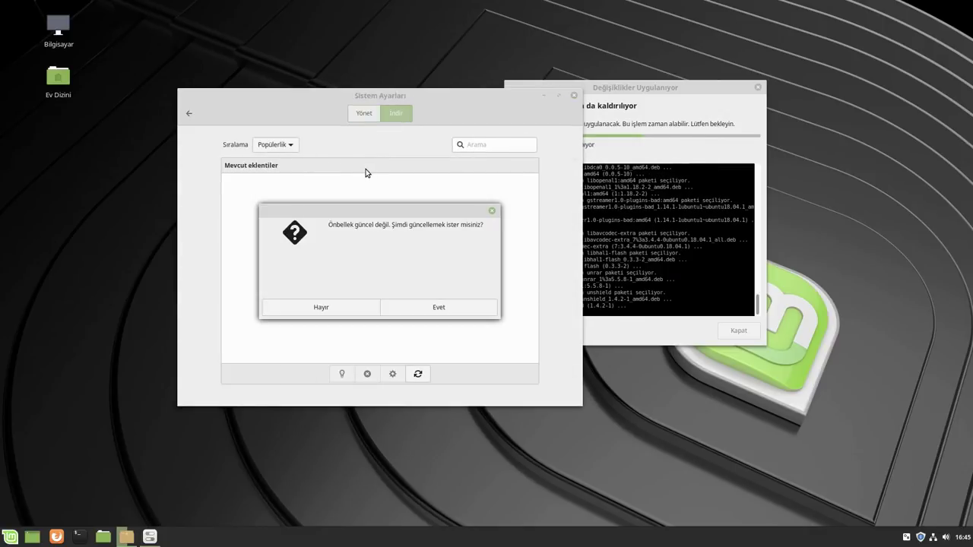
click(435, 310)
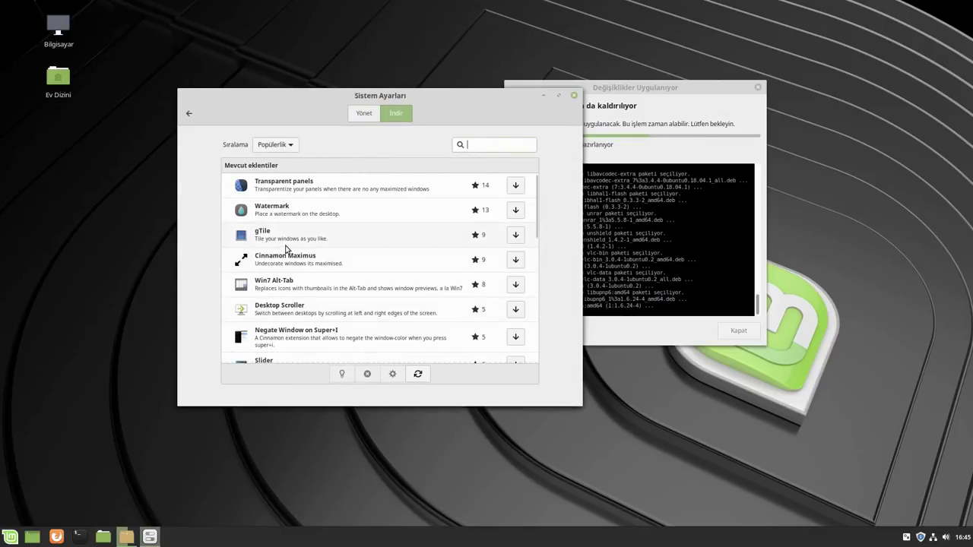
scroll(310, 268, down, 2)
scroll(309, 268, down, 3)
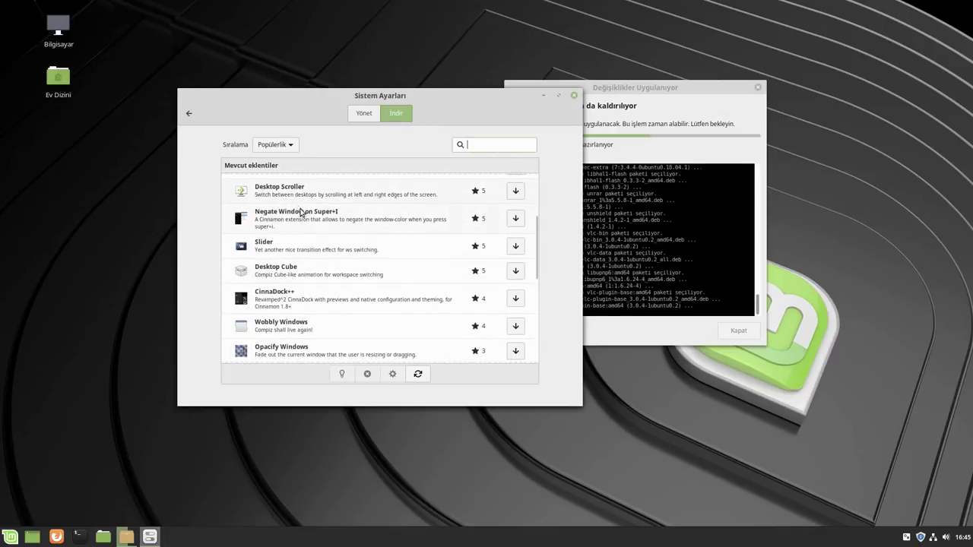
scroll(322, 274, down, 8)
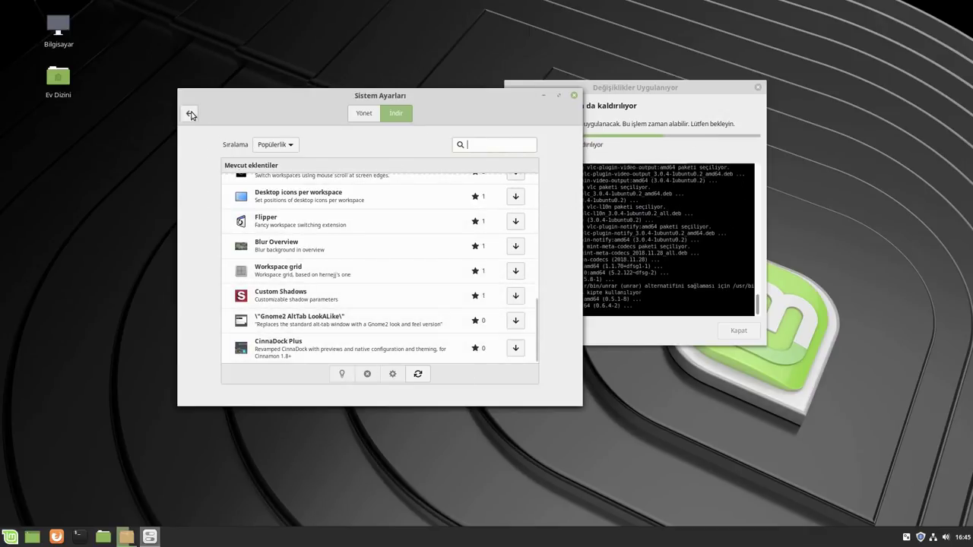
scroll(376, 290, up, 15)
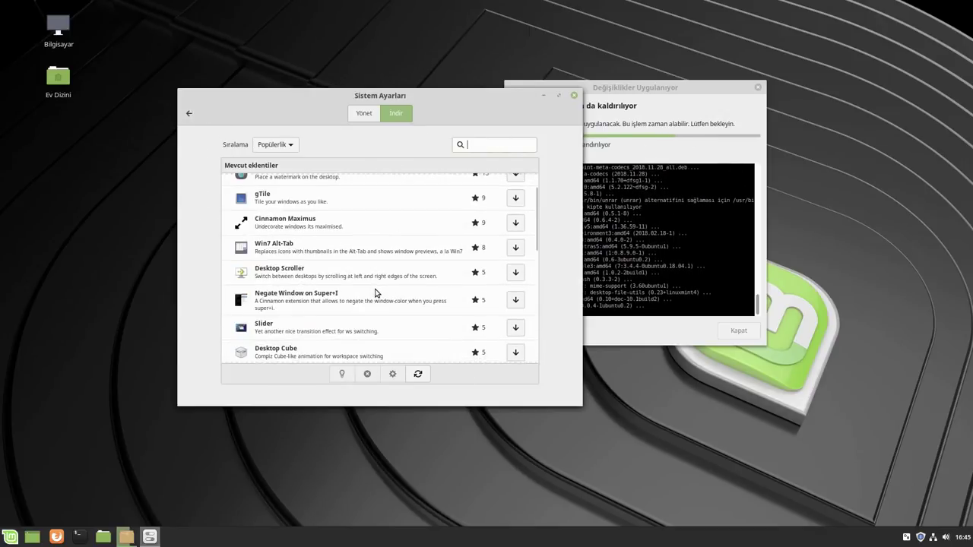
click(194, 112)
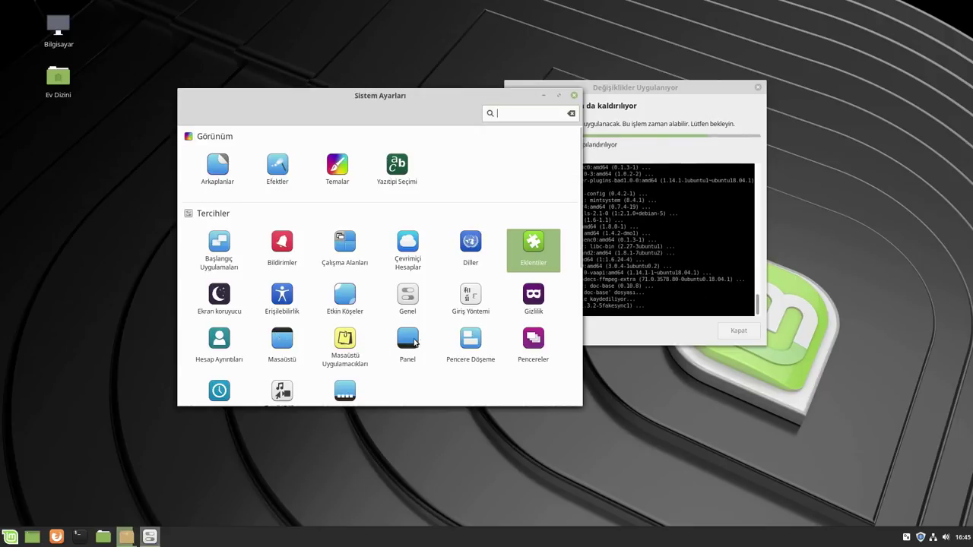
Refresh the applets cache, install Cinnamenu from Uygulamacıklar' İndir tab, and view the Yönet tab
scroll(368, 370, down, 1)
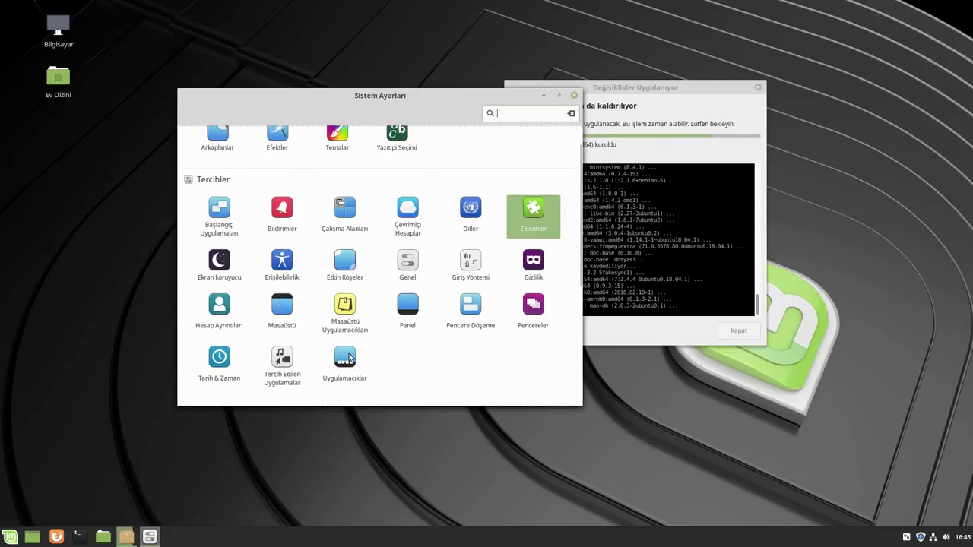
click(350, 358)
click(401, 113)
click(444, 312)
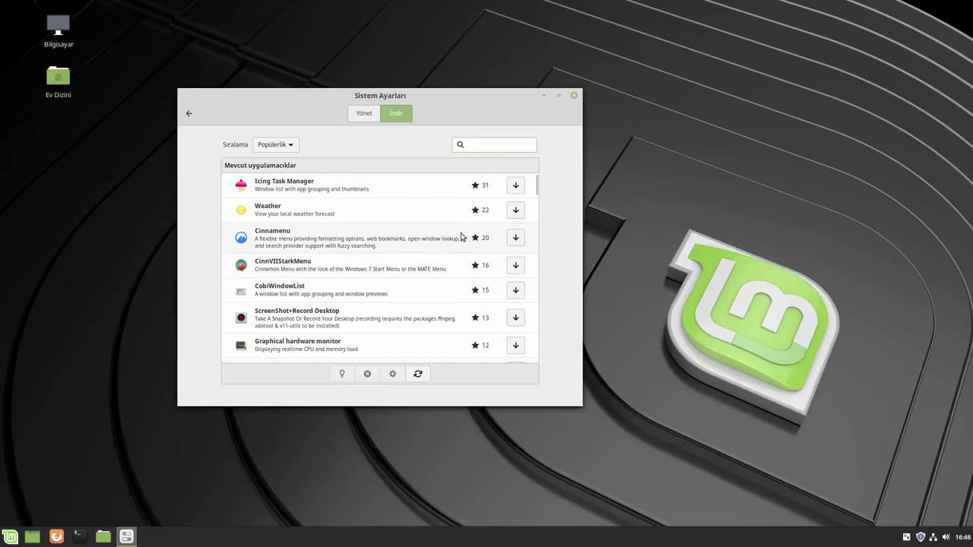
click(516, 238)
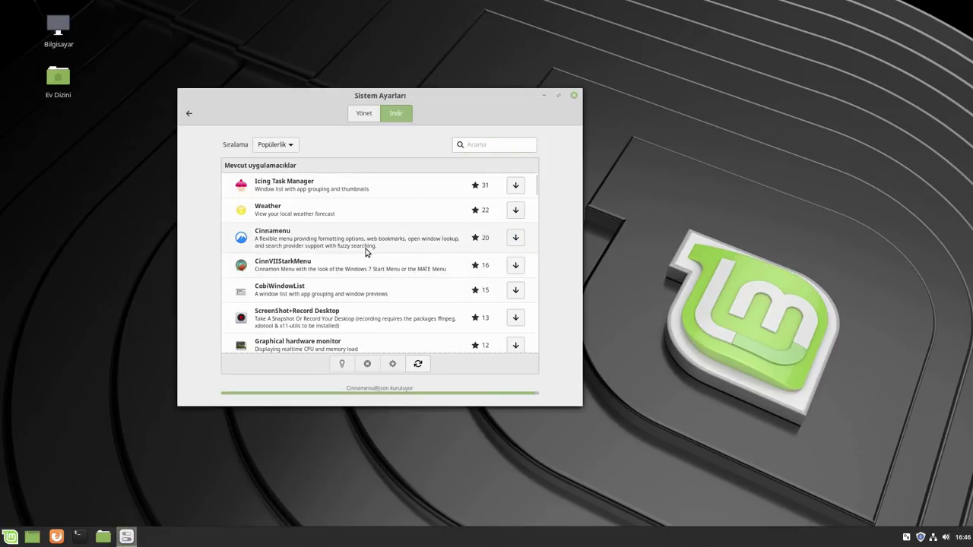
click(354, 114)
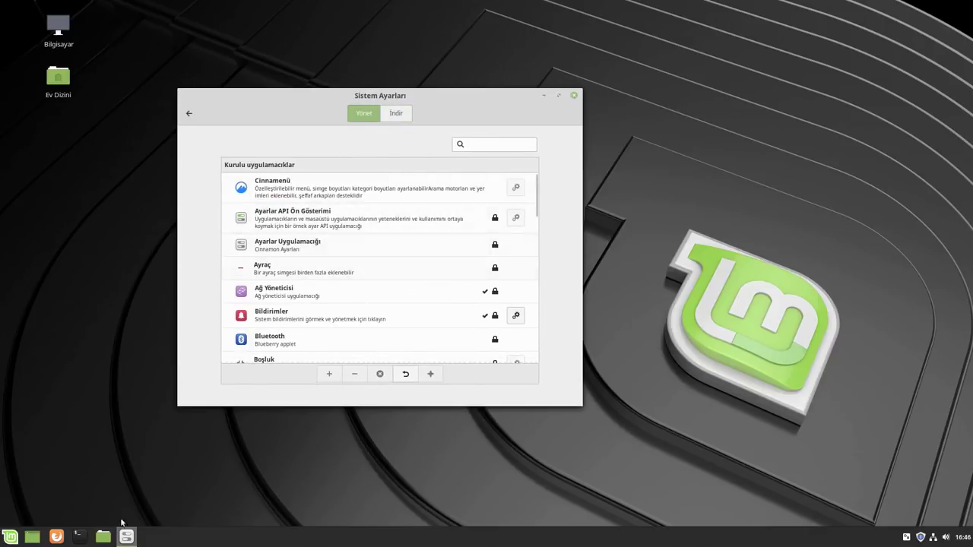
Add the Cinnamenü applet to the panel, try its menu, then remove it
click(266, 192)
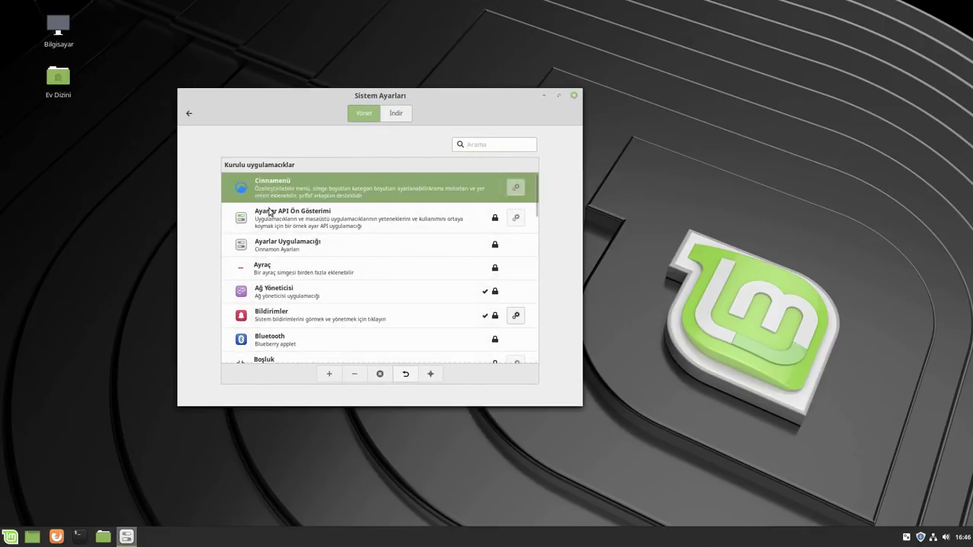
click(329, 374)
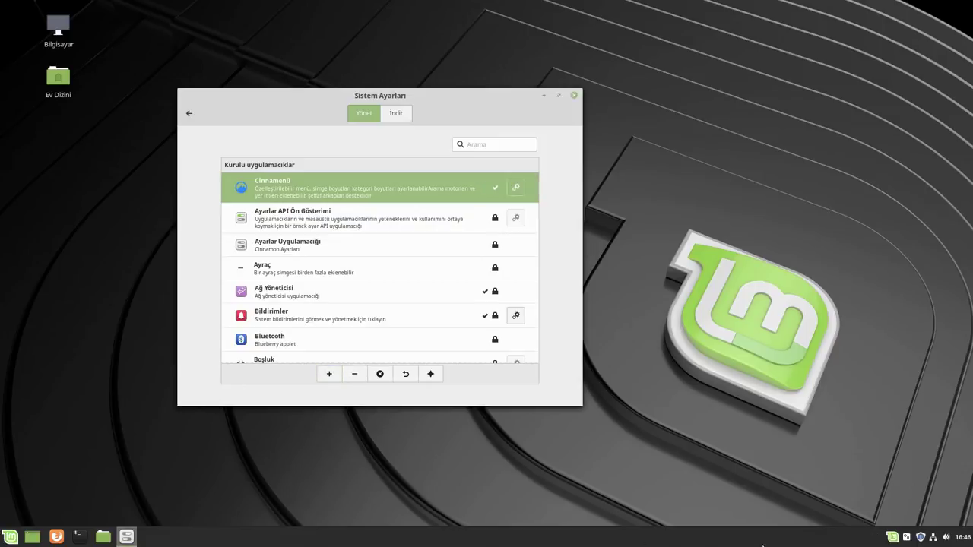
click(894, 539)
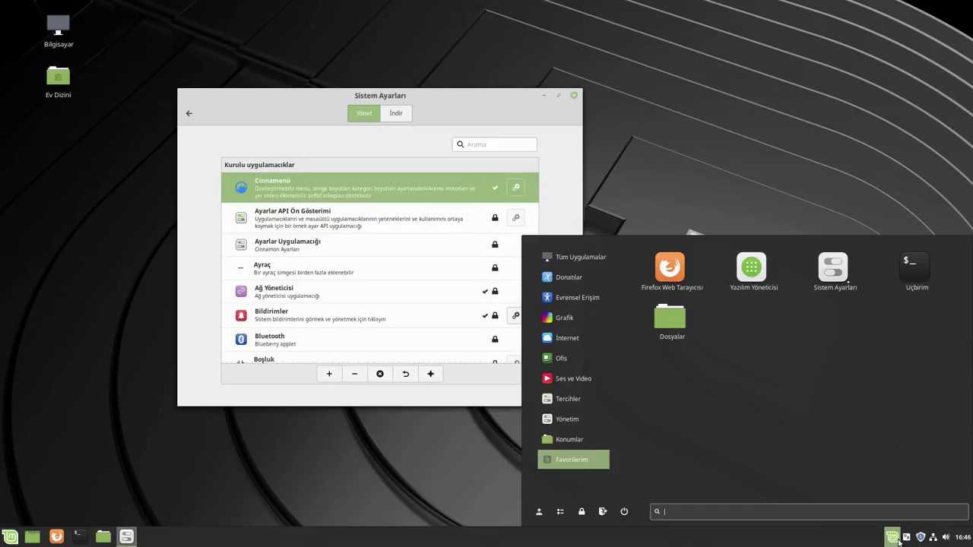
click(899, 540)
right_click(895, 540)
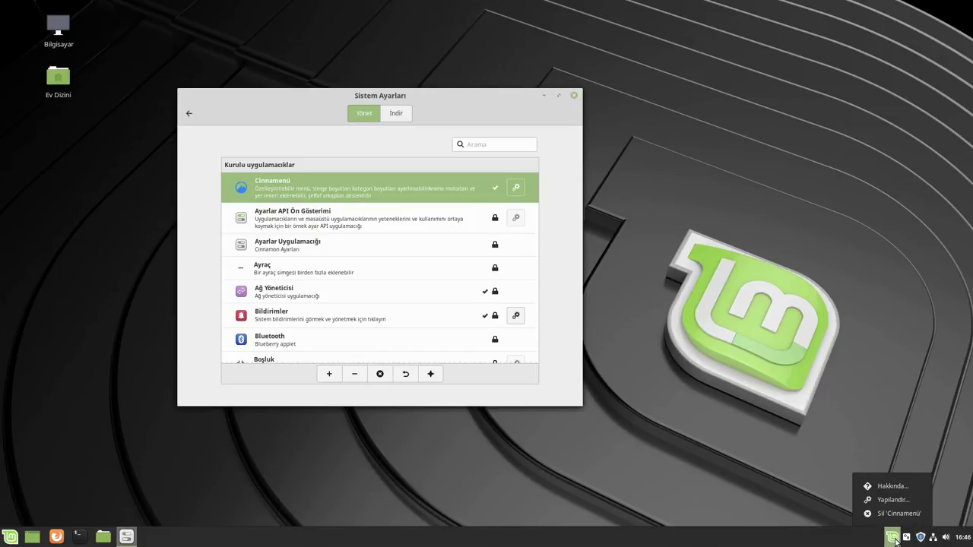
click(889, 514)
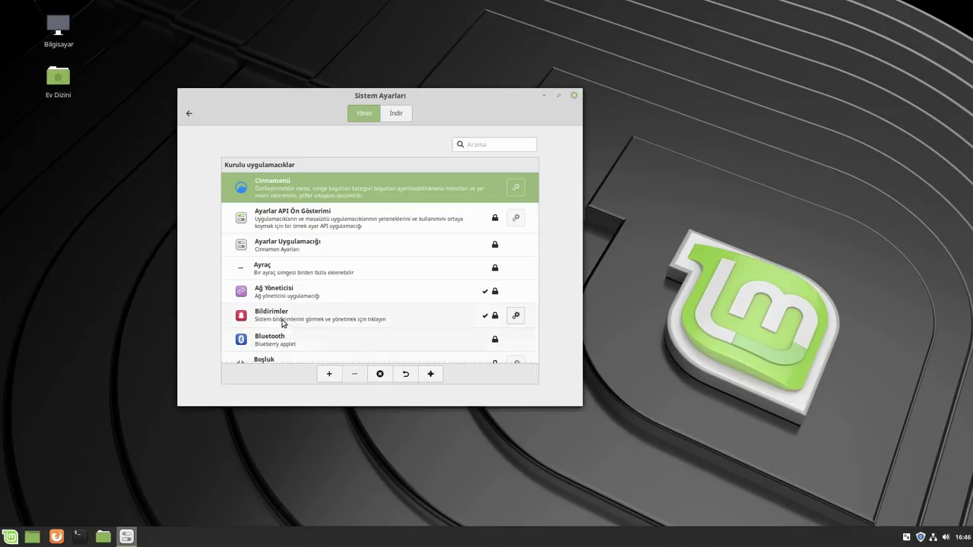
Toggle panel edit mode on and back off from the panel's context menu
scroll(342, 273, down, 10)
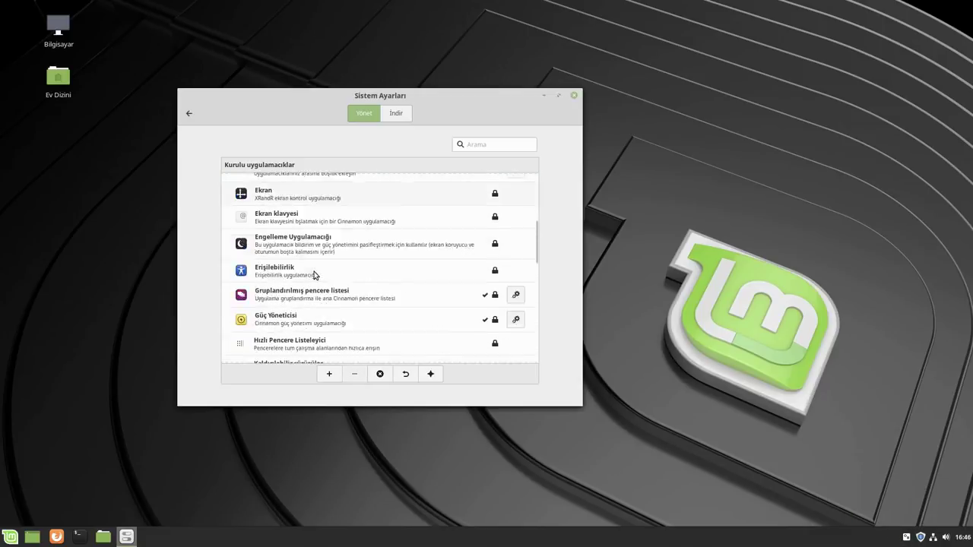
right_click(532, 543)
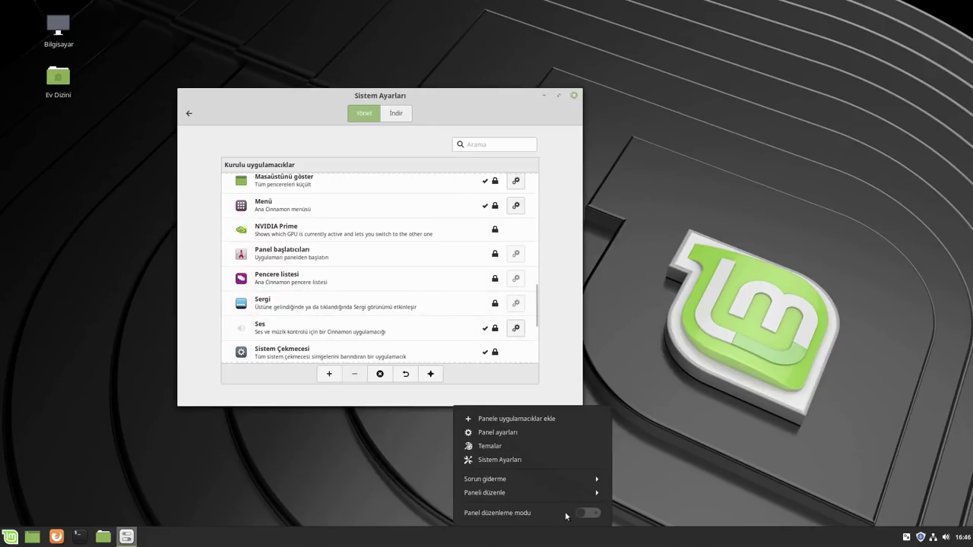
click(559, 514)
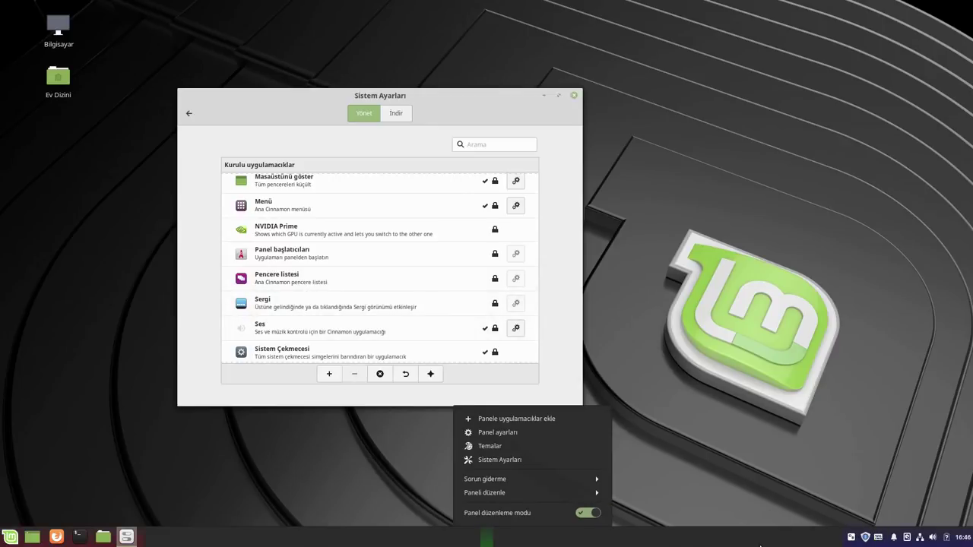
click(589, 513)
click(174, 445)
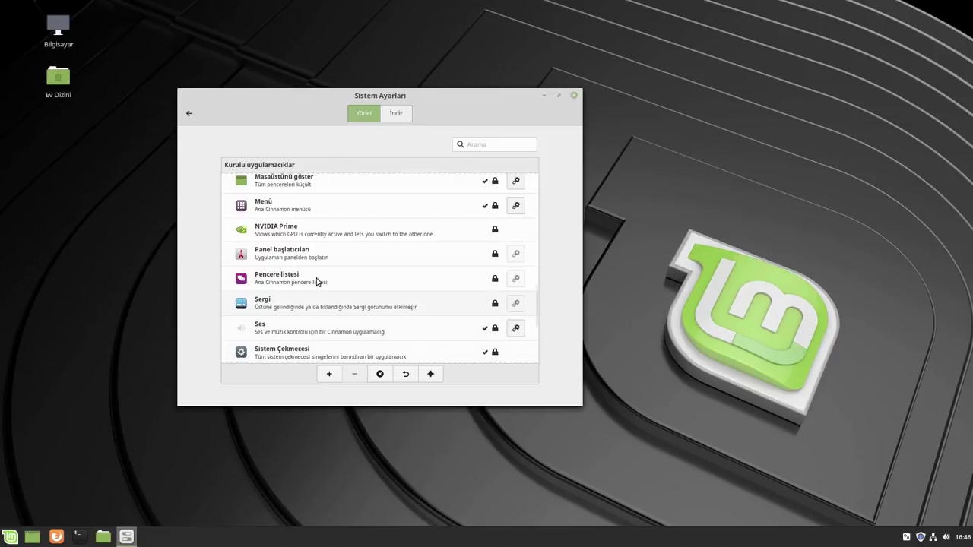
Glance at the downloadable applets list and return to the main settings overview
scroll(310, 283, down, 4)
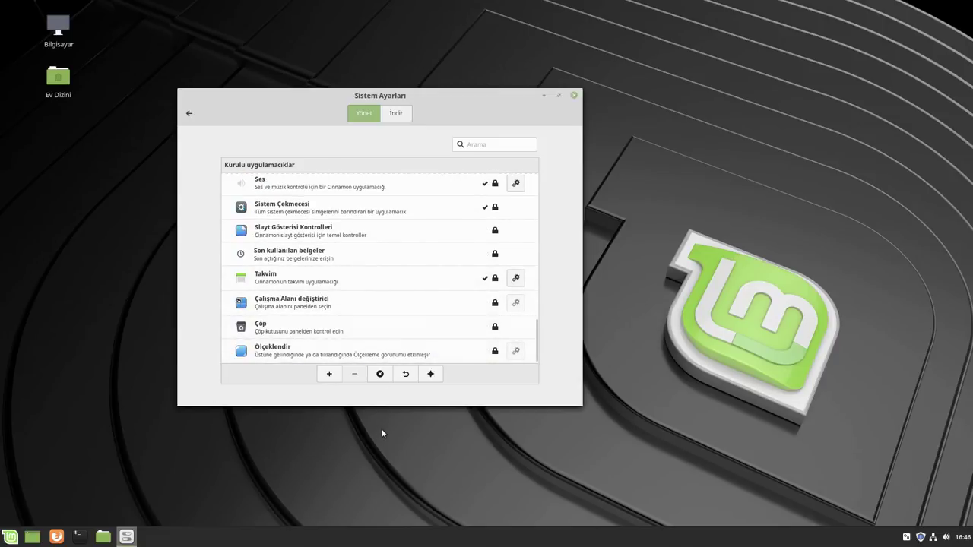
click(396, 113)
click(188, 113)
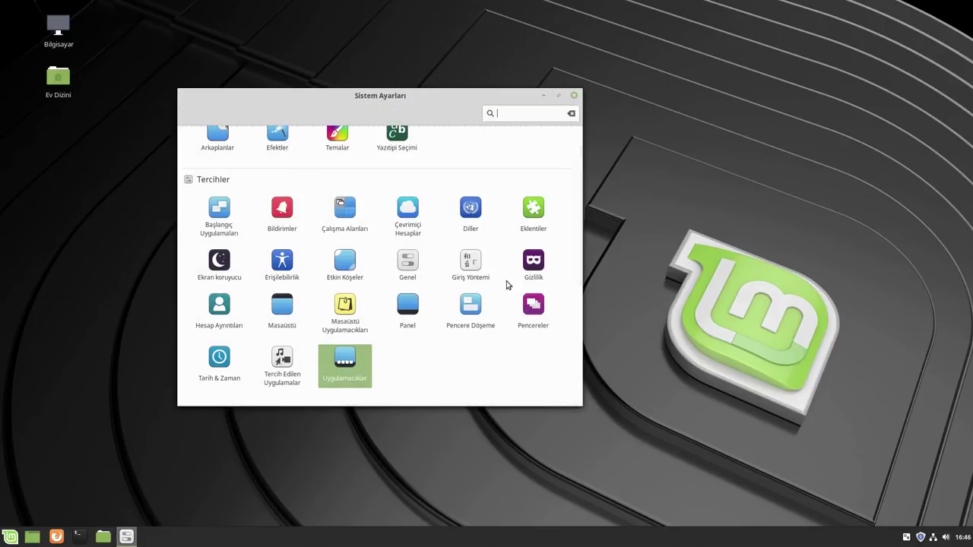
click(343, 312)
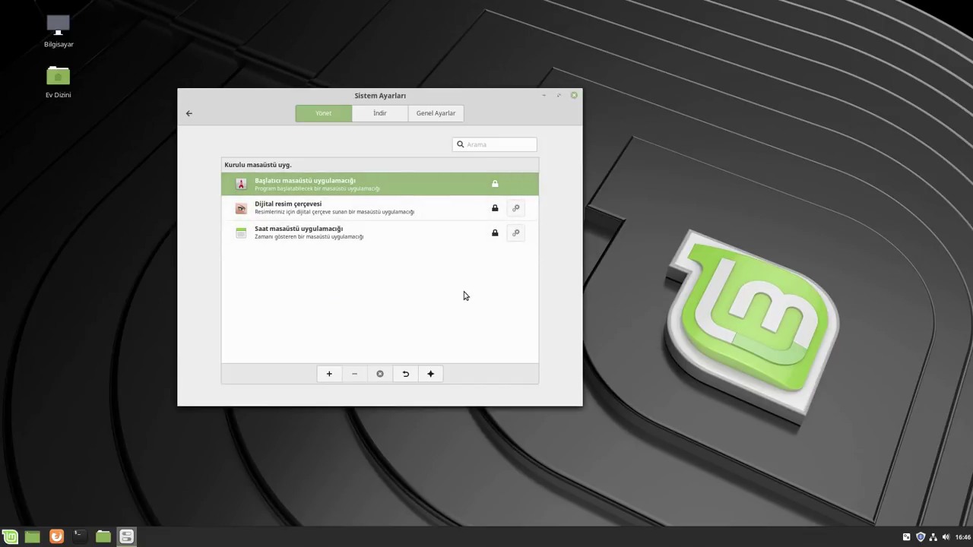
click(463, 234)
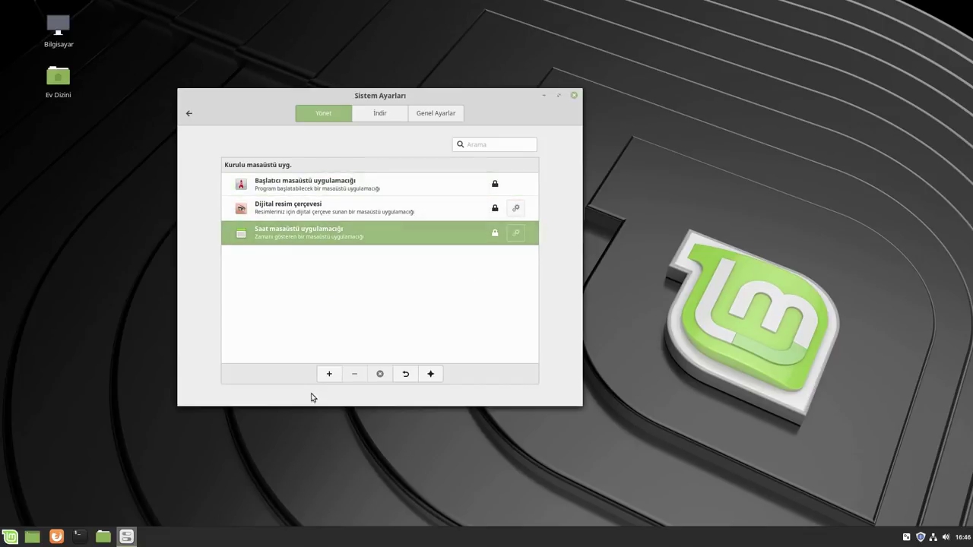
click(323, 374)
drag(140, 97, 891, 47)
right_click(889, 49)
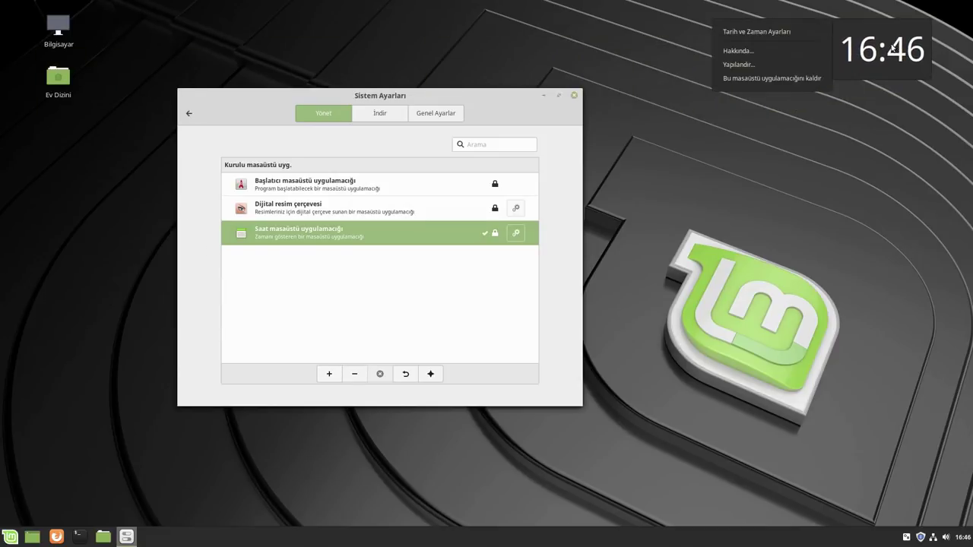
click(806, 78)
click(392, 114)
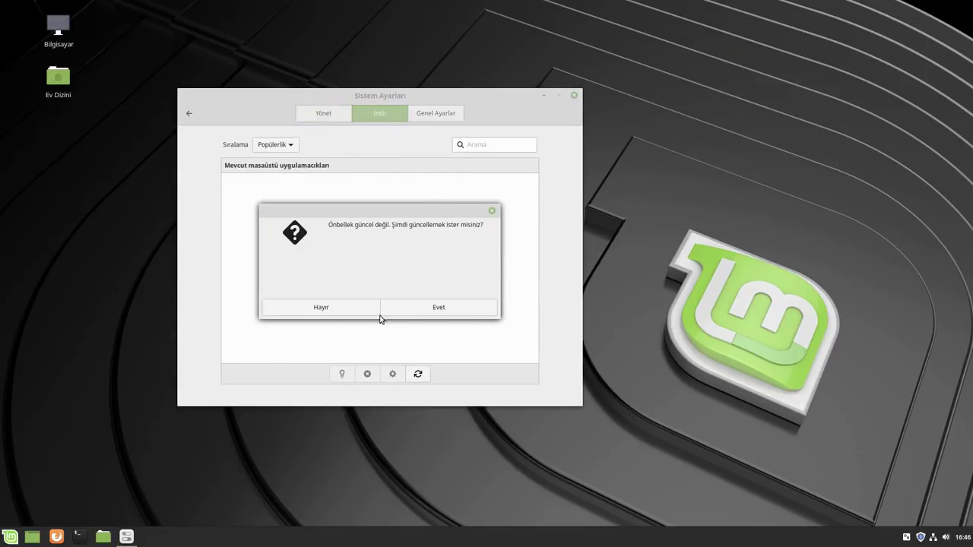
click(456, 312)
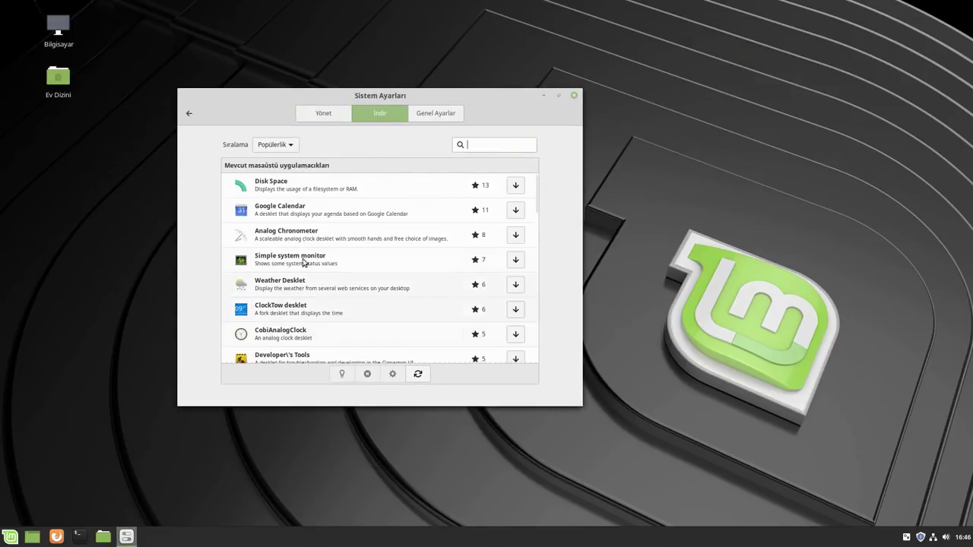
scroll(327, 262, down, 15)
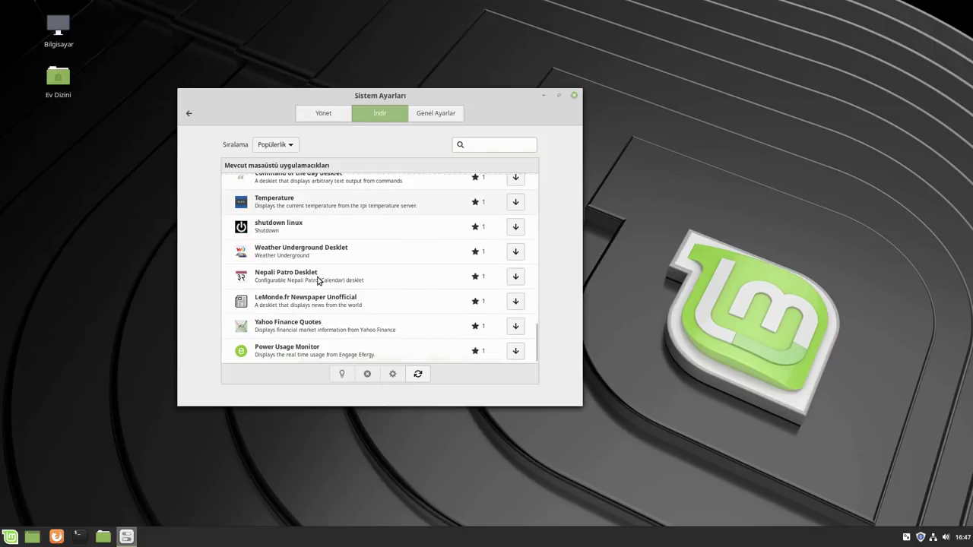
click(191, 112)
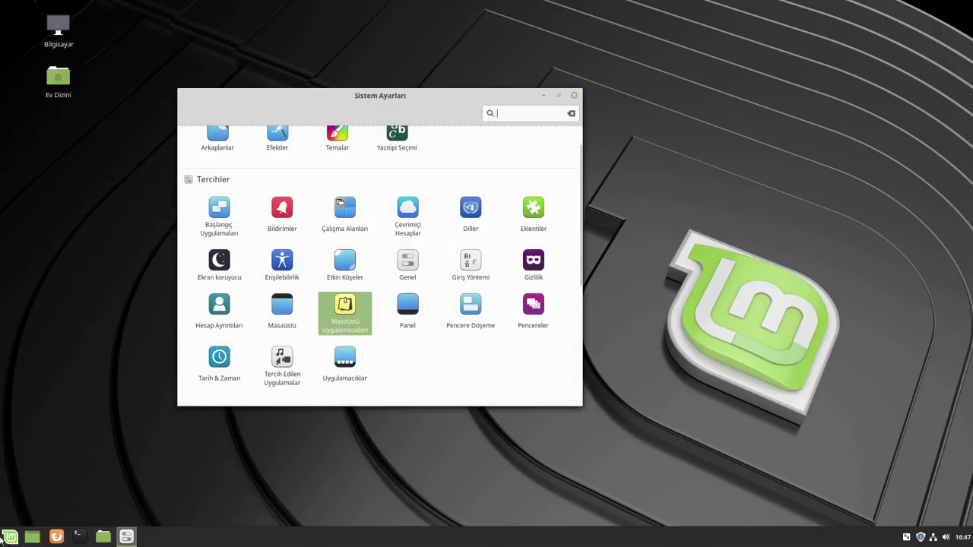
click(11, 536)
mouse_move(97, 405)
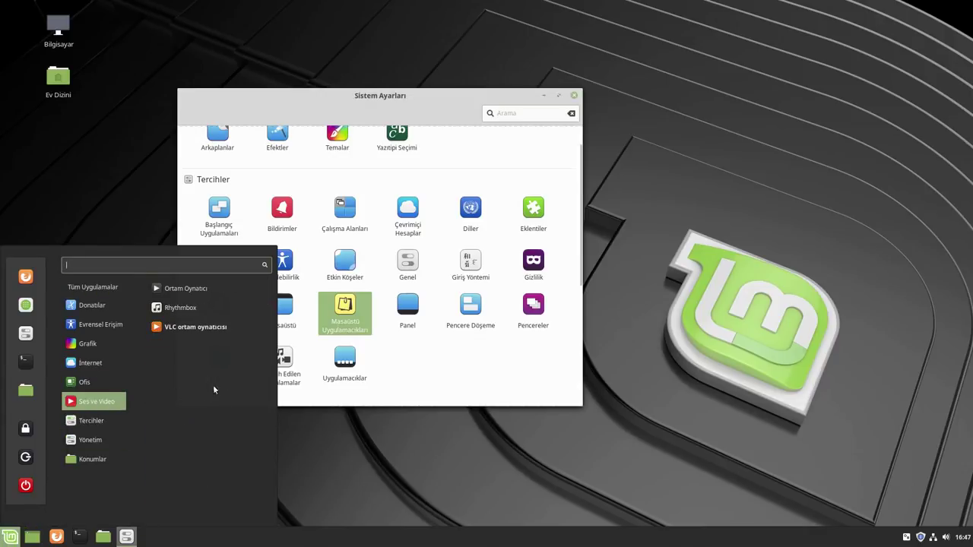
click(214, 328)
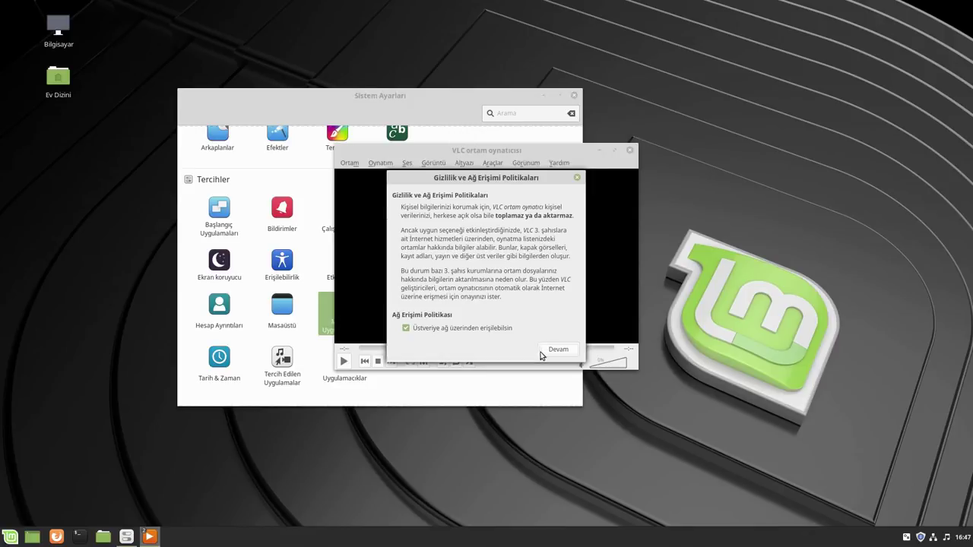
click(558, 350)
drag(514, 156, 689, 127)
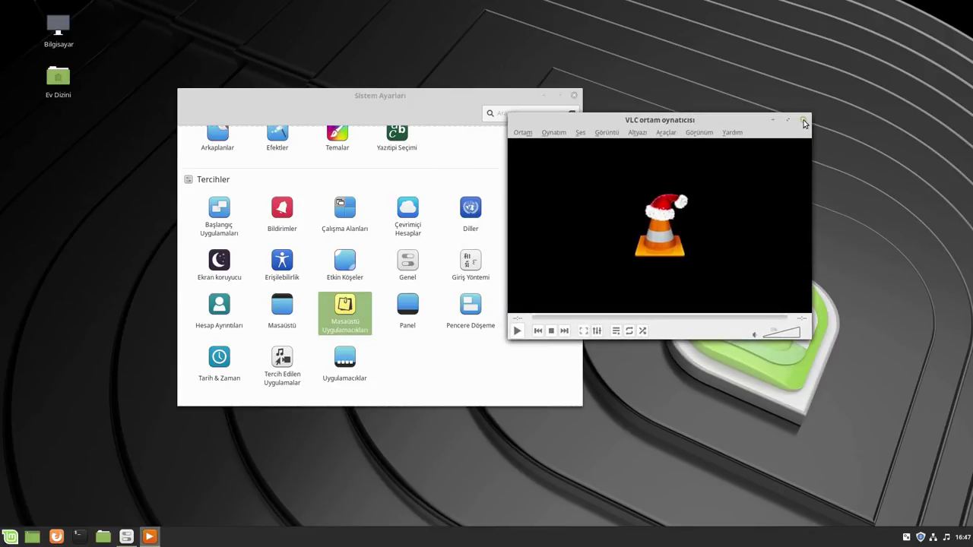
click(804, 122)
click(10, 536)
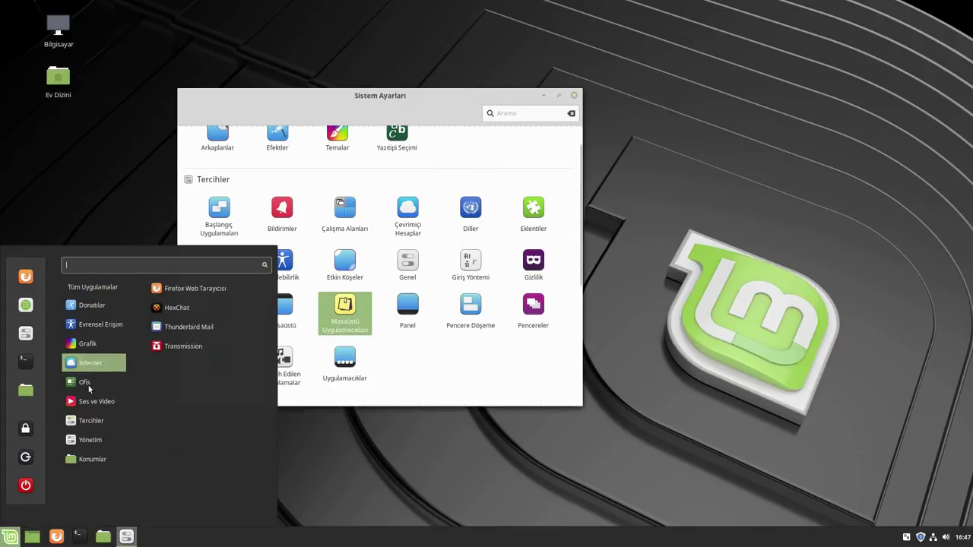
mouse_move(91, 401)
click(176, 307)
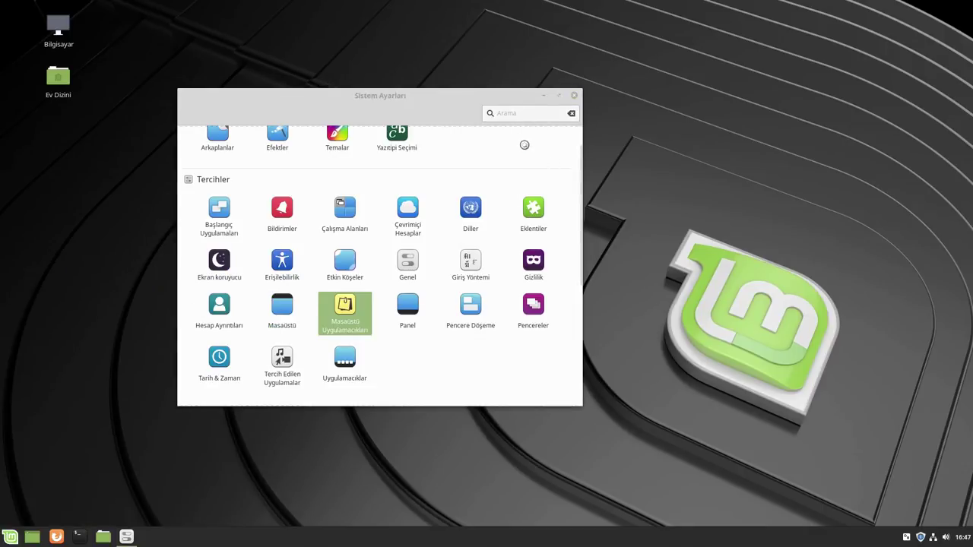
drag(204, 9, 586, 73)
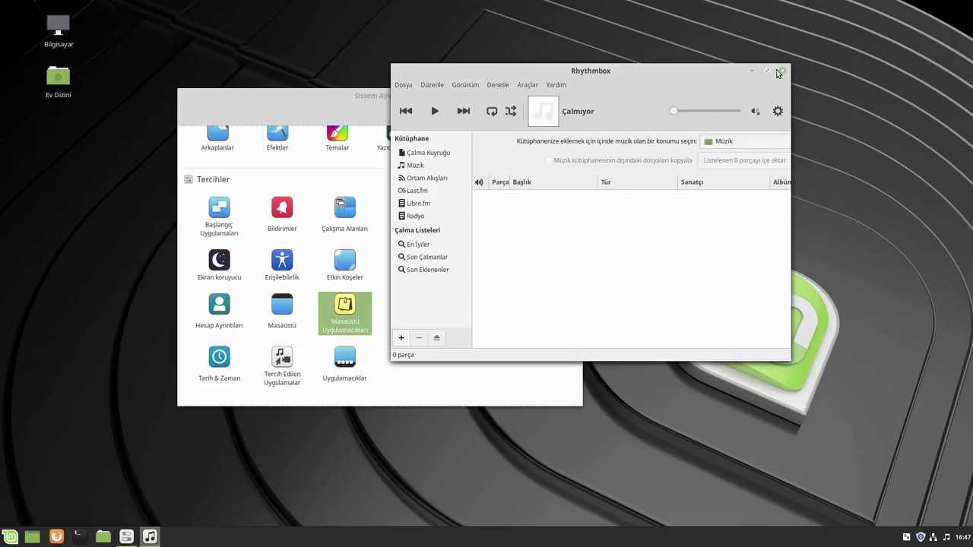
click(782, 71)
click(10, 536)
mouse_move(86, 396)
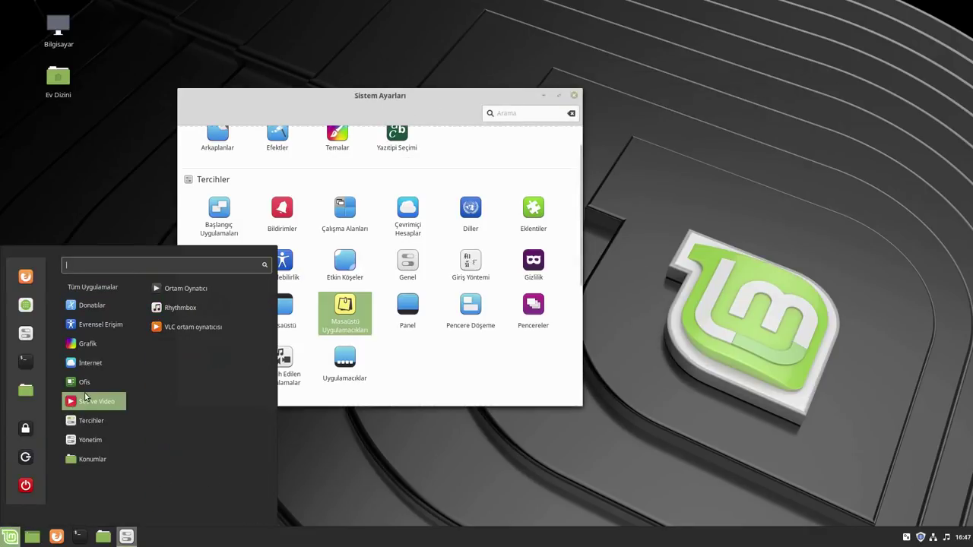
click(187, 292)
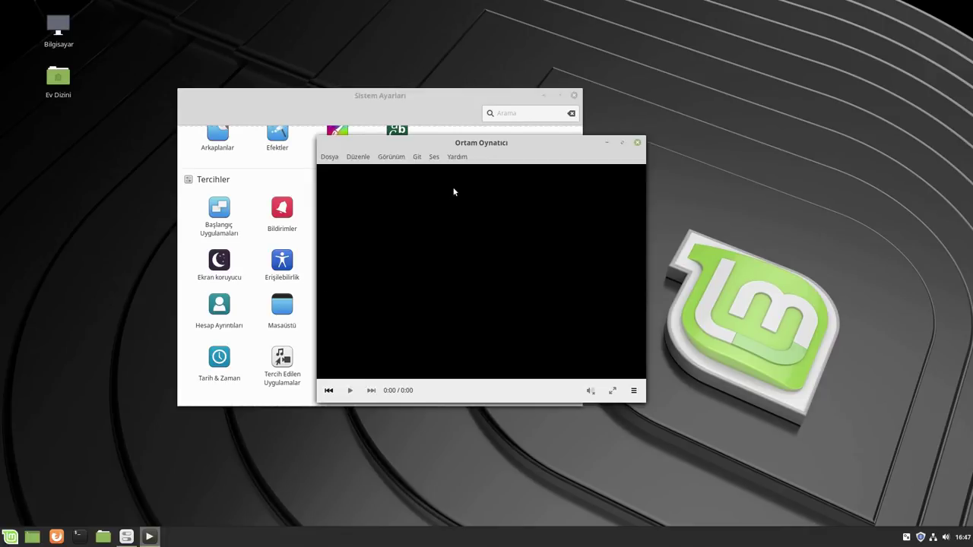
click(459, 157)
click(470, 187)
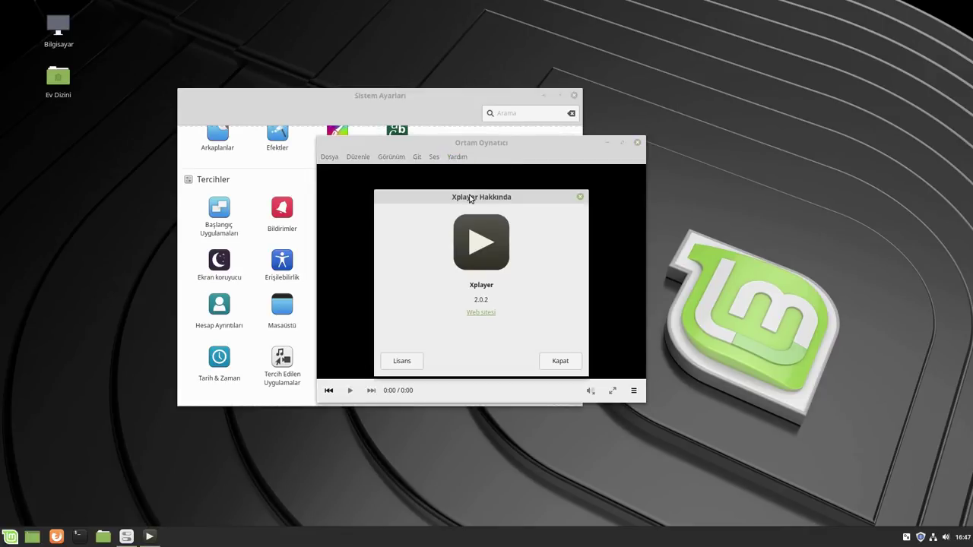
click(580, 196)
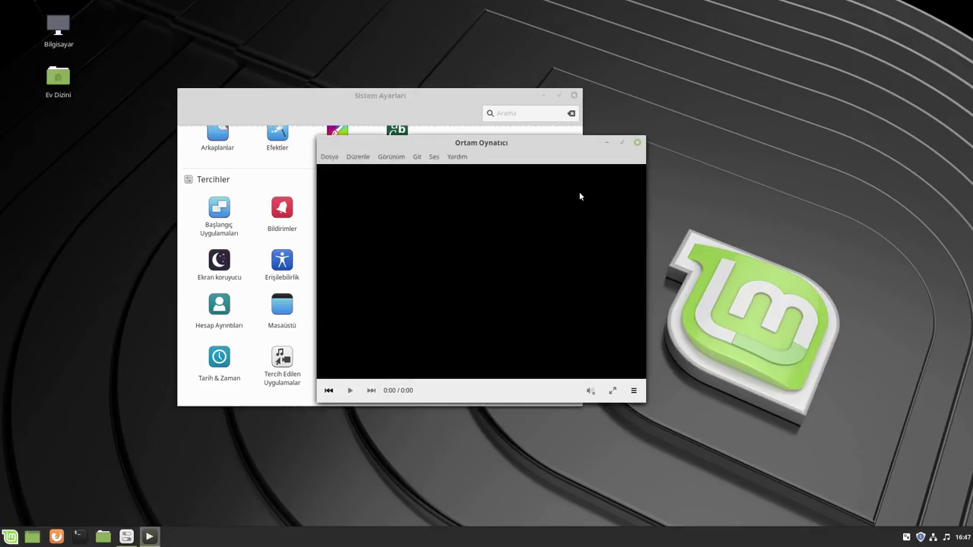
click(639, 144)
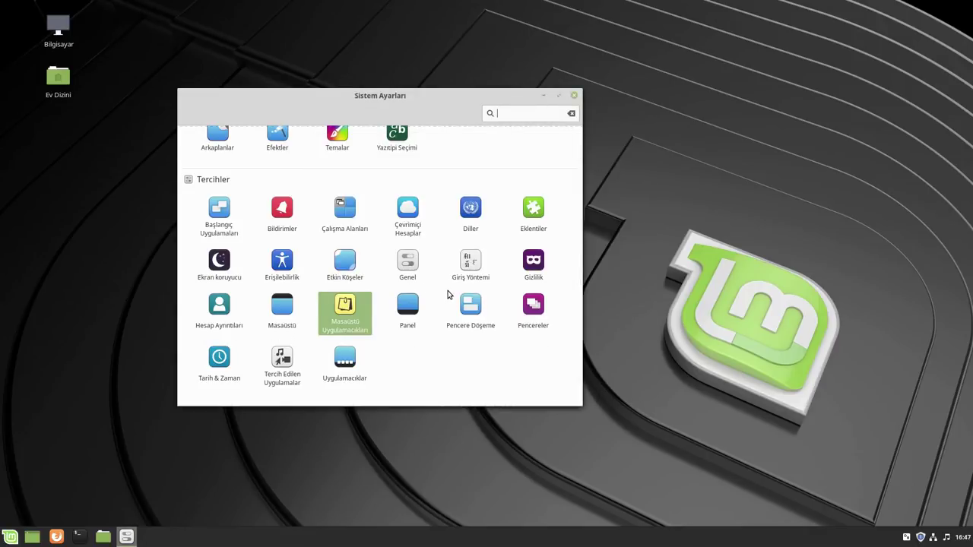
Try several Linux Mint wallpapers in Backgrounds: eDesigner, Sele, Bookwood and Kevin Tee
scroll(327, 235, up, 1)
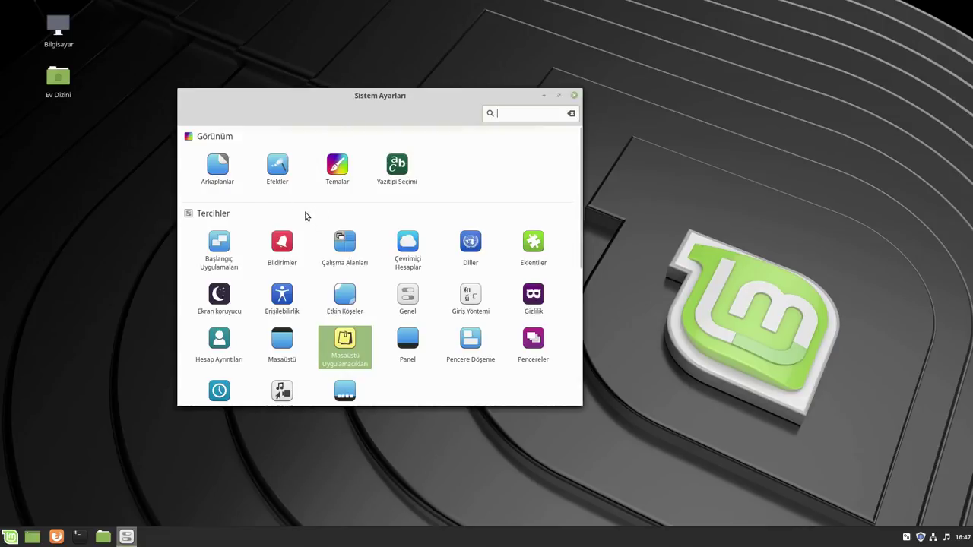
click(219, 166)
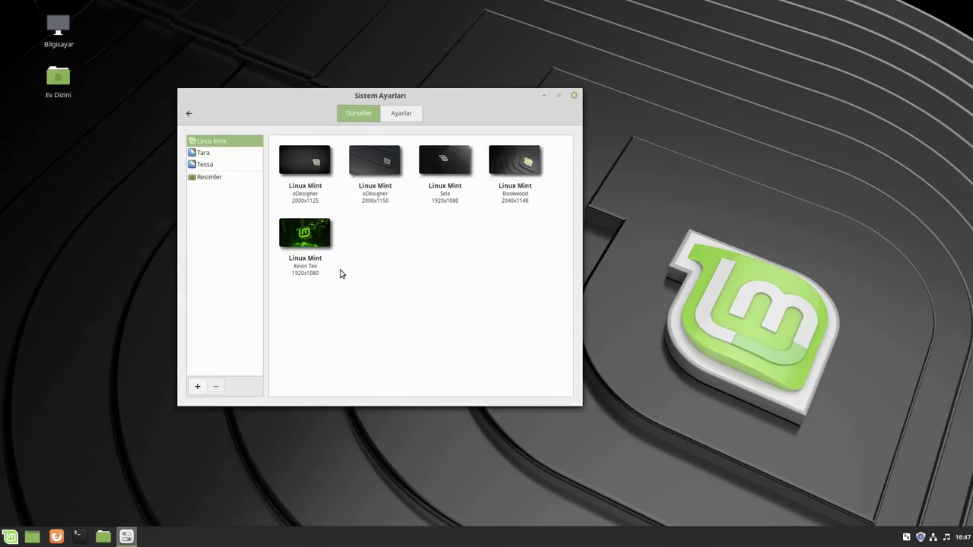
click(325, 166)
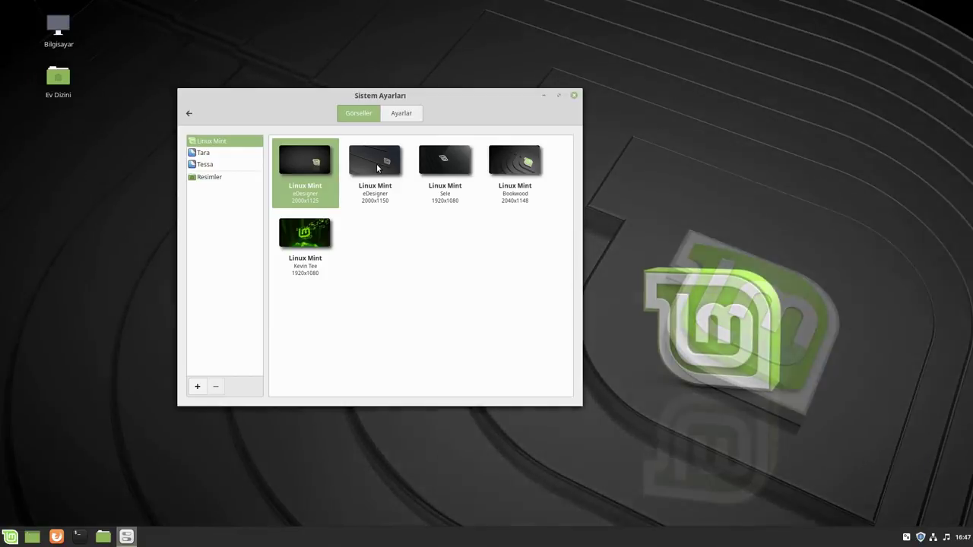
click(376, 165)
click(447, 164)
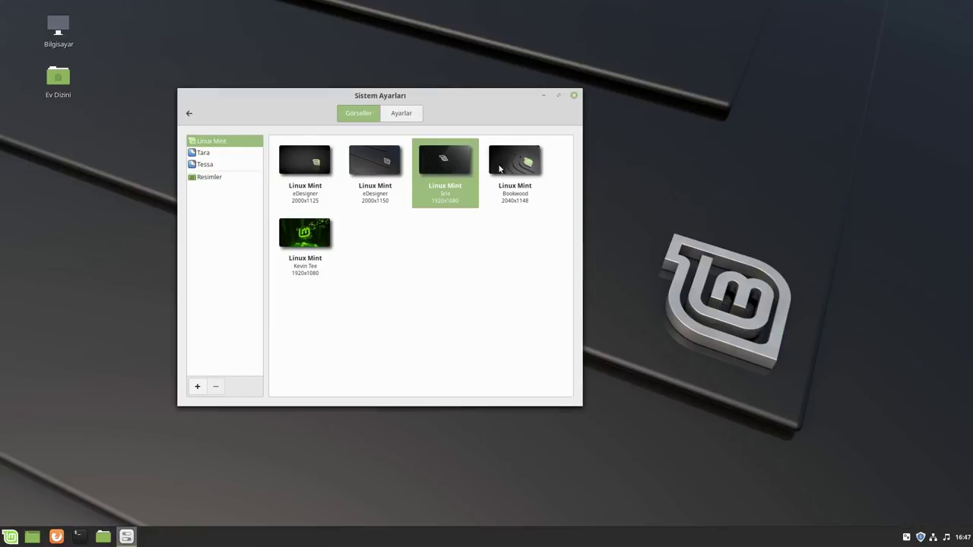
click(517, 162)
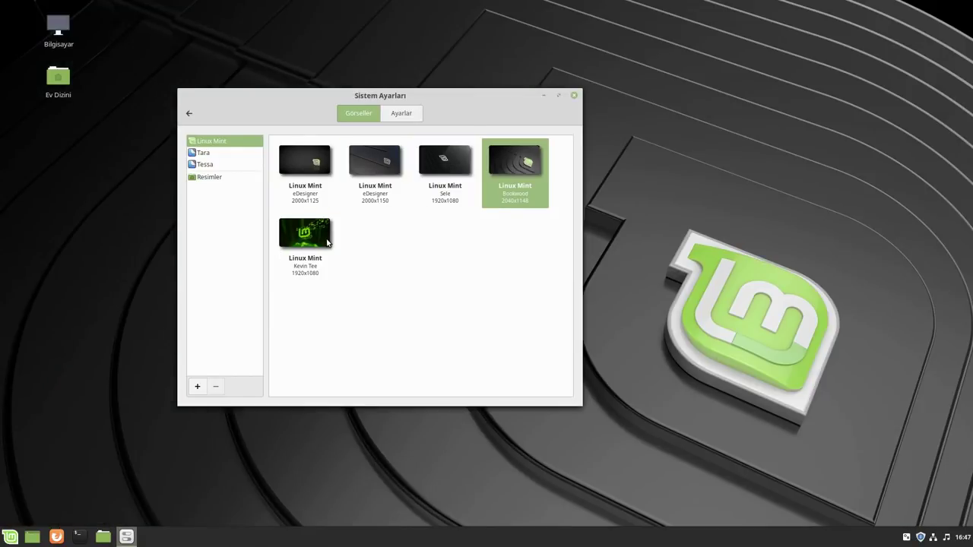
click(327, 241)
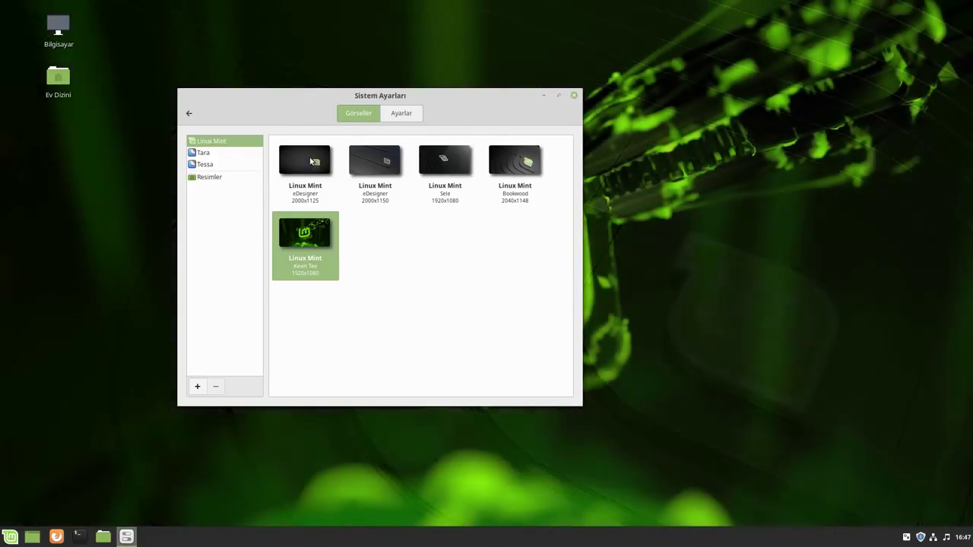
drag(307, 96, 565, 91)
click(569, 159)
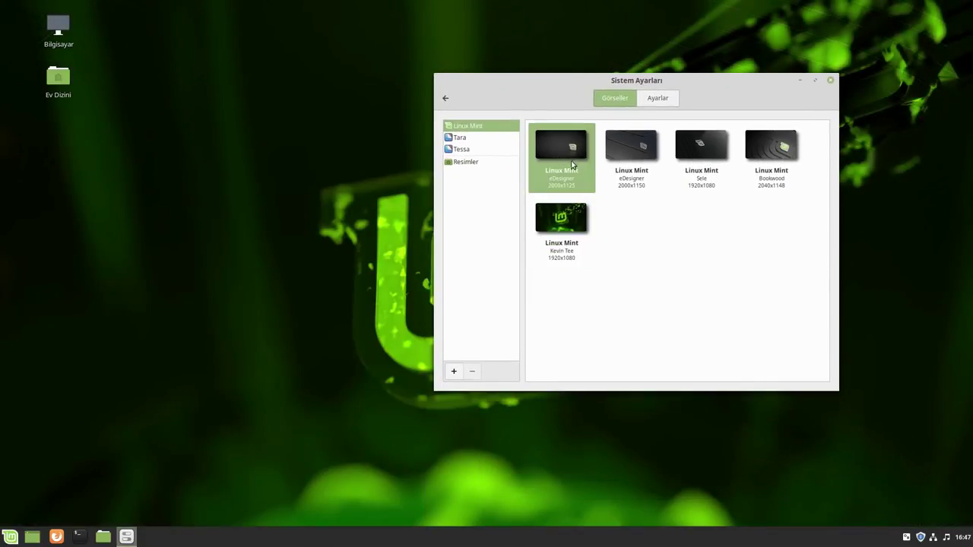
drag(724, 99, 653, 99)
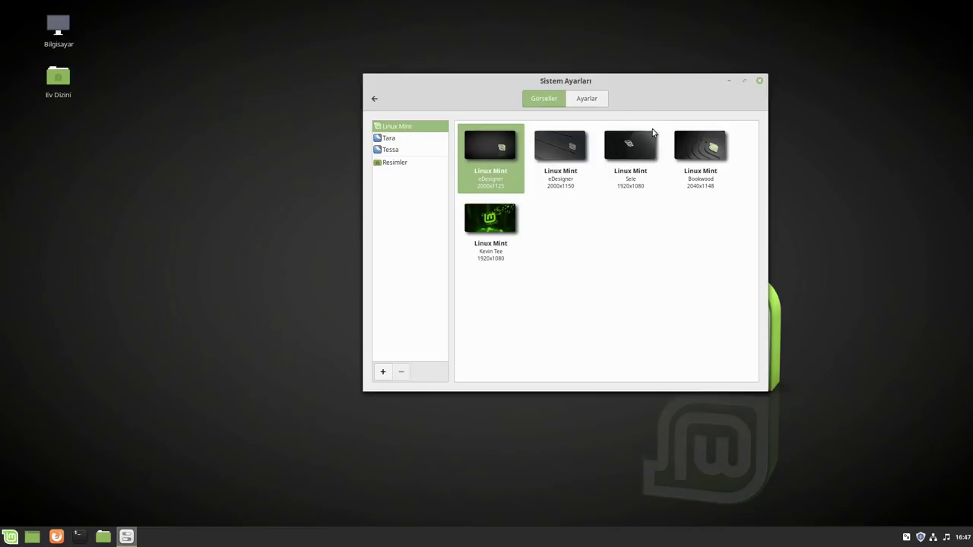
click(688, 147)
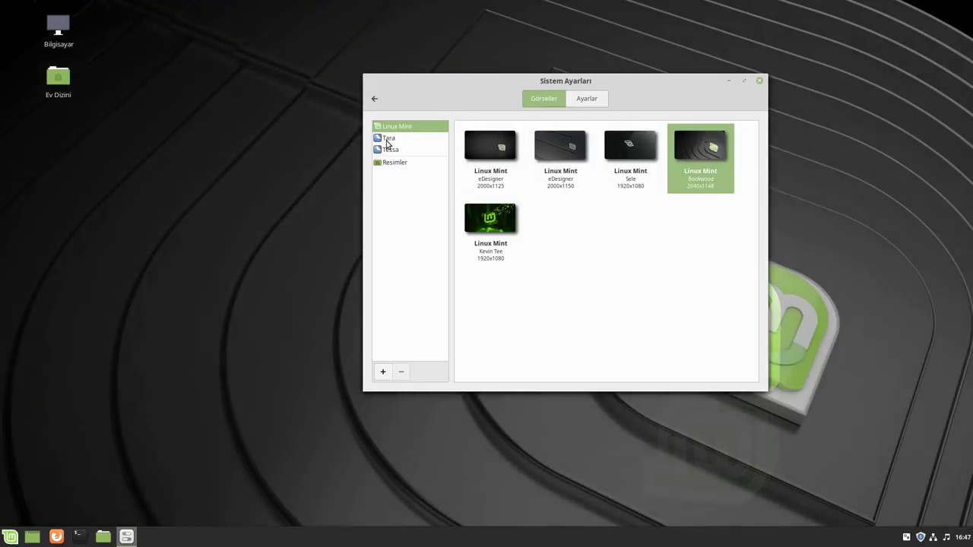
Try the Tara collection's Breathtaking, Blade of Grass and Burrard Inlet wallpapers
click(392, 138)
scroll(607, 241, down, 5)
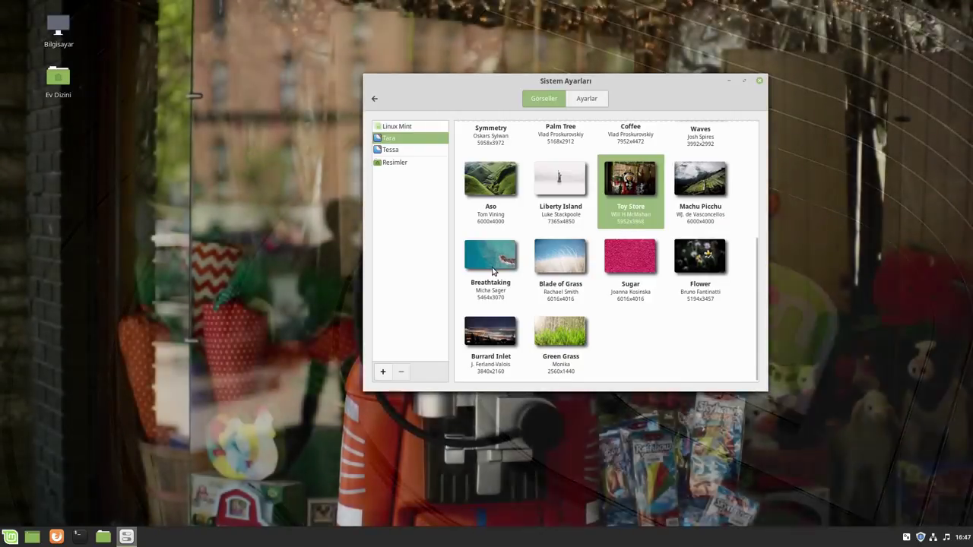
click(490, 259)
drag(600, 74, 420, 22)
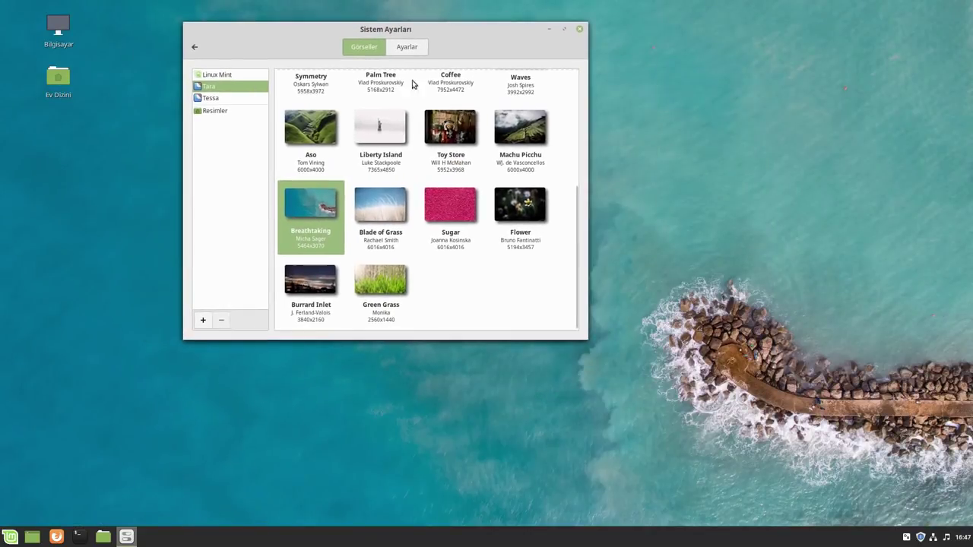
click(388, 221)
click(313, 296)
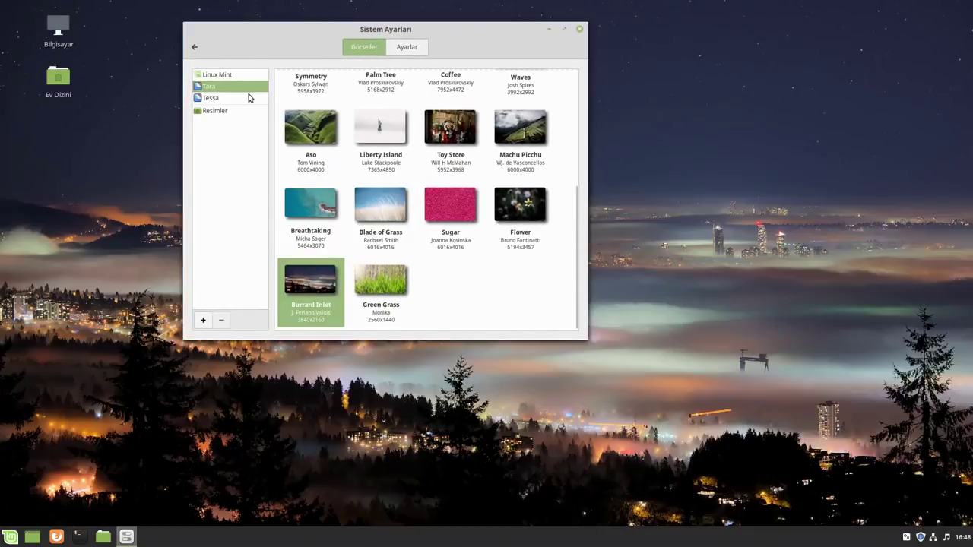
From the Tessa collection, try Thunderbird, then keep Cherry Blossoms and close the window
click(226, 98)
scroll(423, 212, down, 2)
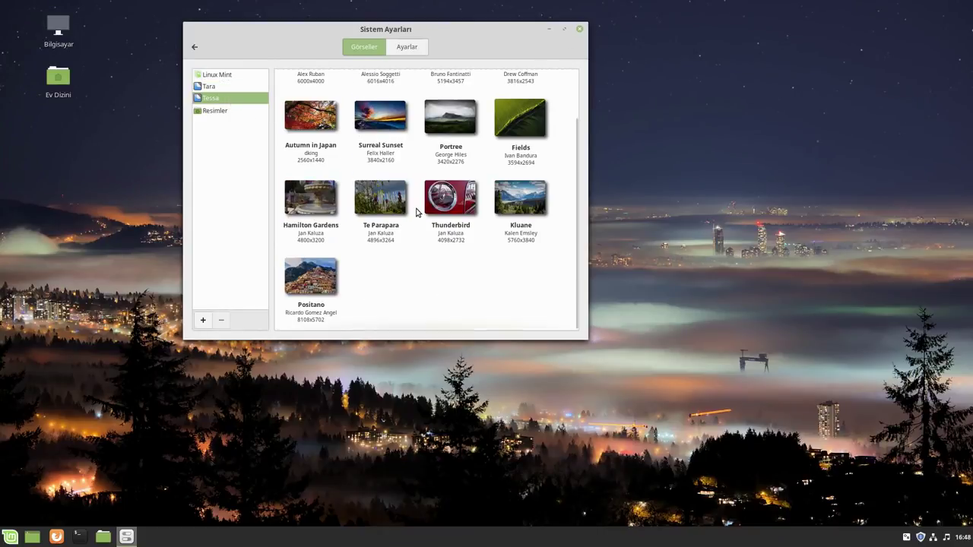
click(449, 202)
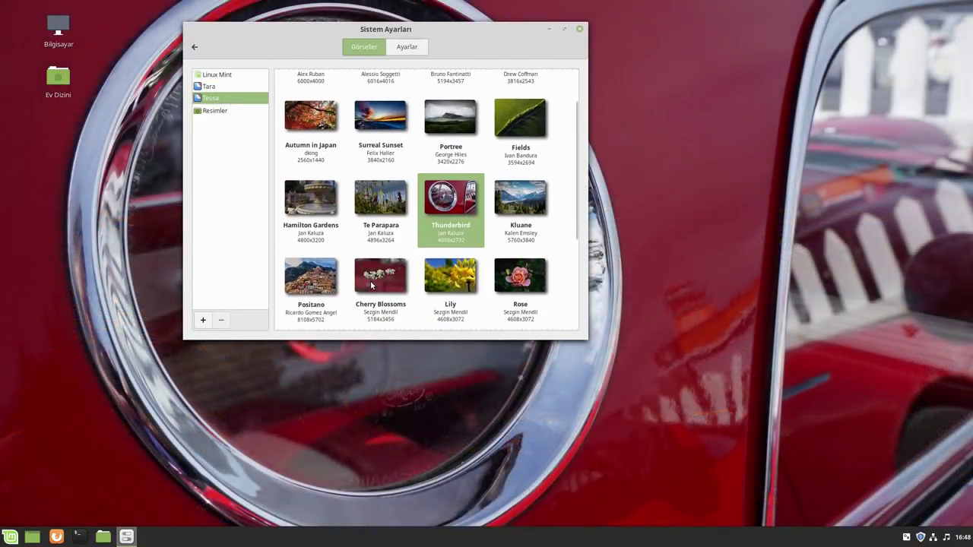
scroll(374, 270, down, 3)
click(380, 122)
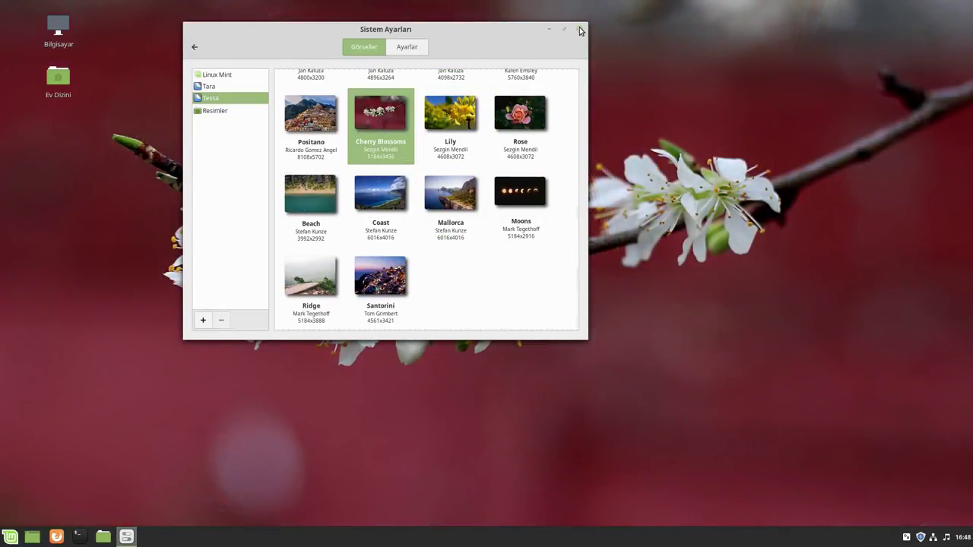
click(580, 31)
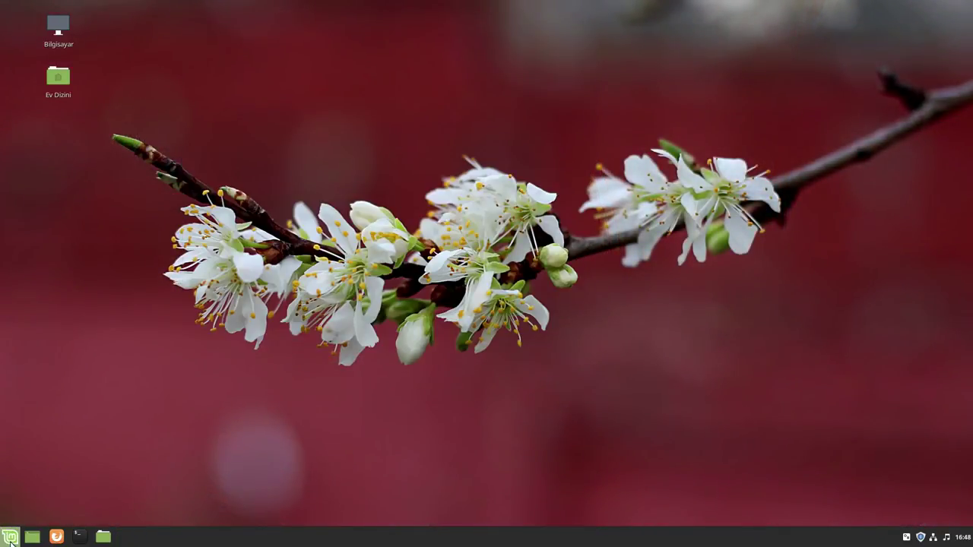
Launch System Settings from the Mint menu, glance at Effects customisation, then open Themes
click(10, 540)
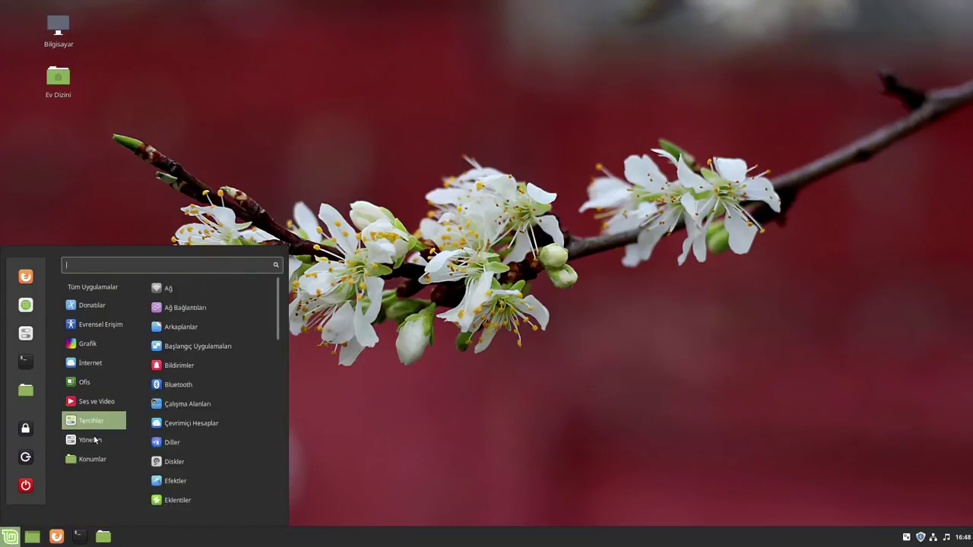
click(23, 336)
click(383, 193)
click(494, 138)
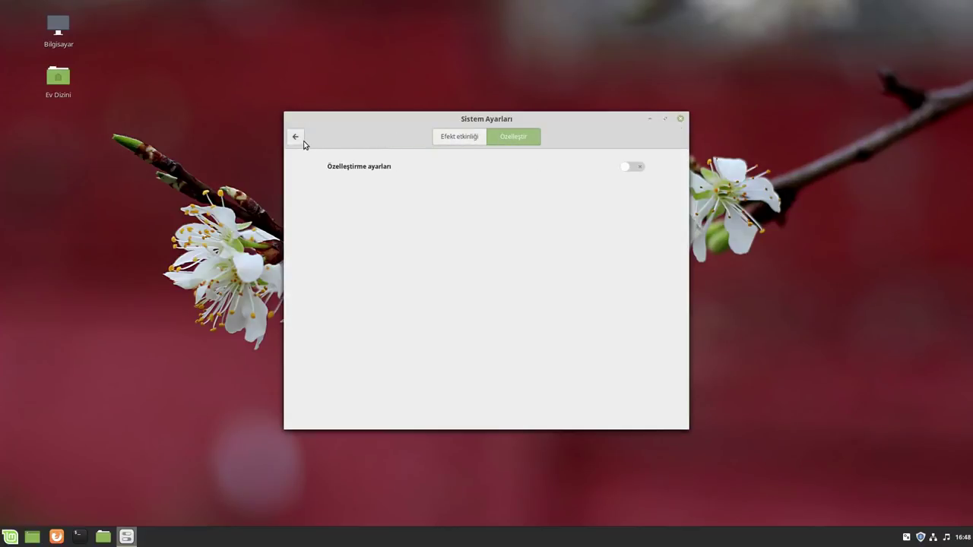
click(296, 137)
click(431, 199)
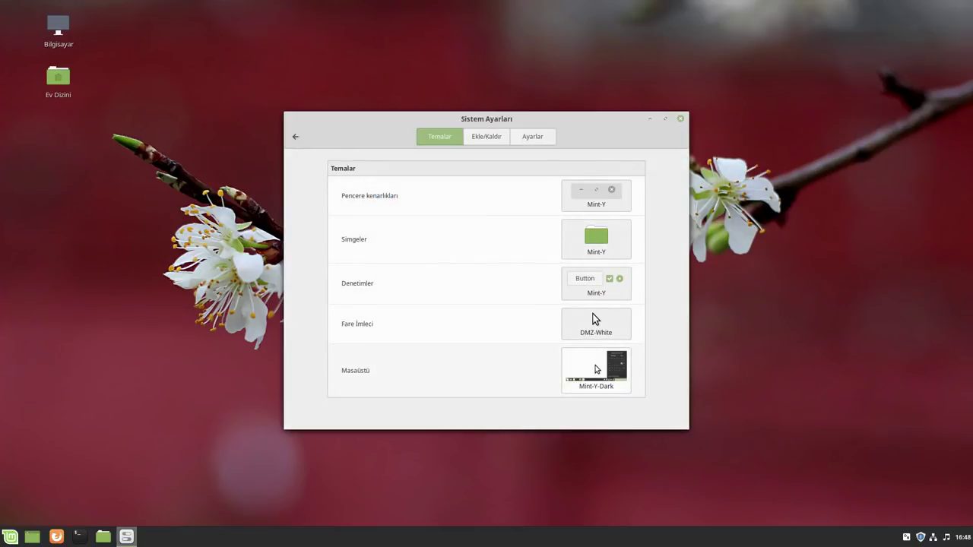
Try the Mint-Y-Dark-Aqua, -Blue and -Brown desktop themes, settling on Mint-Y-Dark
click(592, 388)
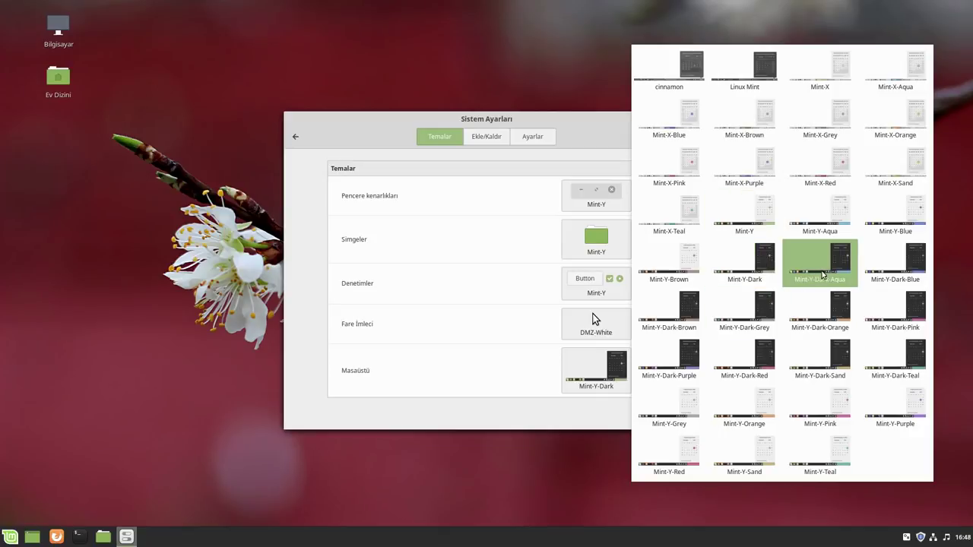
click(841, 266)
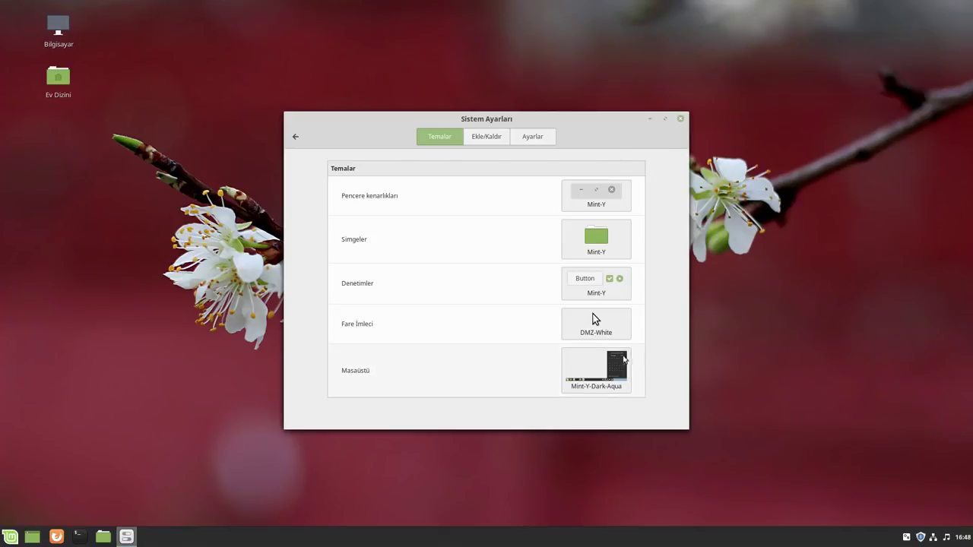
click(592, 374)
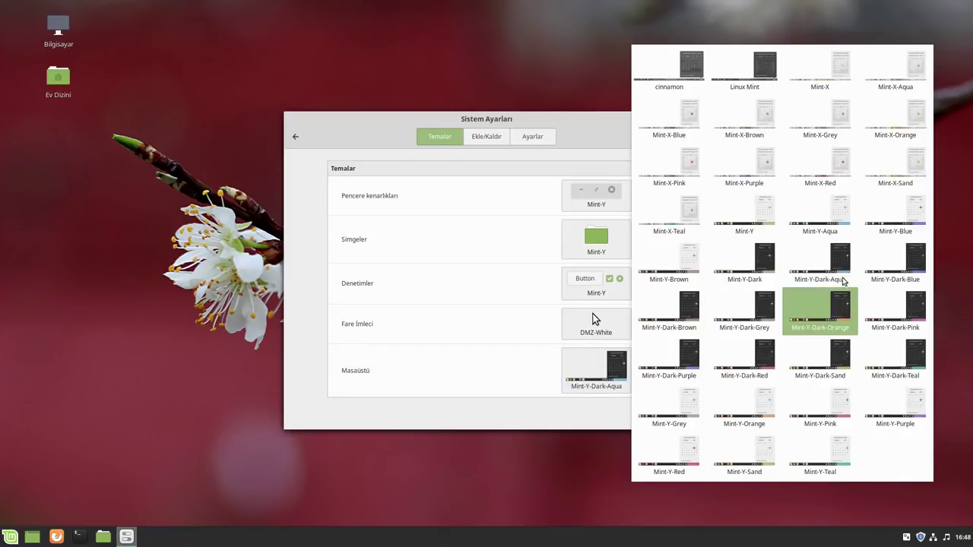
click(899, 263)
key(super)
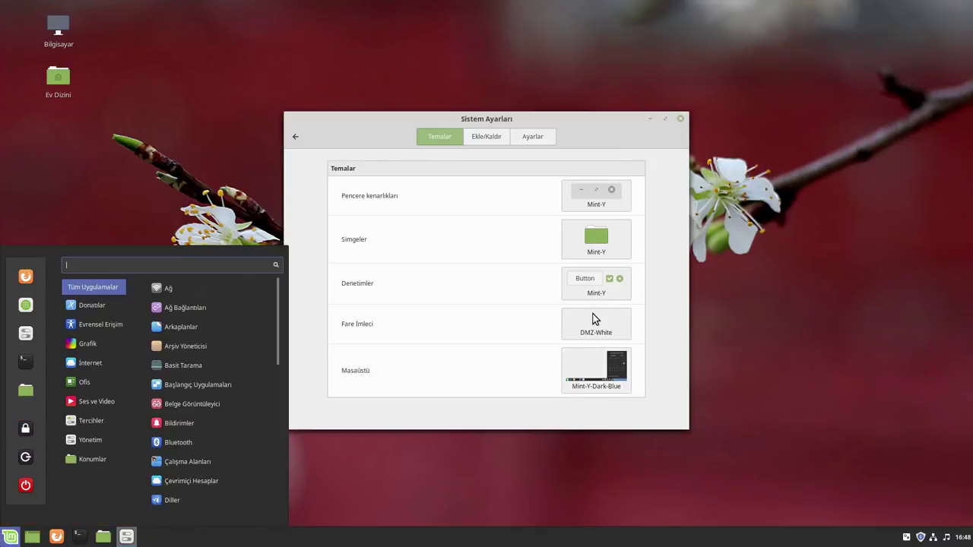
key(super)
click(593, 373)
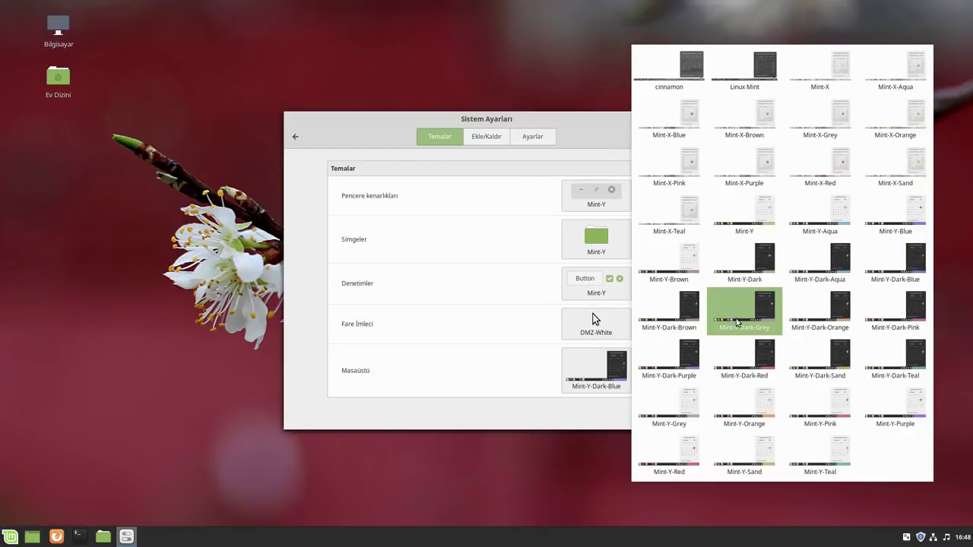
click(669, 313)
key(super)
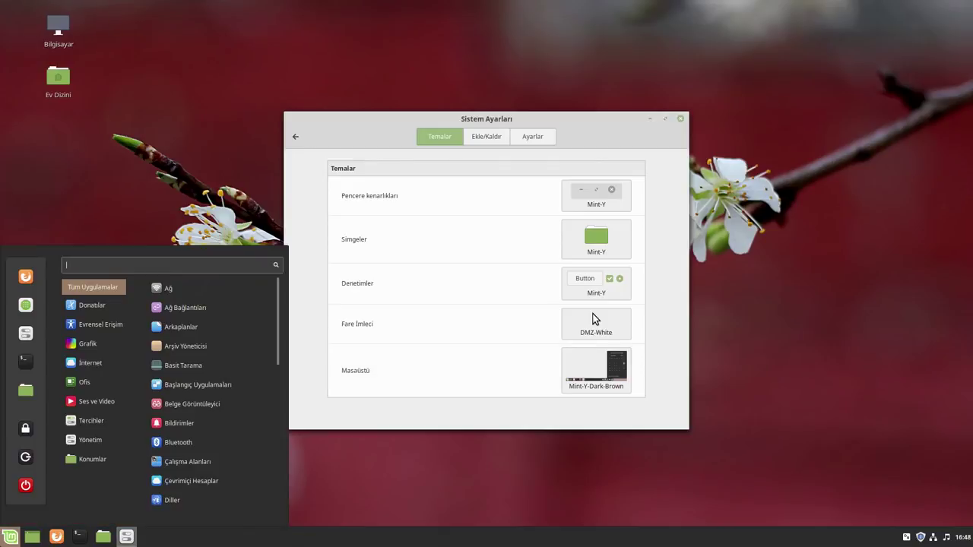
key(super)
click(598, 366)
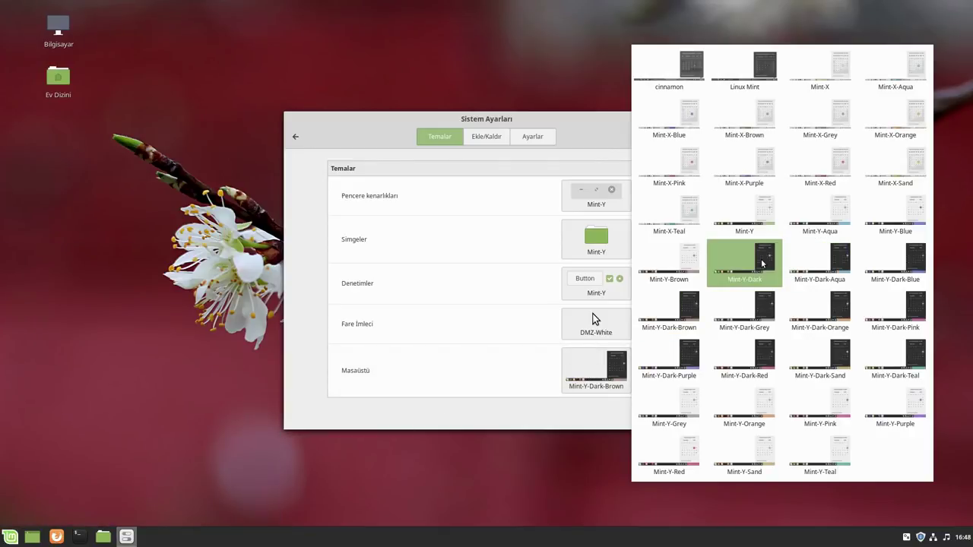
click(762, 263)
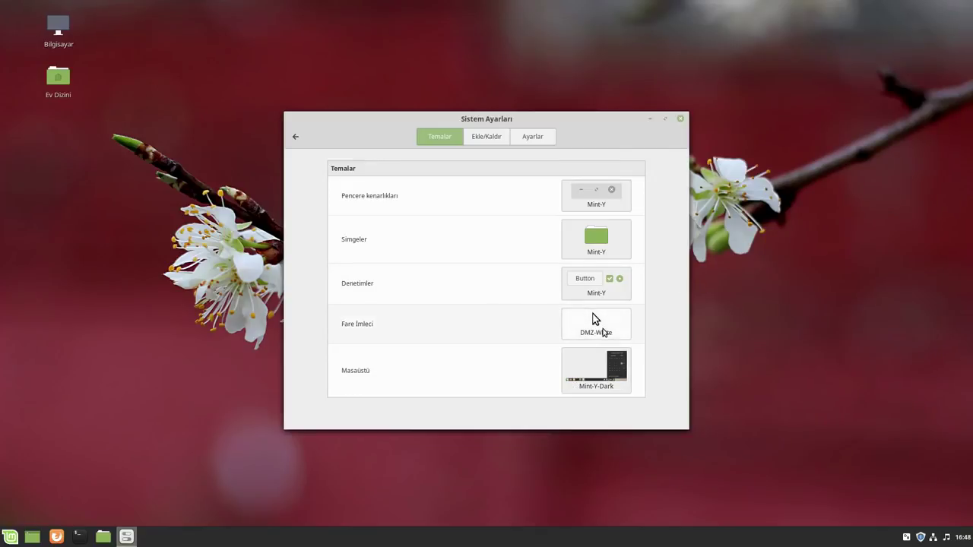
Set the mouse pointer theme to DMZ-Black
click(605, 331)
click(647, 319)
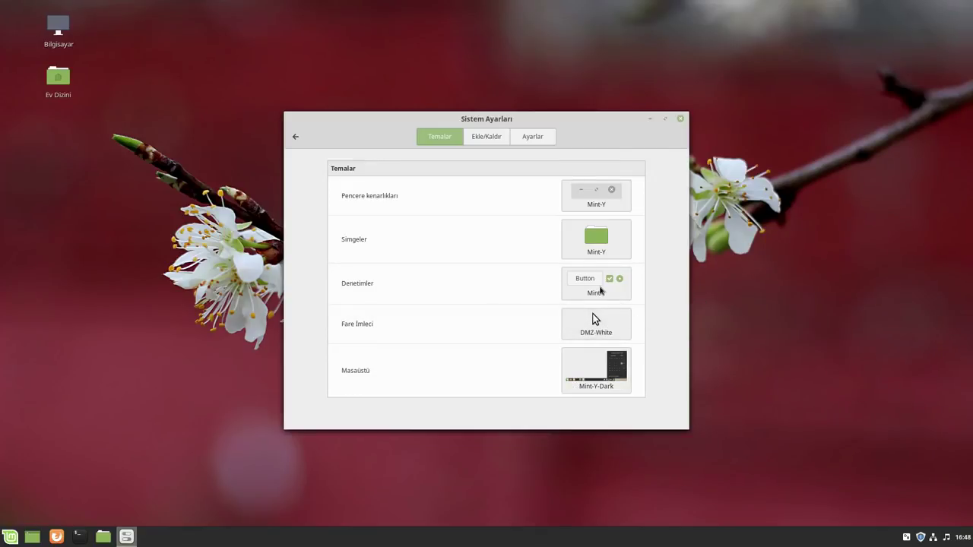
click(567, 286)
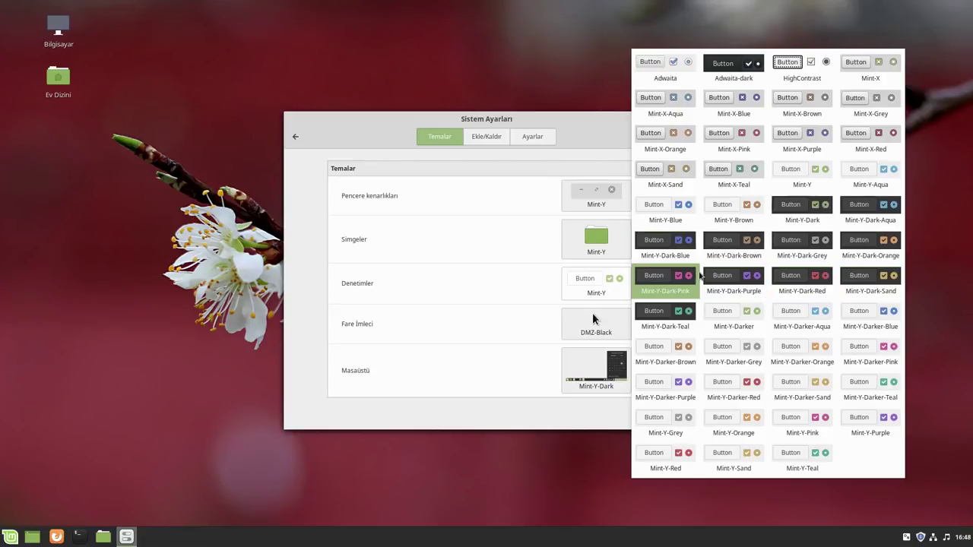
Set controls to Mint-Y-Dark-Purple after trying Pink, and window borders to Mint-Y-Dark
click(715, 281)
click(597, 282)
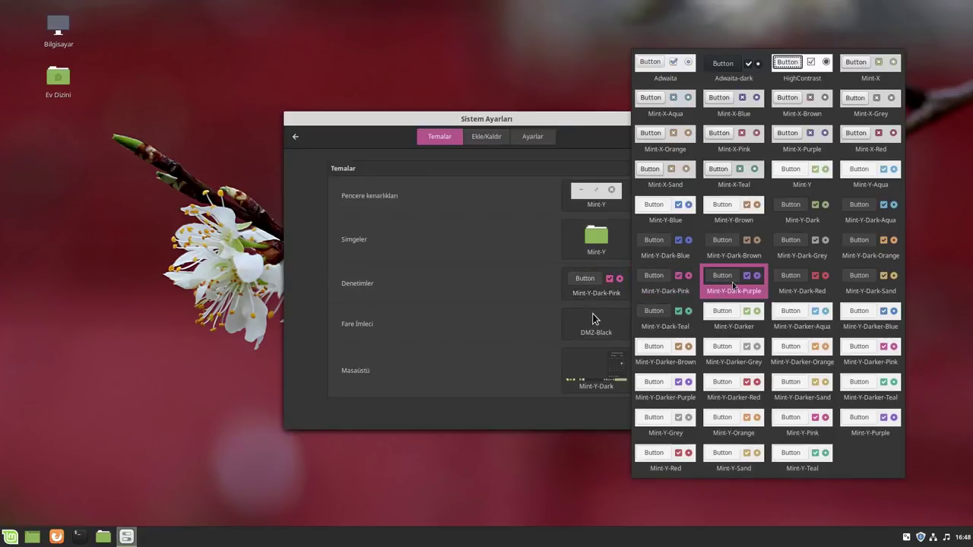
click(734, 281)
click(596, 195)
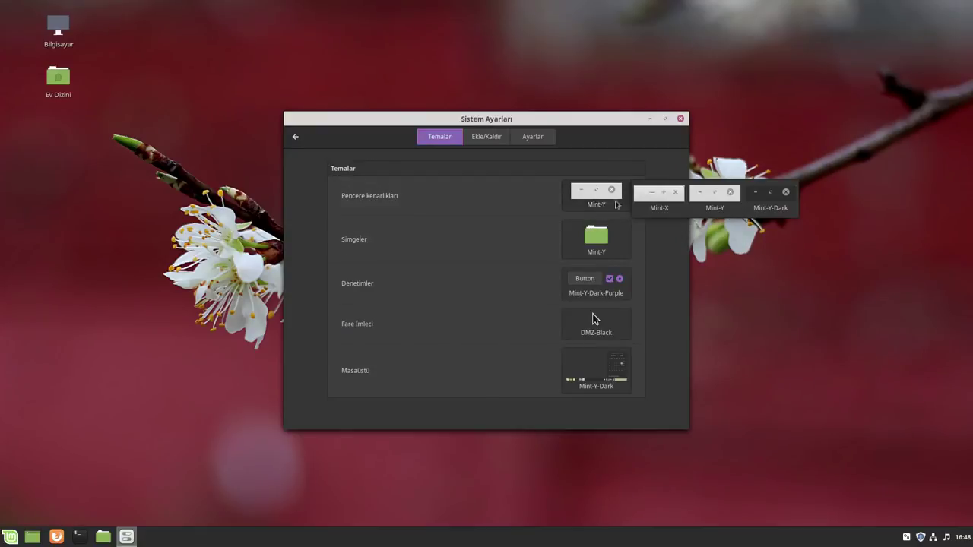
click(773, 195)
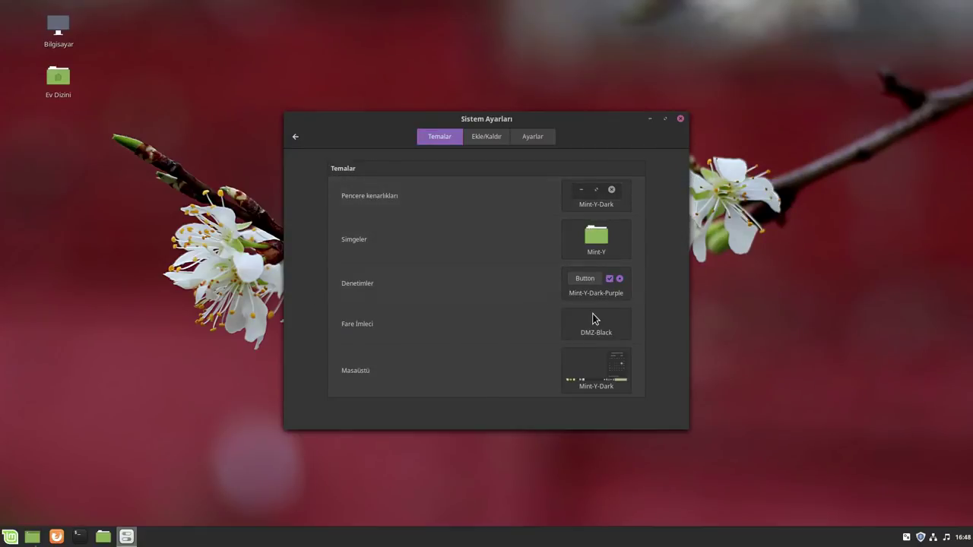
Apply the Mint-Y-Dark-Purple desktop theme and preview it in the main menu
click(596, 370)
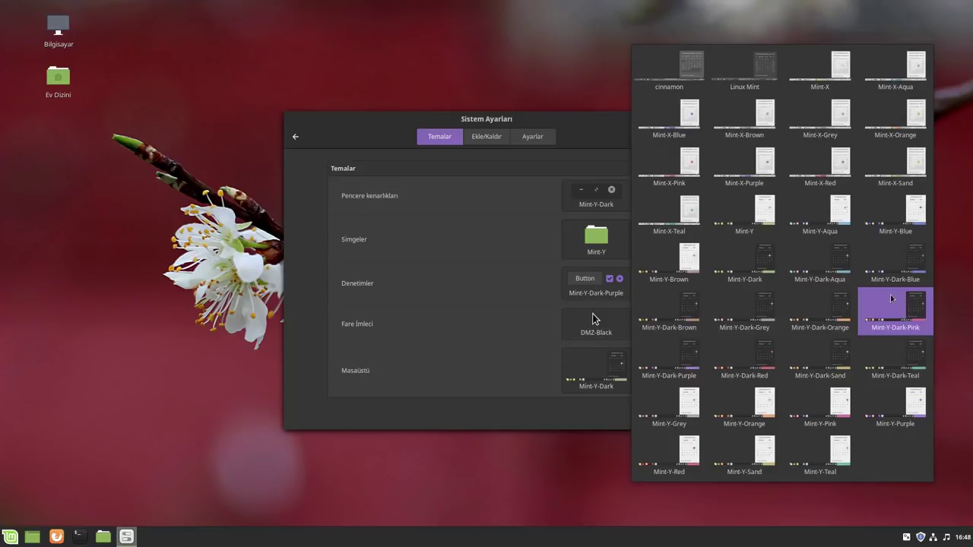
click(657, 352)
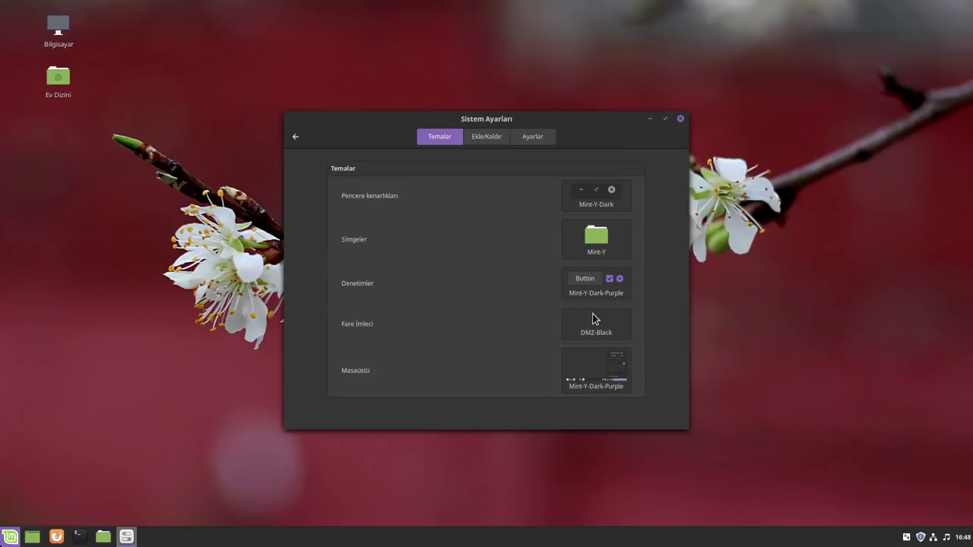
click(10, 537)
click(347, 413)
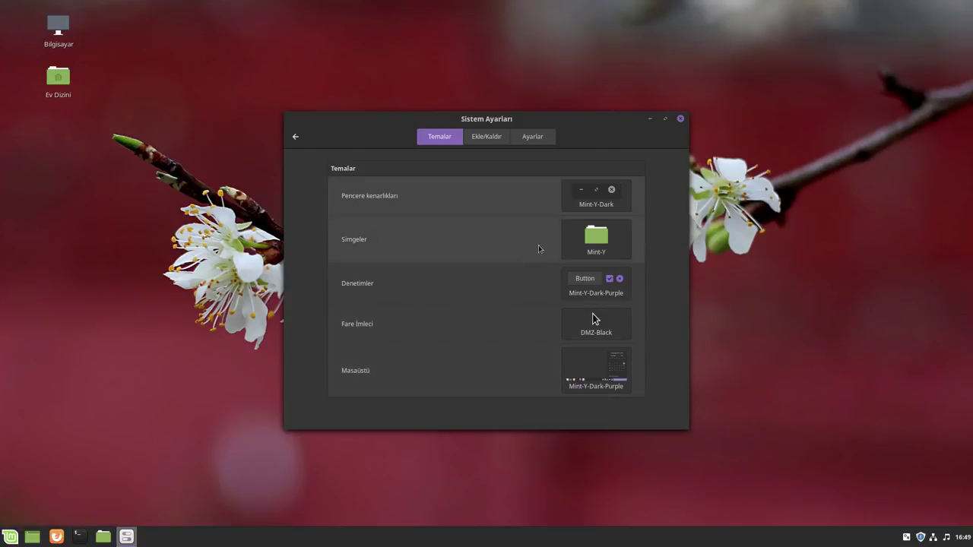
Try the Mint-X-Dark, Mint-X and Mint-Y-Purple icon themes, returning to green Mint-Y
click(608, 253)
click(836, 183)
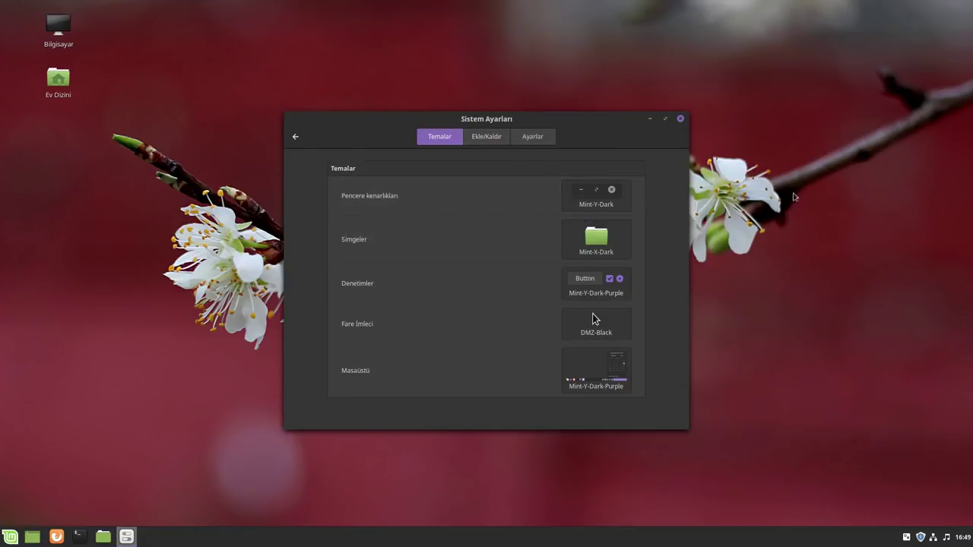
click(596, 238)
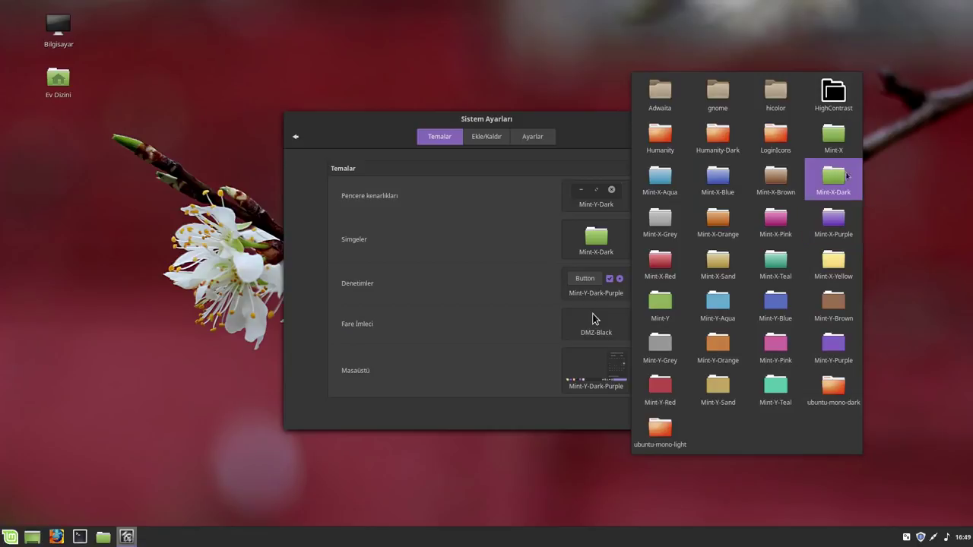
click(834, 144)
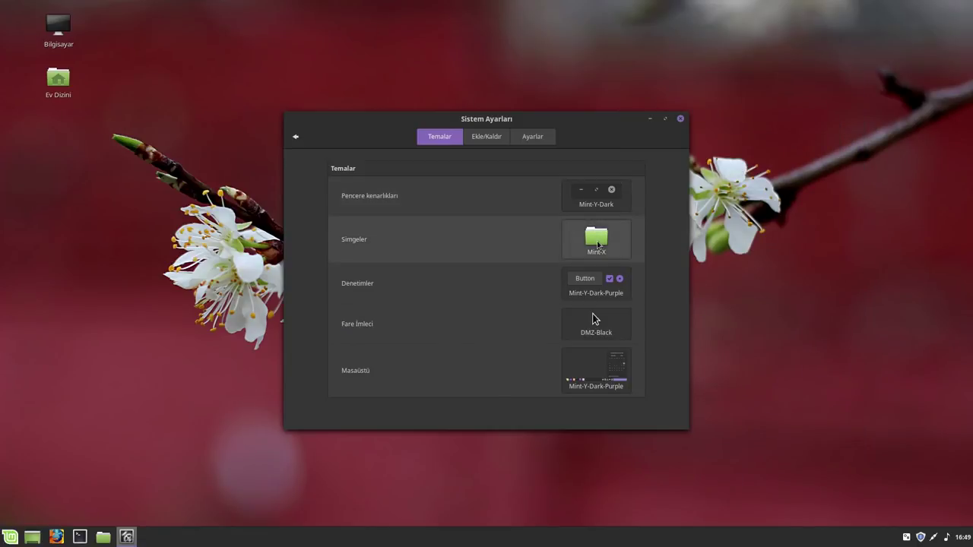
click(598, 238)
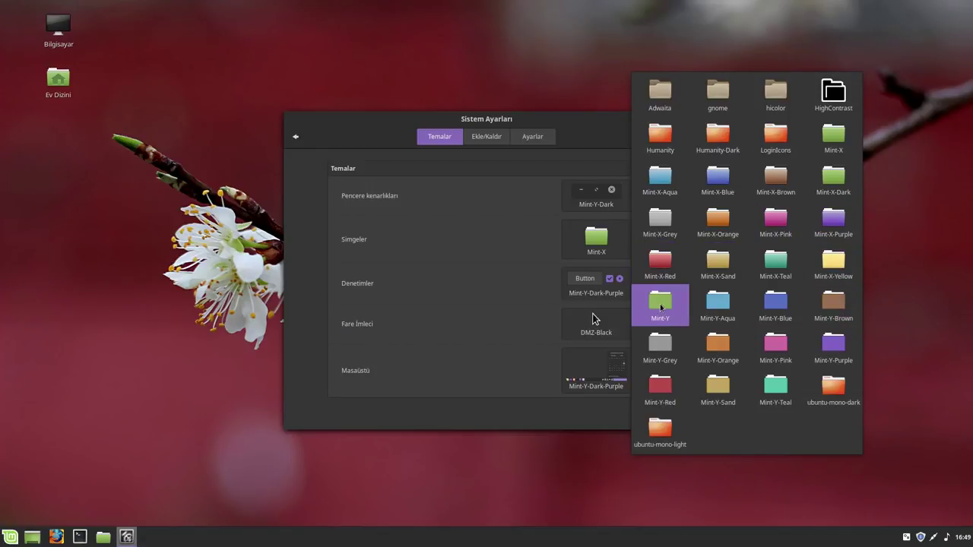
click(661, 308)
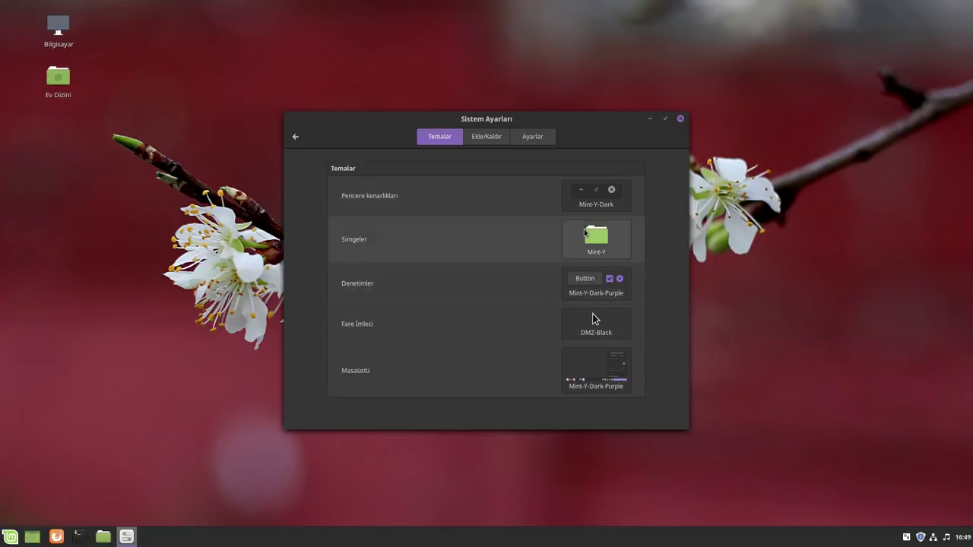
click(593, 238)
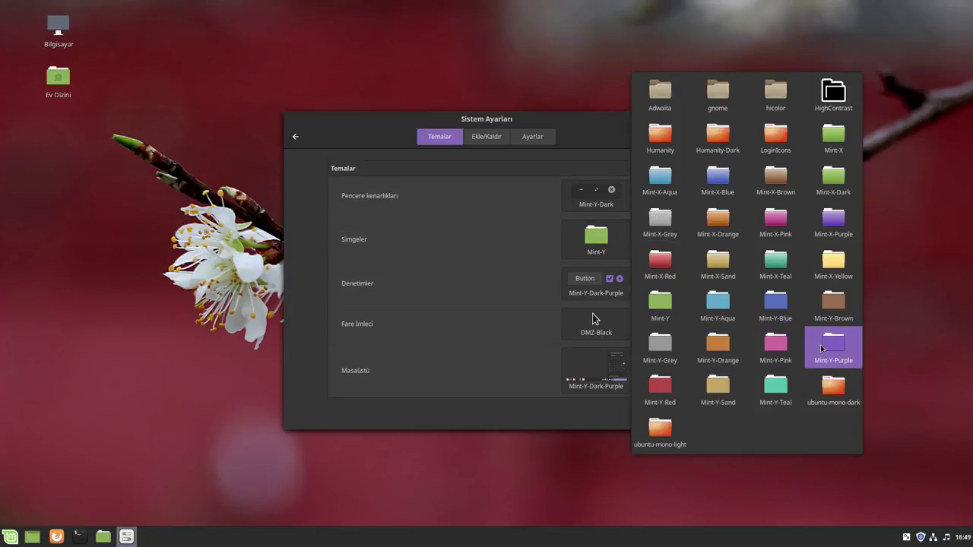
click(833, 346)
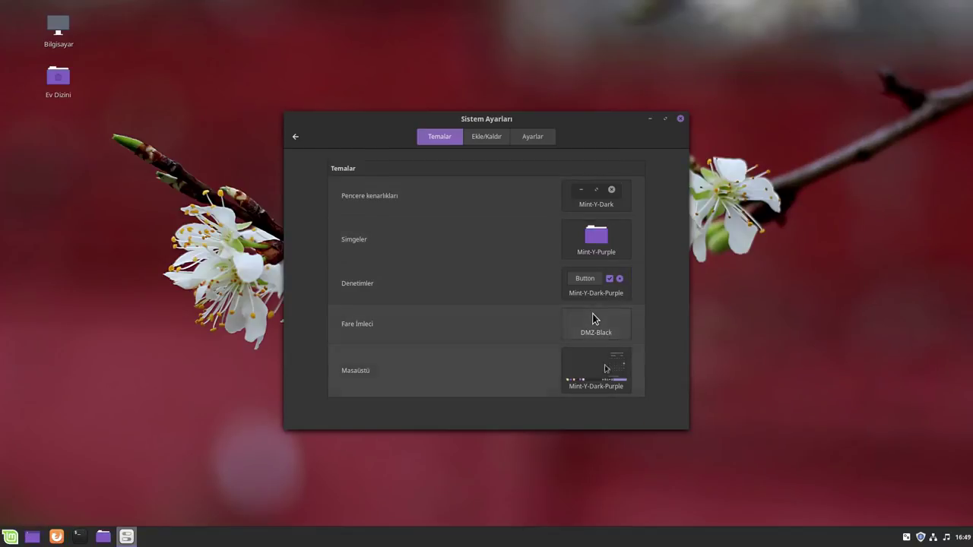
click(596, 239)
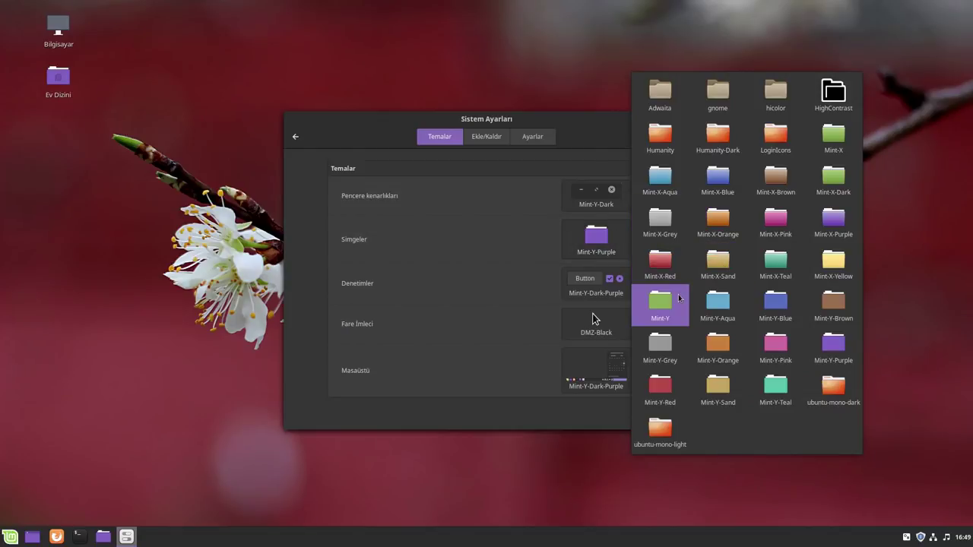
click(676, 299)
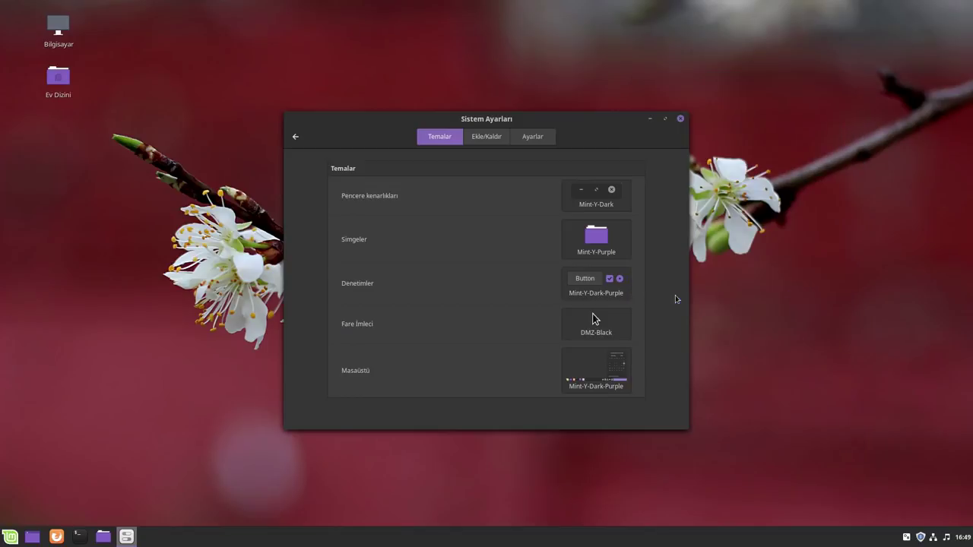
Refresh the online theme list, view Adapta-Nokto's web page, then show the Settings tab
click(490, 137)
click(575, 336)
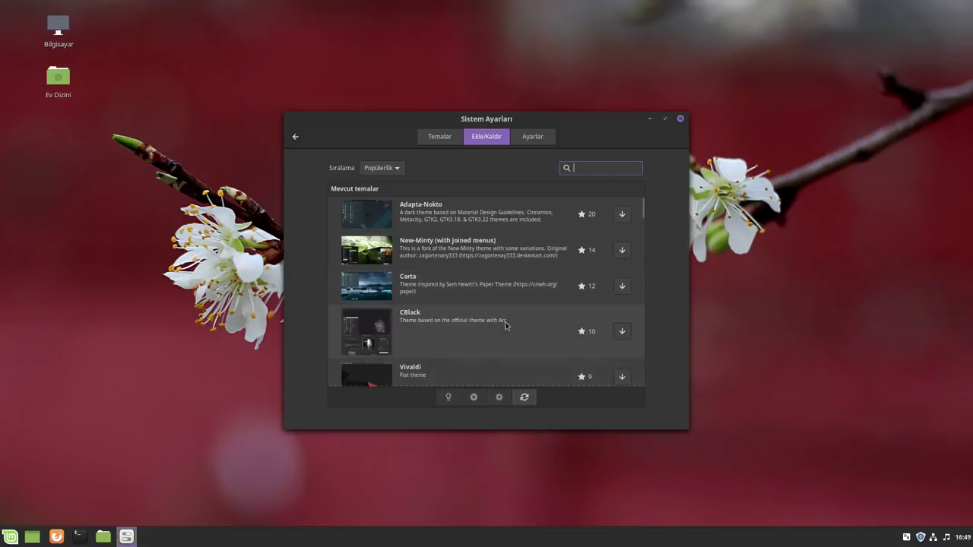
click(445, 219)
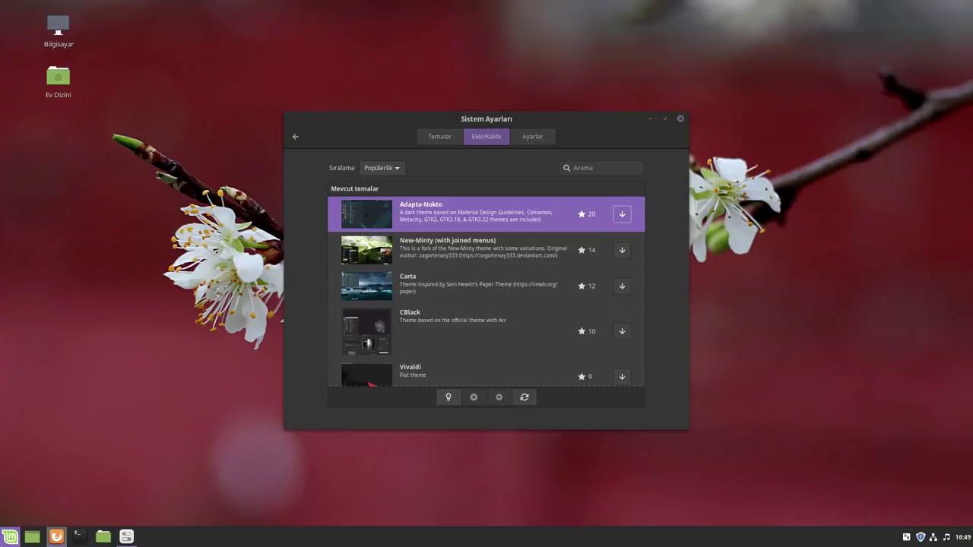
click(54, 536)
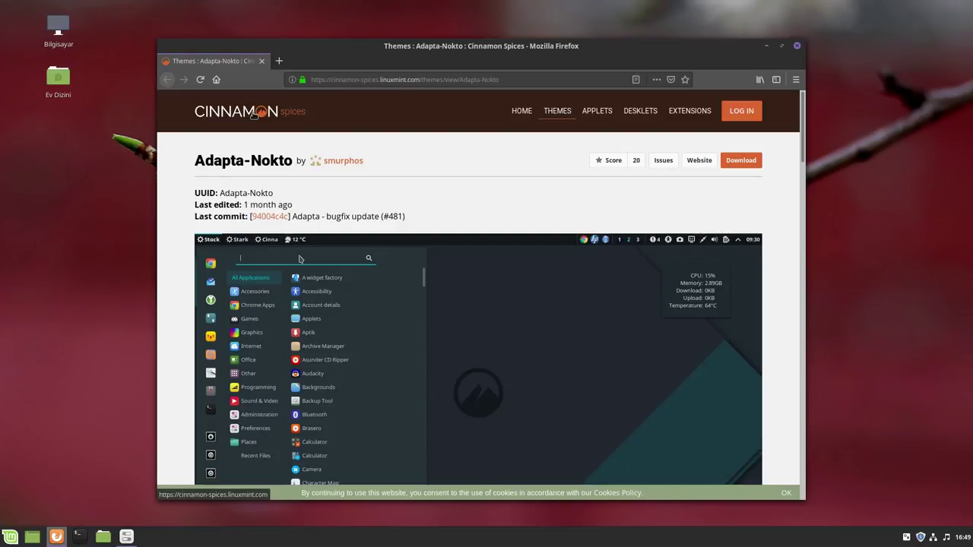
click(797, 46)
click(534, 139)
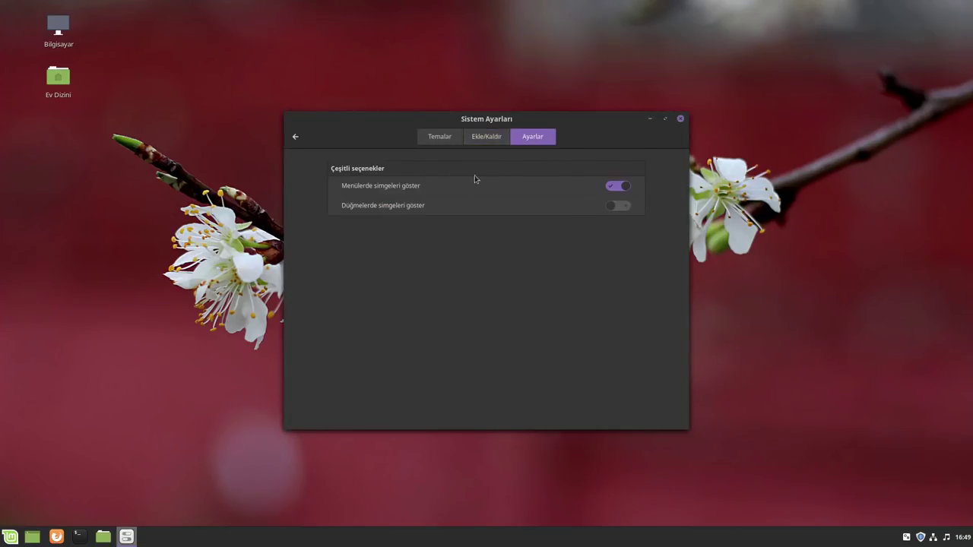
Browse the Notifications and Workspaces pages, scroll to Hardware, then close System Settings
click(296, 137)
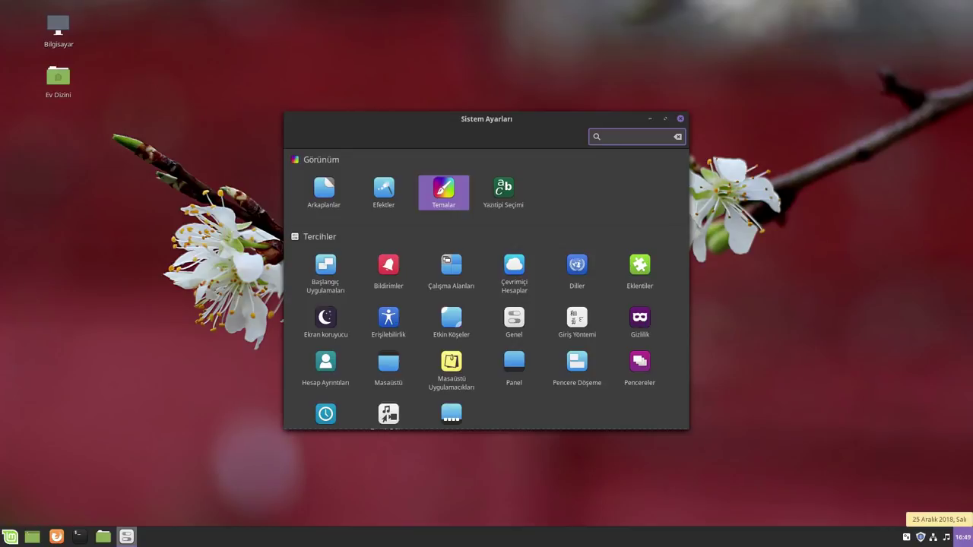
scroll(399, 364, down, 1)
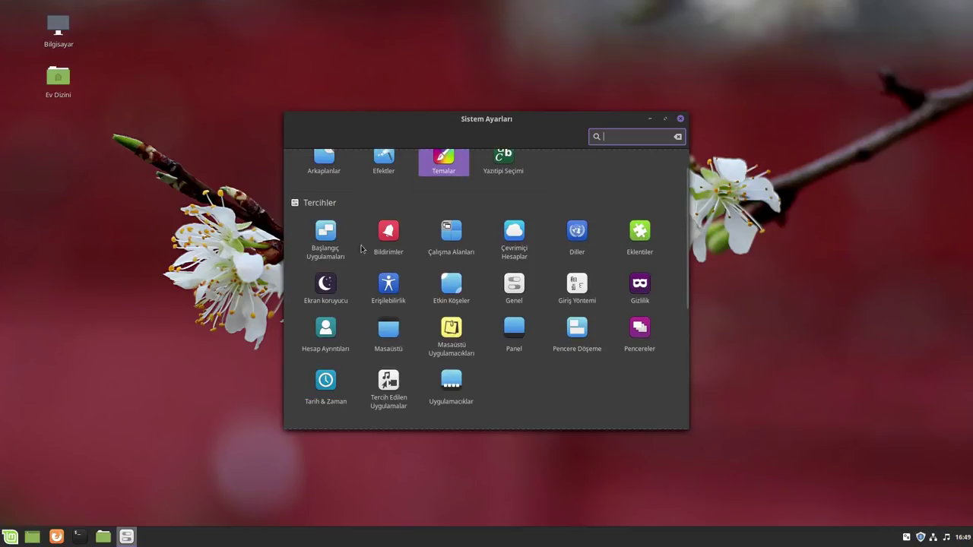
click(387, 236)
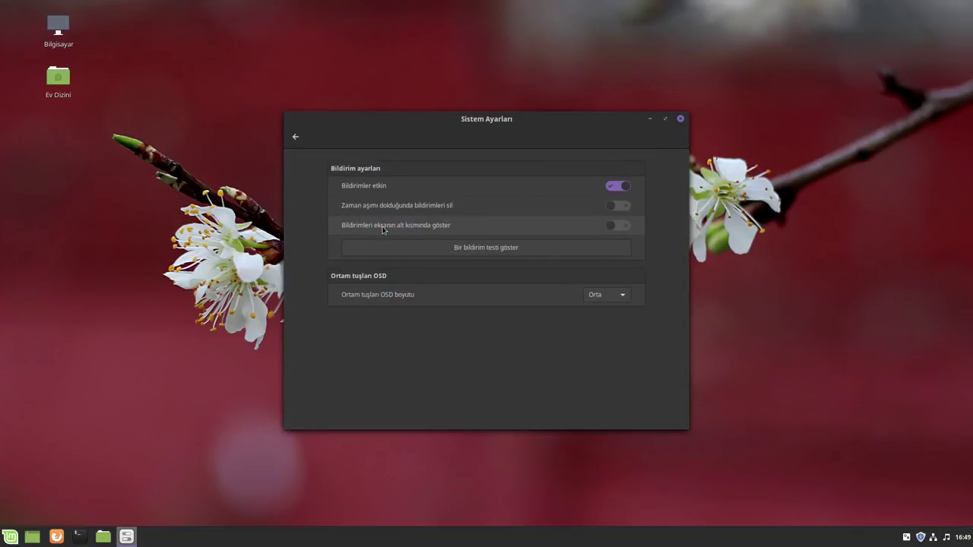
click(295, 137)
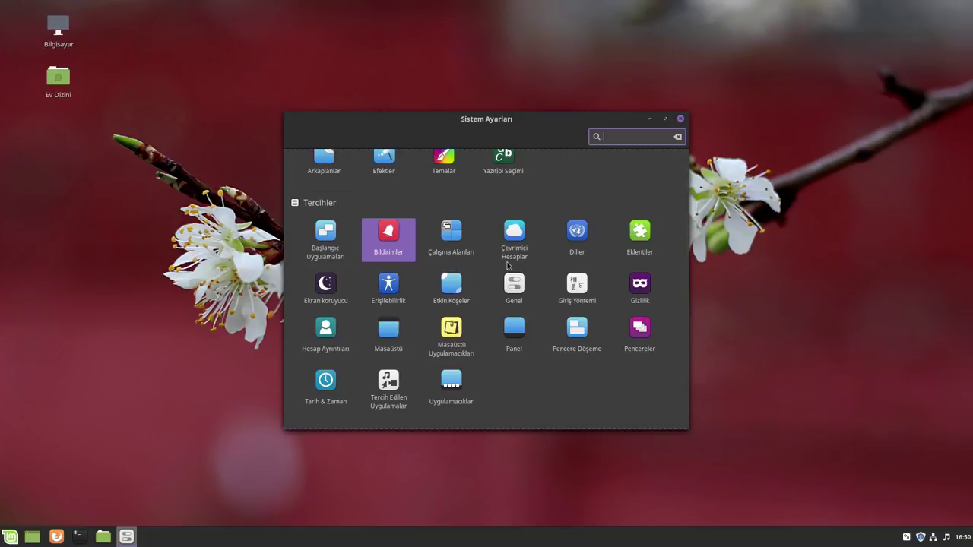
click(450, 242)
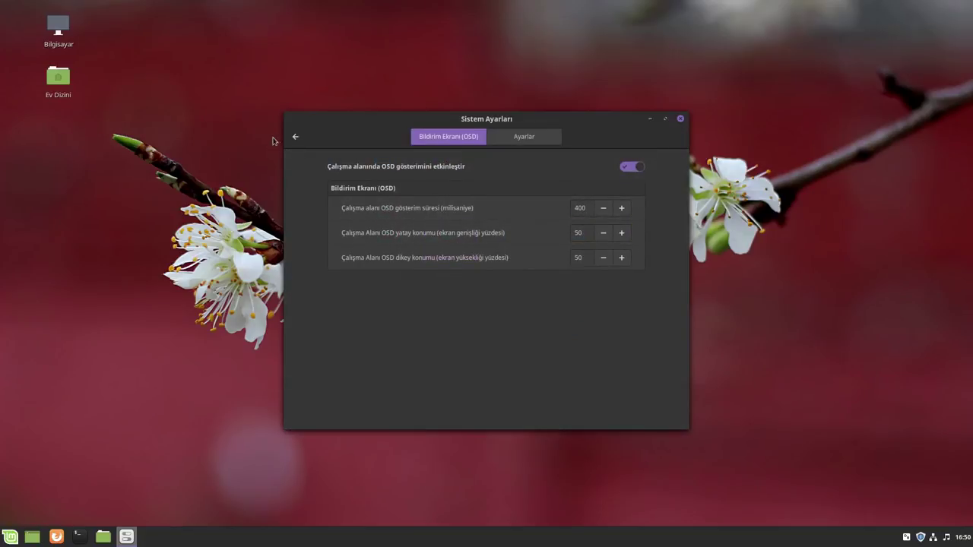
click(296, 137)
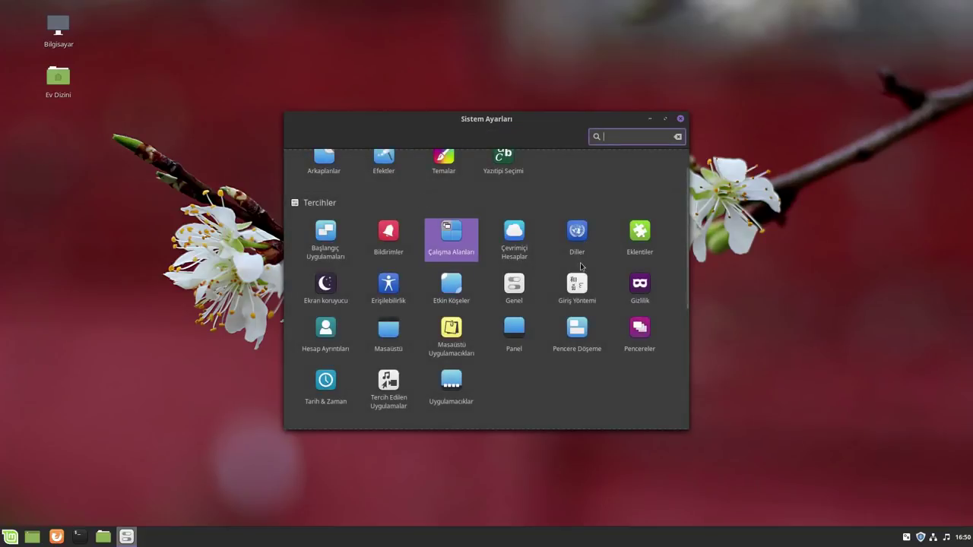
scroll(492, 348, down, 3)
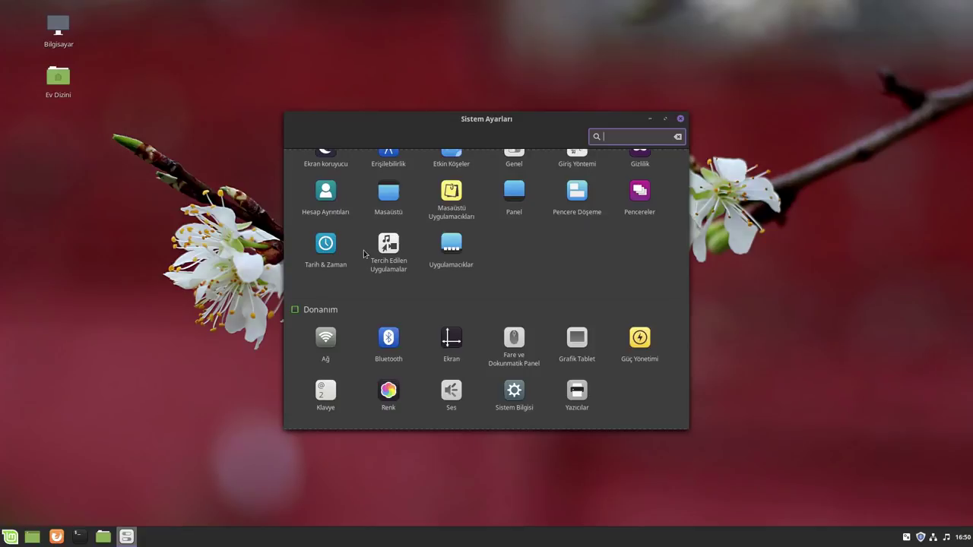
click(681, 119)
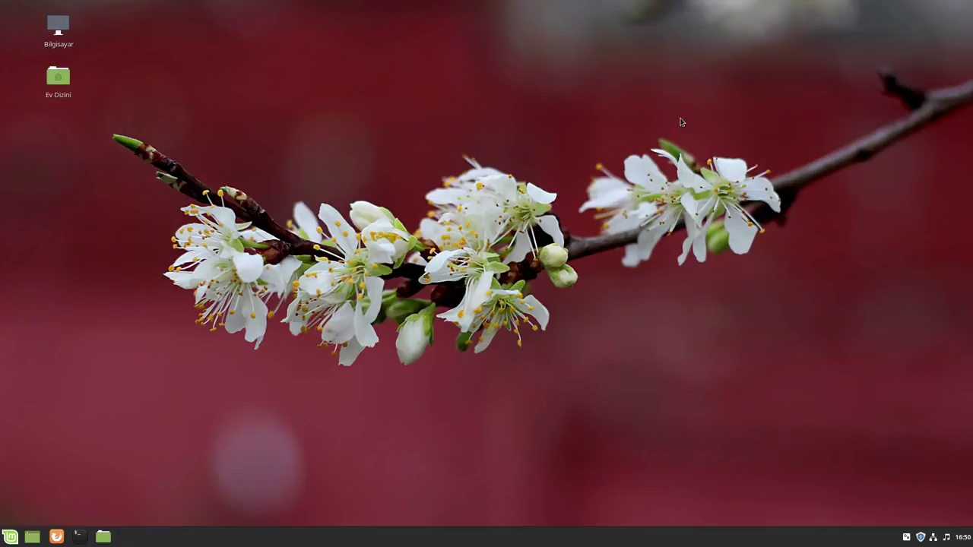
Review the mintupdate 5.4.7 and mint-upgrade-info 1.1.2 updates, then close Update Manager
click(919, 538)
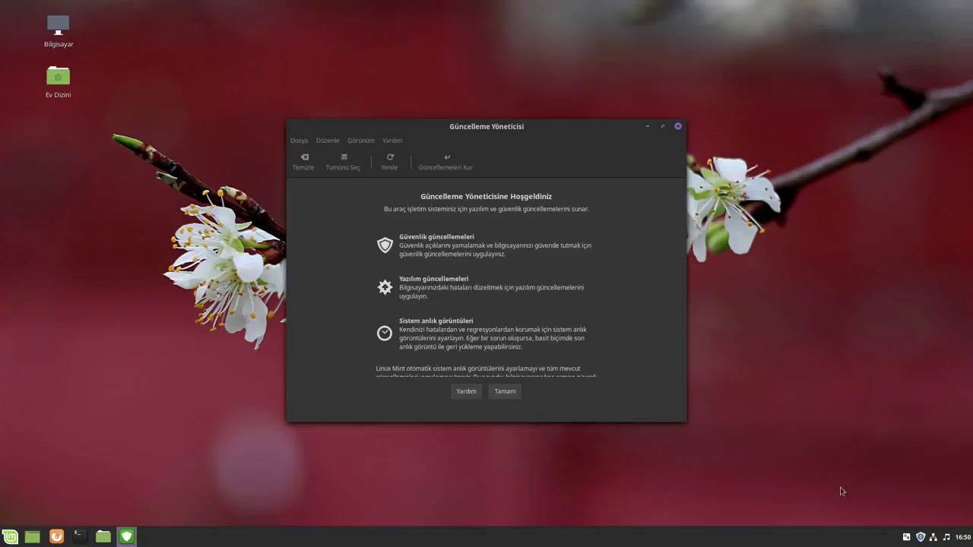
click(504, 392)
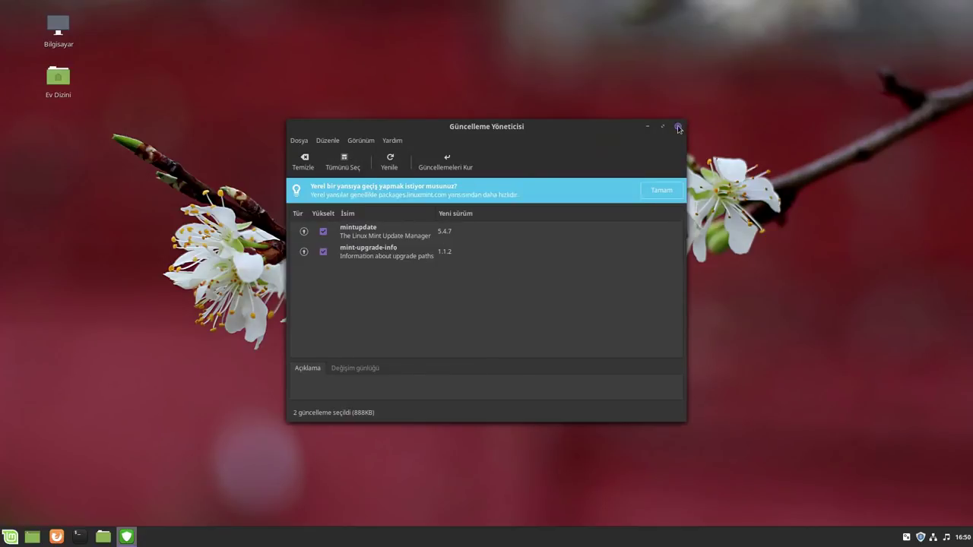
click(677, 127)
click(4, 534)
Launch Synaptic with the administrator password, dismiss its Quick Introduction, then close it
mouse_move(83, 440)
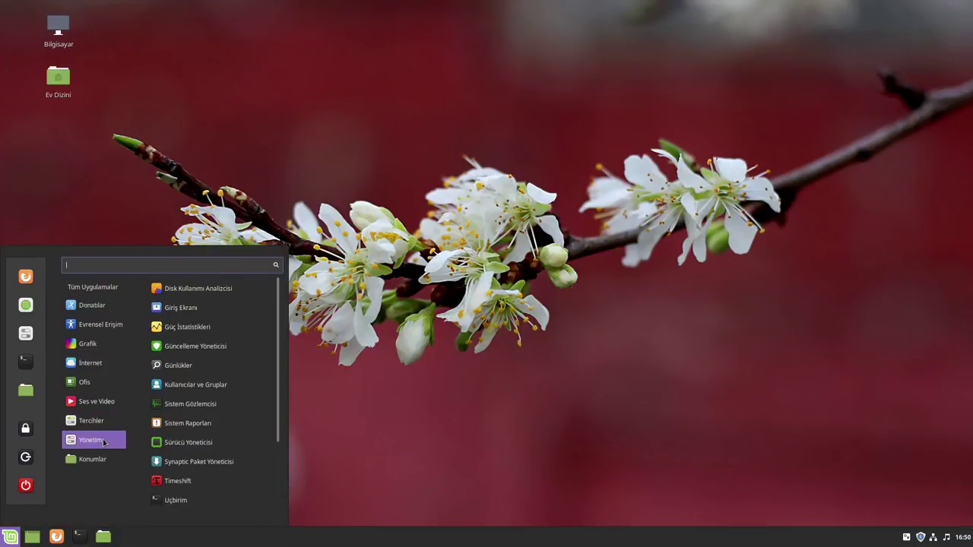
click(193, 382)
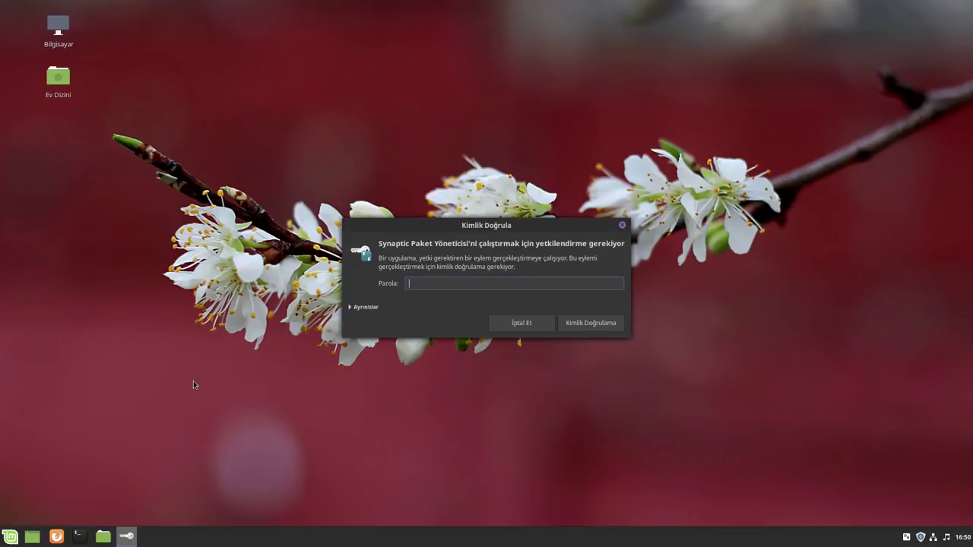
key(Return)
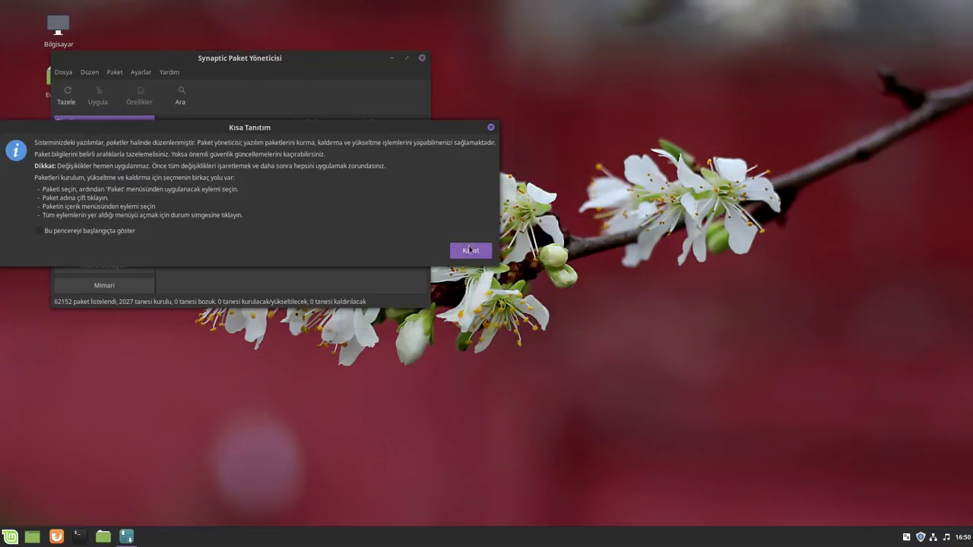
click(469, 250)
drag(257, 60, 444, 60)
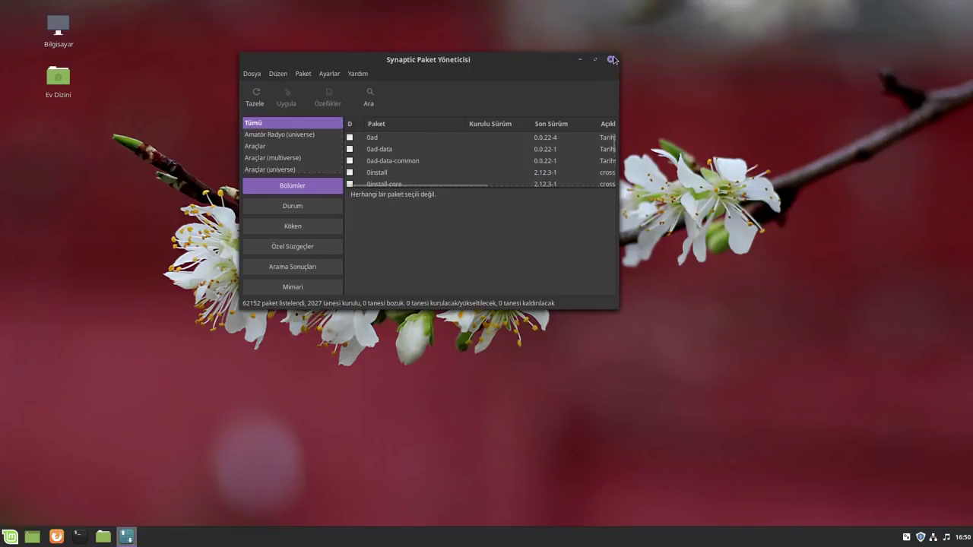
click(612, 60)
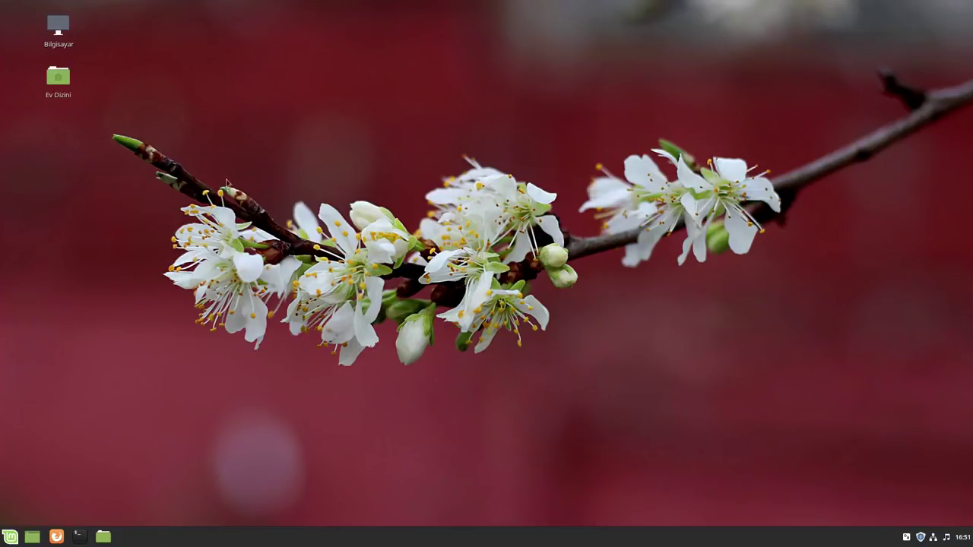
click(78, 536)
drag(487, 164, 450, 154)
click(602, 151)
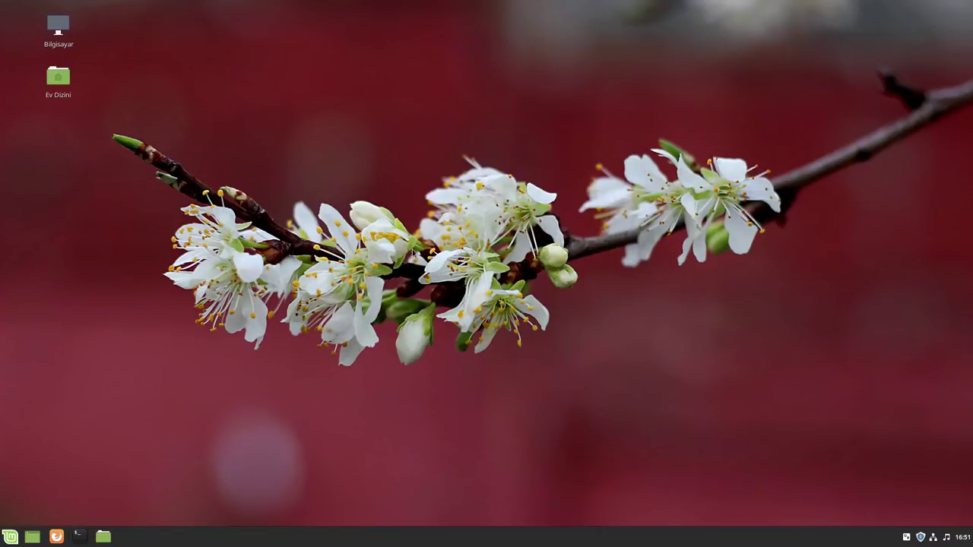